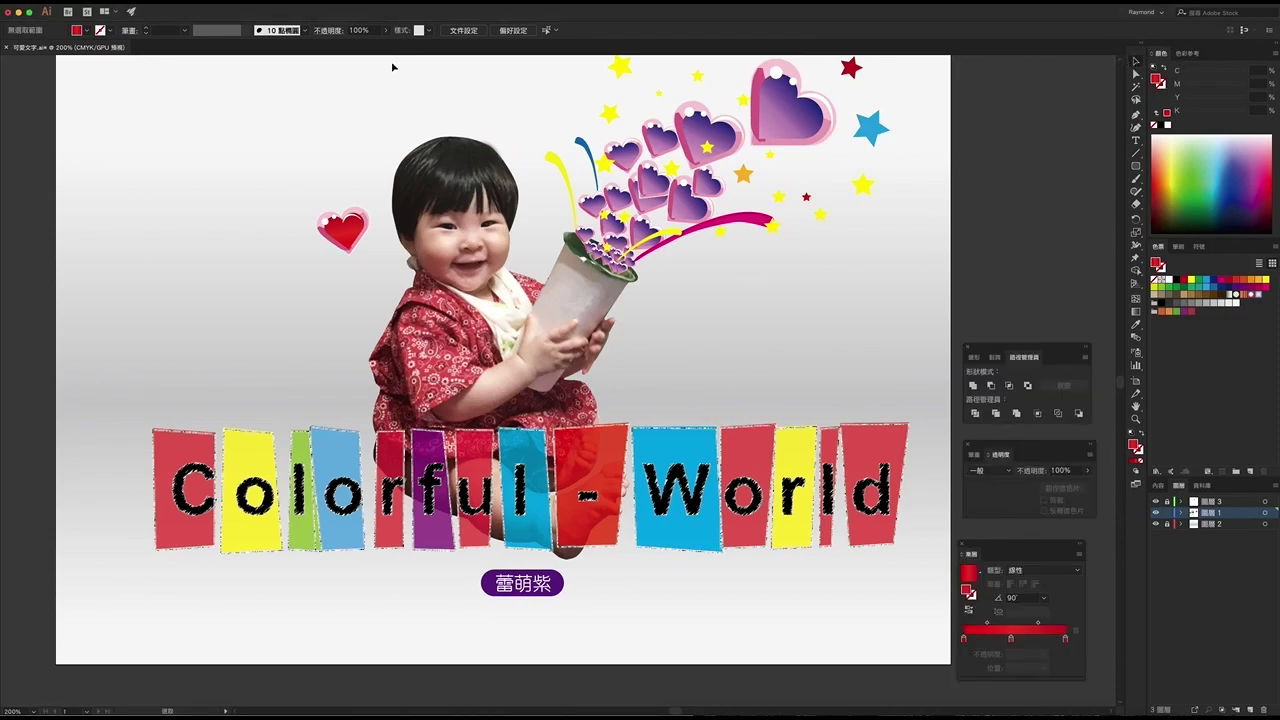
# Step: Browse the Effect and File menus and close them without applying anything
pyautogui.click(225, 2)
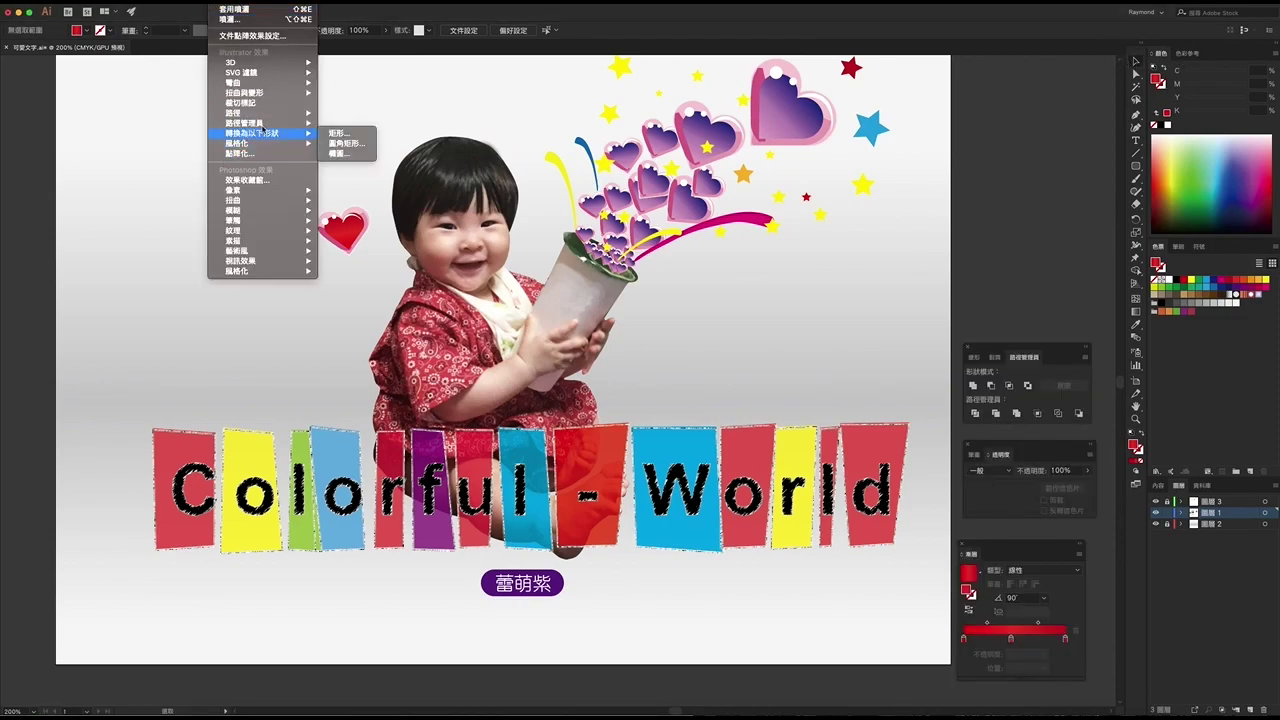
pyautogui.moveTo(250, 92)
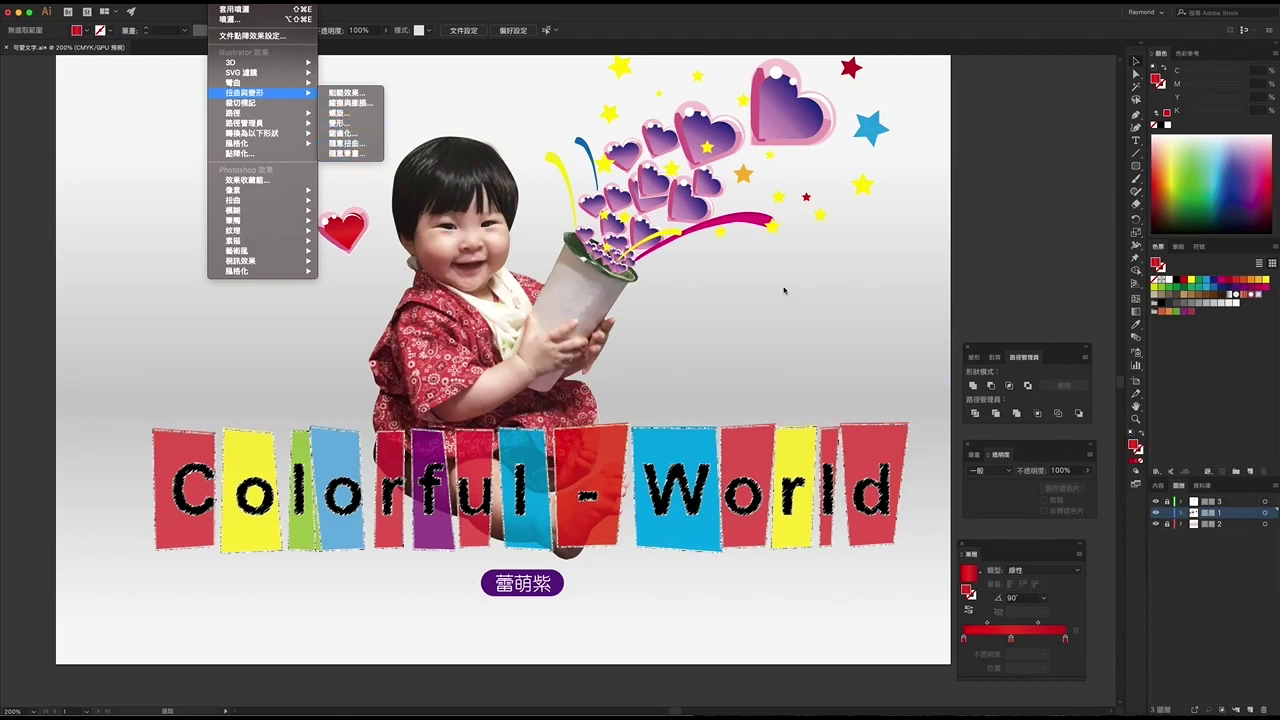
pyautogui.press('Escape')
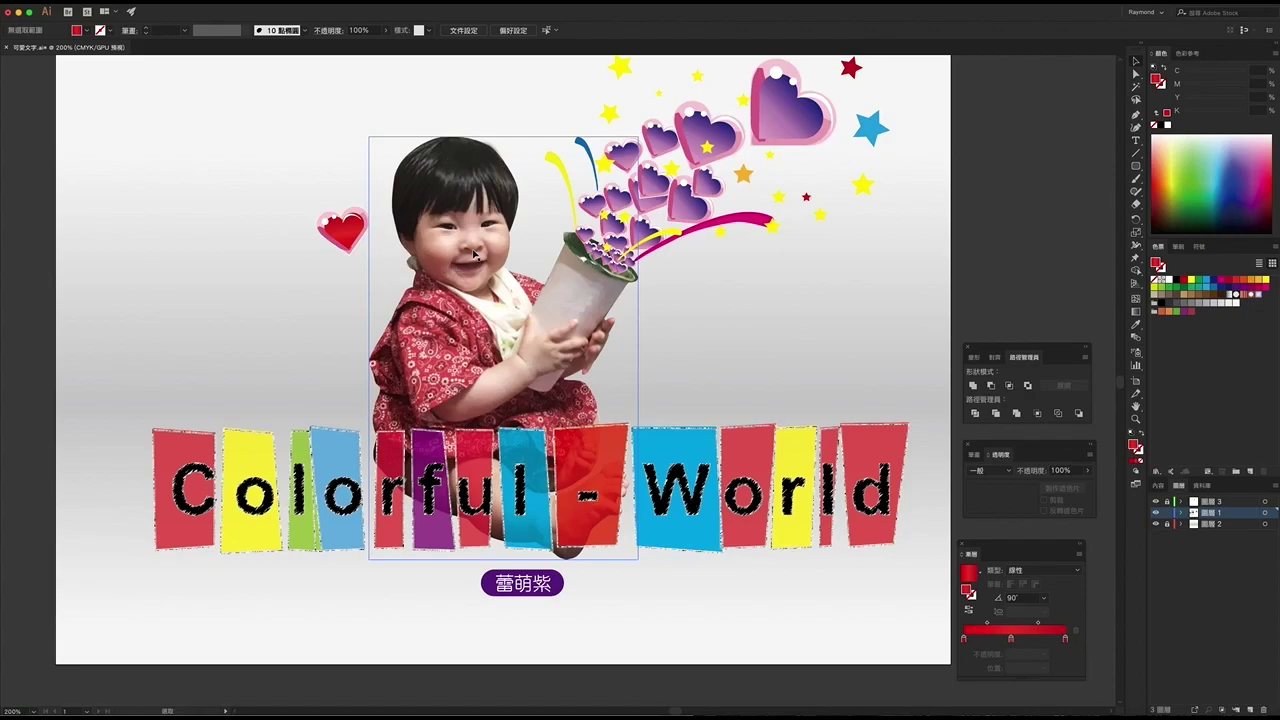
pyautogui.click(100, 6)
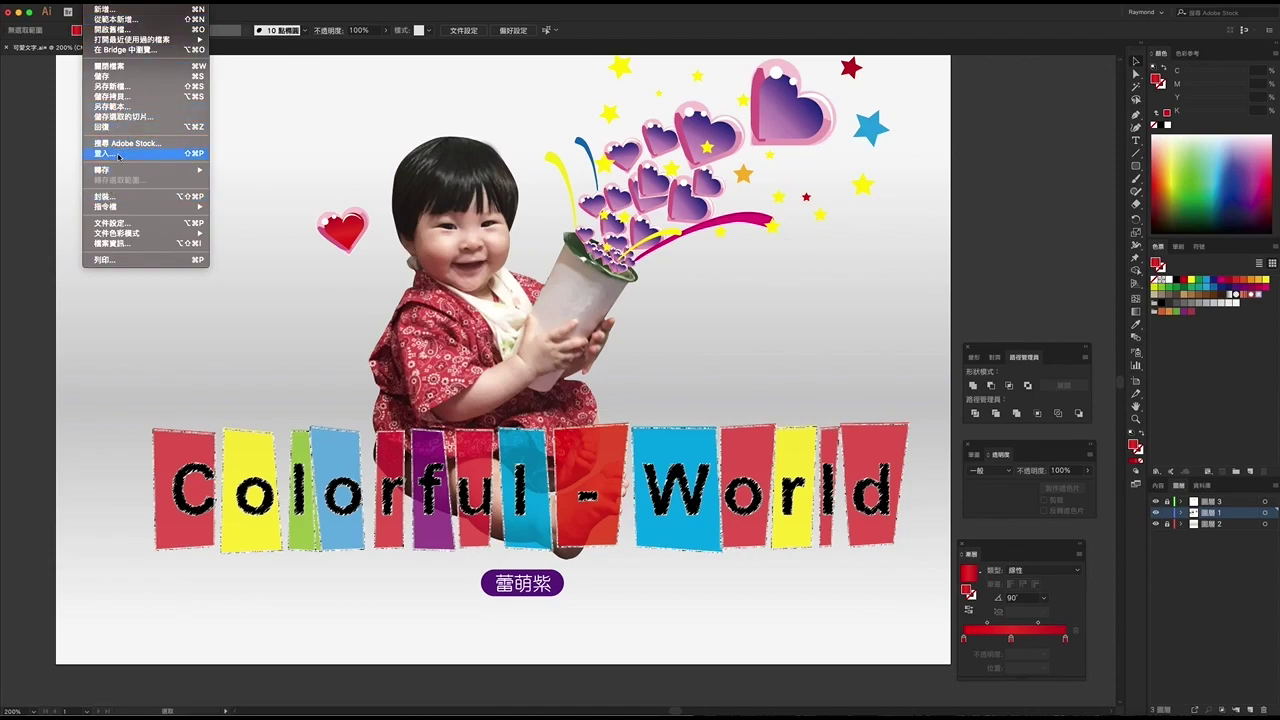
pyautogui.click(1013, 182)
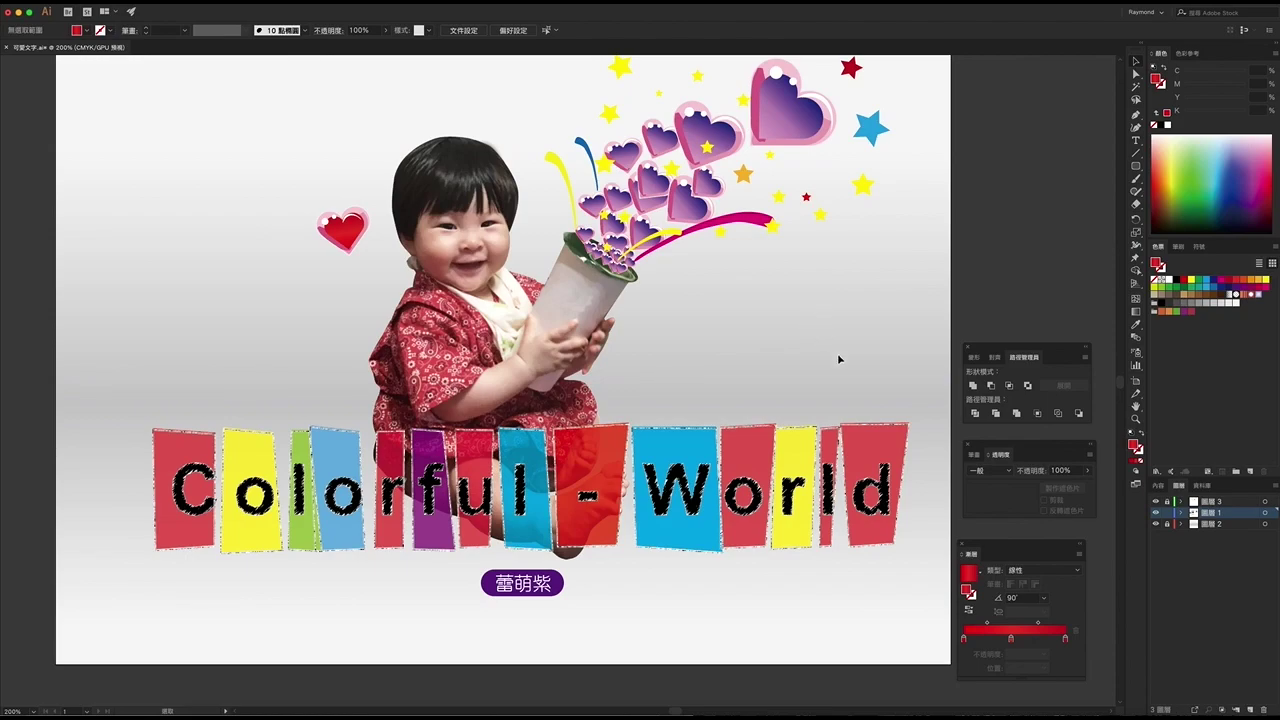
# Step: Unlock Layer 2, select the grey background rectangle, and inspect its middle gradient stop
pyautogui.click(1167, 524)
pyautogui.click(894, 372)
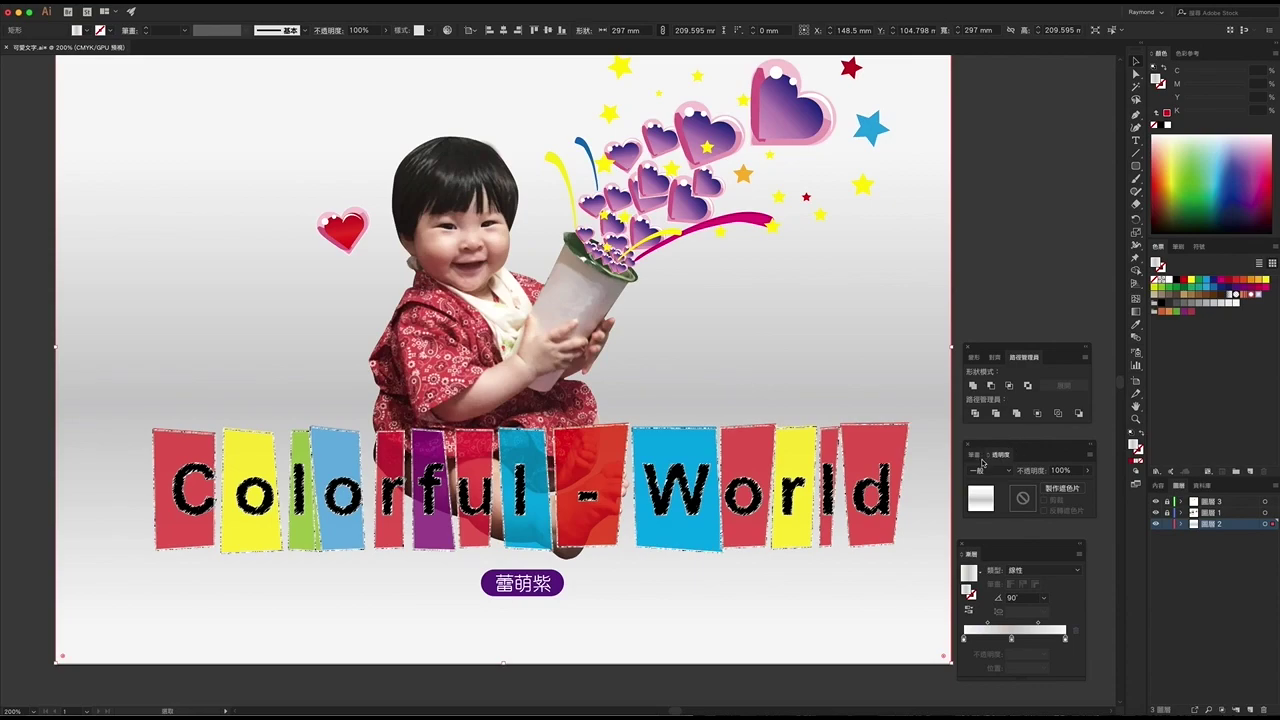
pyautogui.click(1015, 446)
pyautogui.moveTo(815, 291); pyautogui.dragTo(814, 290)
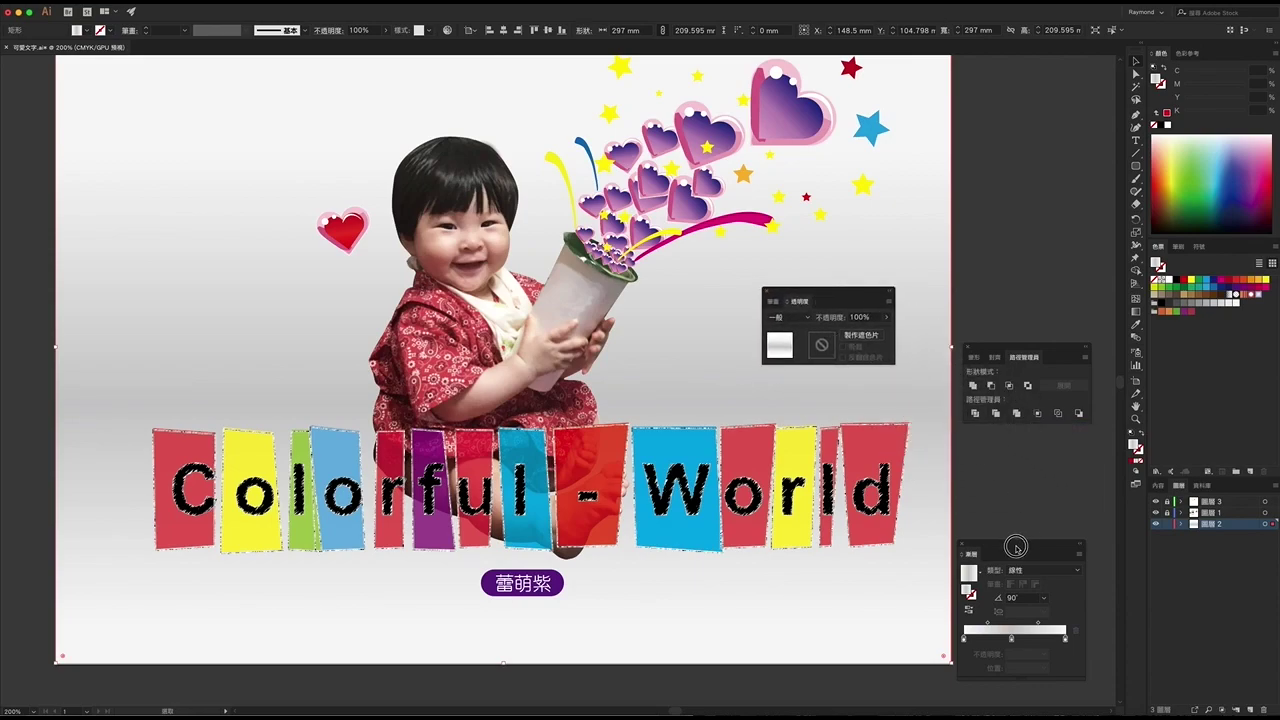
pyautogui.moveTo(1010, 550)
pyautogui.mouseDown()
pyautogui.moveTo(761, 397)
pyautogui.moveTo(674, 277)
pyautogui.mouseUp()
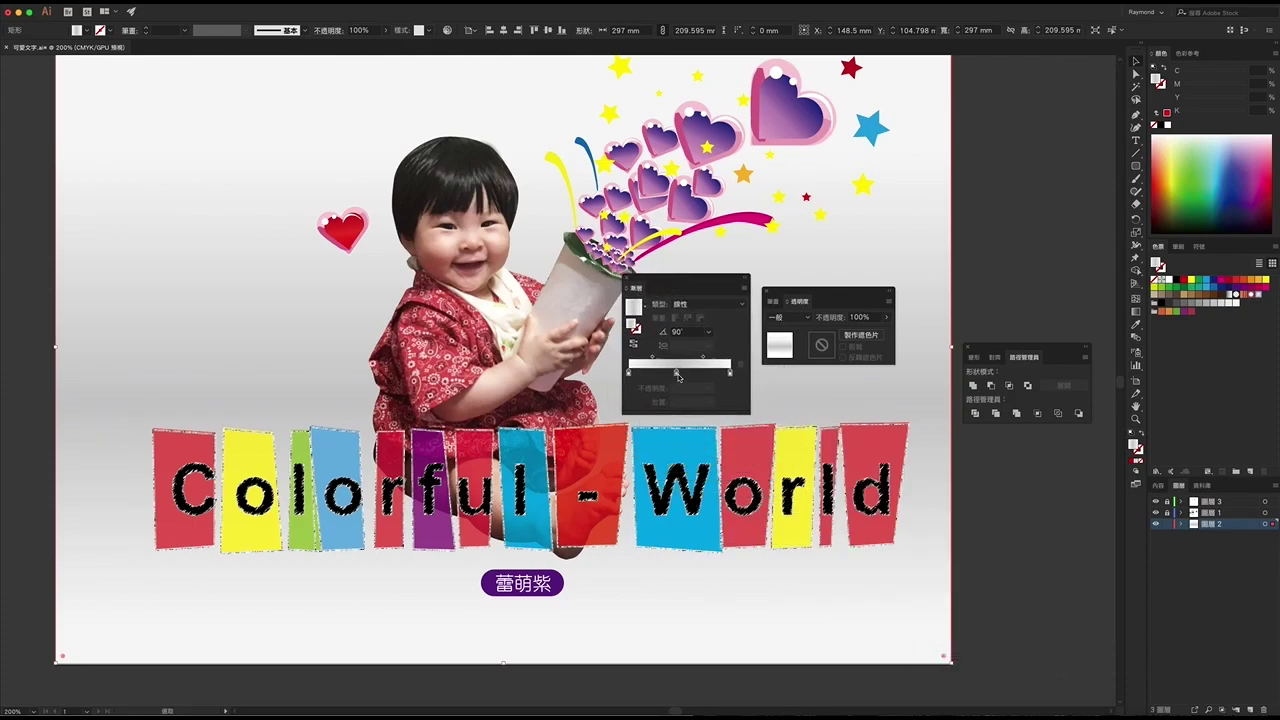
pyautogui.click(677, 373)
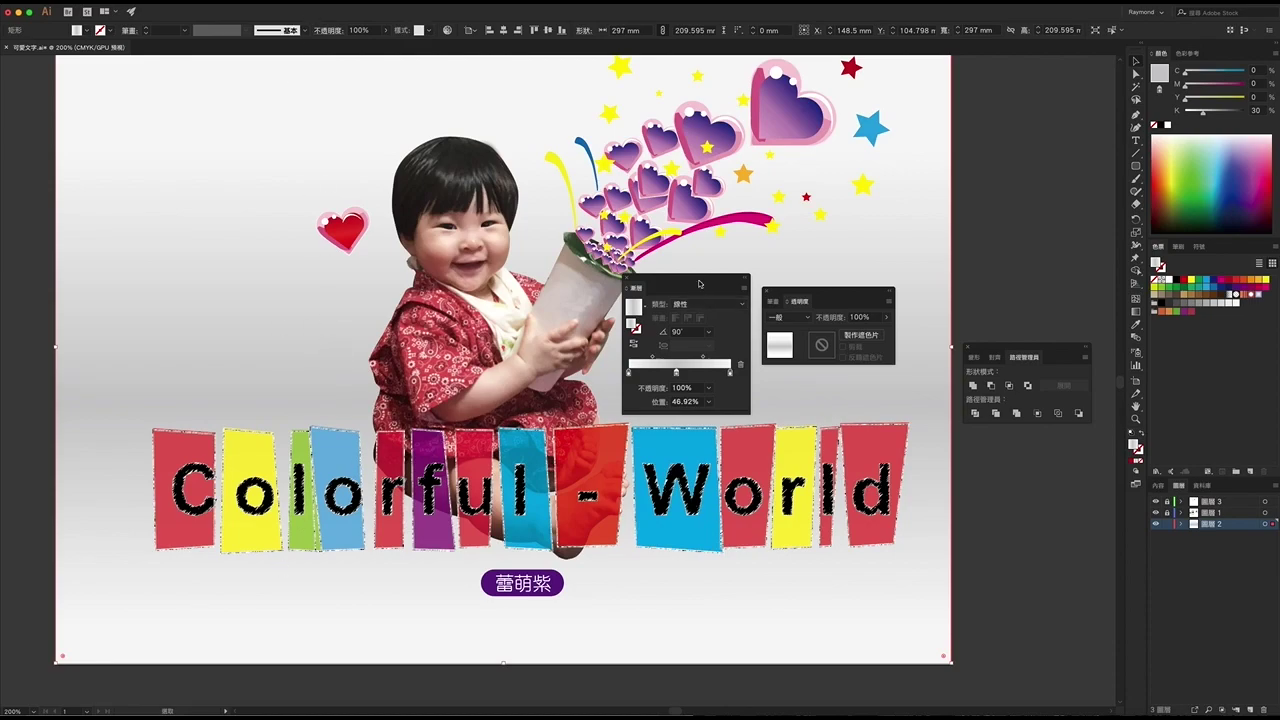
# Step: Re-dock the gradient and transparency panels, deselect the background, and make Layer 1 active
pyautogui.moveTo(708, 277); pyautogui.dragTo(1052, 460)
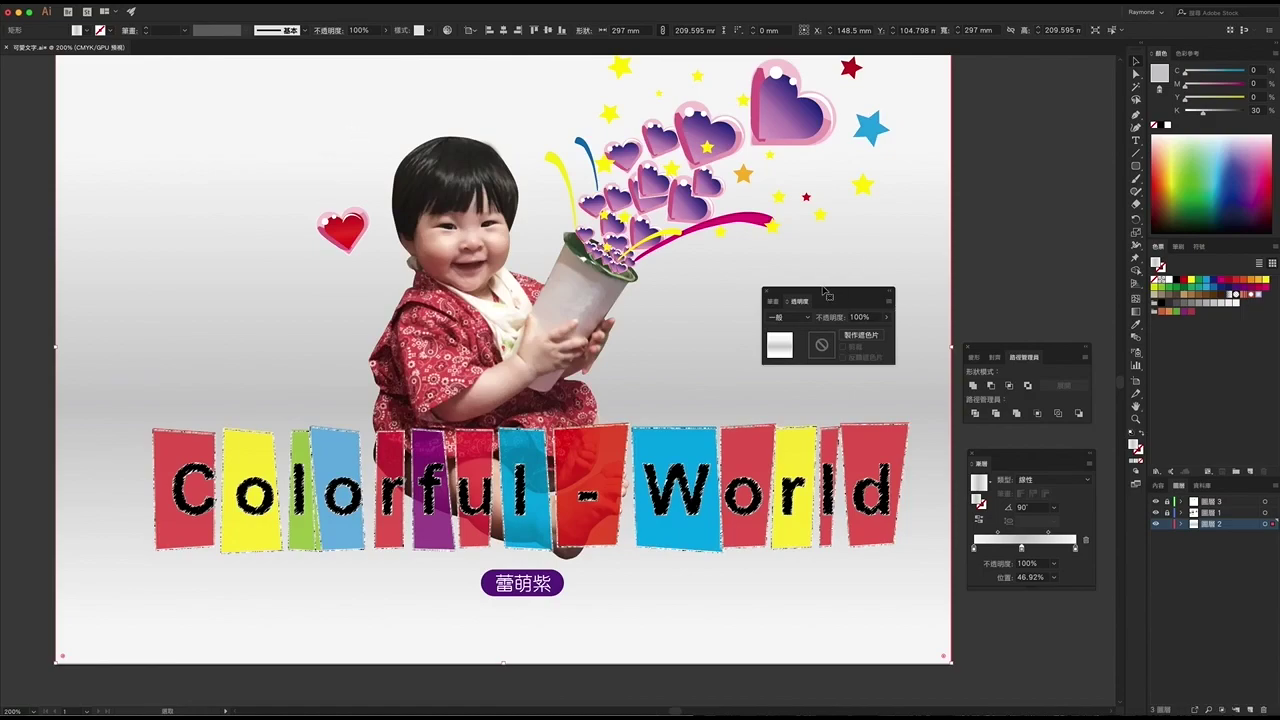
pyautogui.moveTo(823, 288); pyautogui.dragTo(1025, 265)
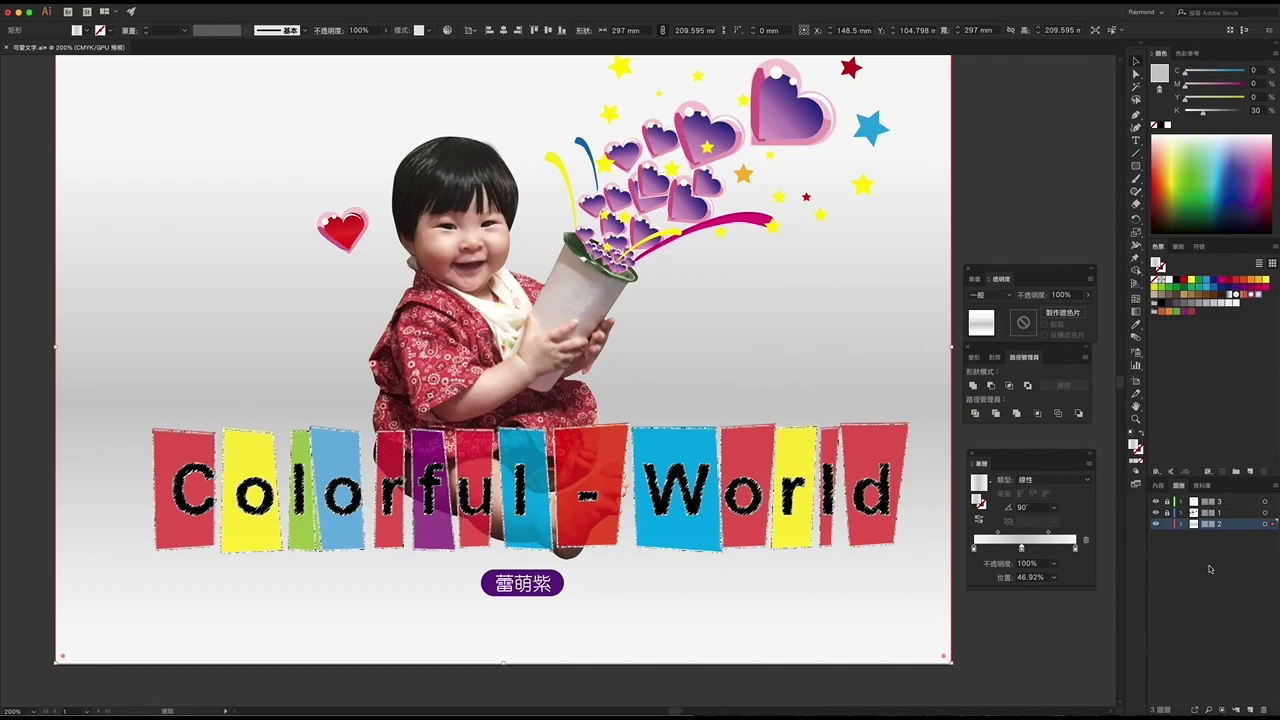
pyautogui.press('super+shift+a')
pyautogui.click(1211, 513)
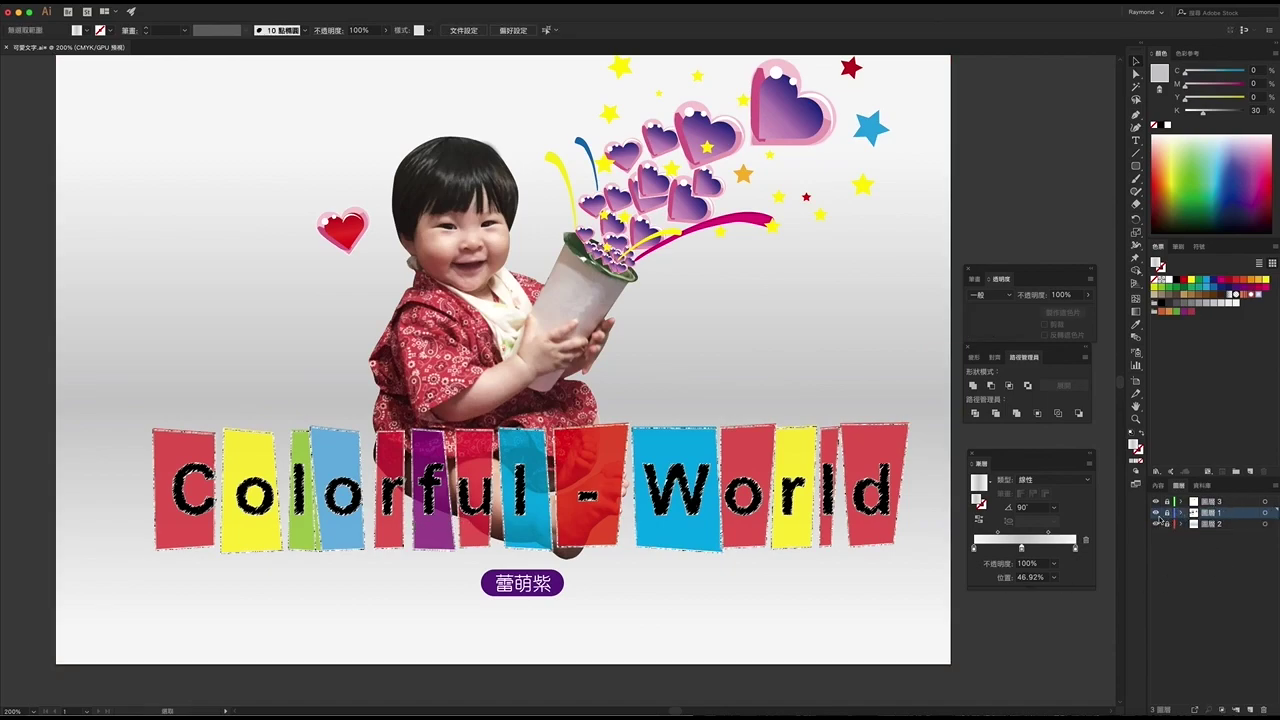
pyautogui.scroll(-3, 705, 500)
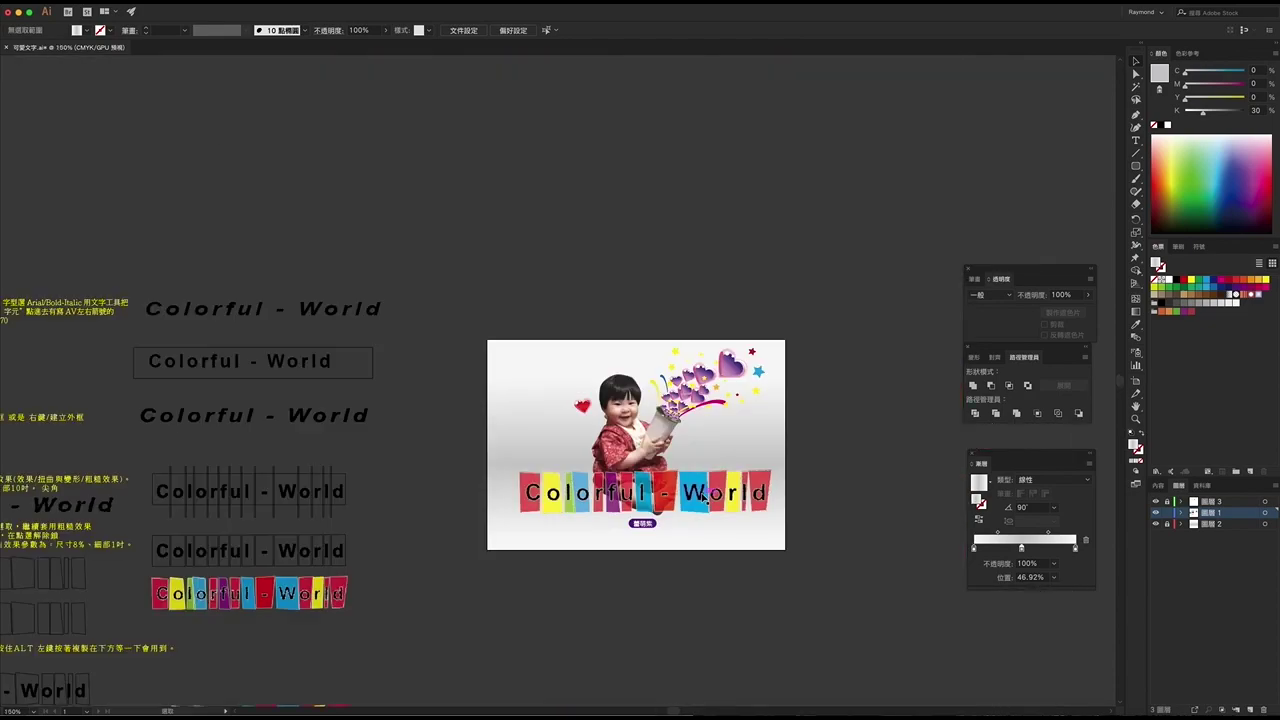
pyautogui.hscroll(-10, 387, 496)
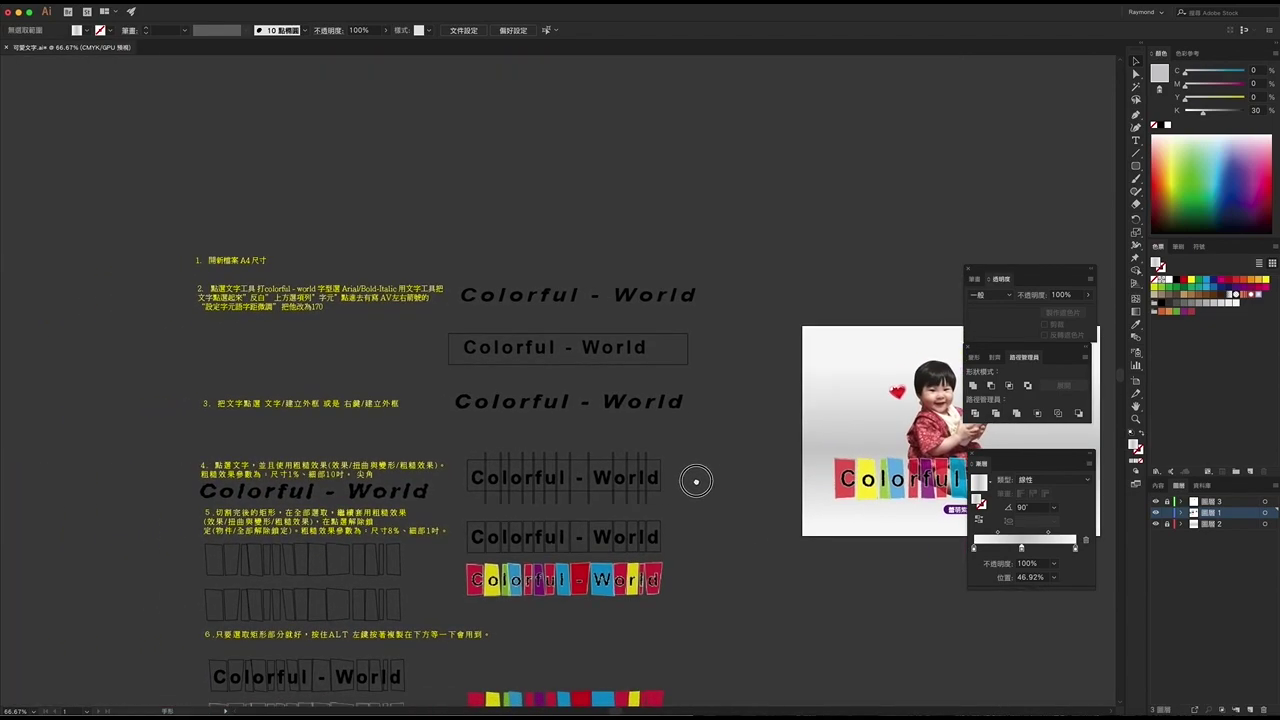
pyautogui.scroll(2, 489, 258)
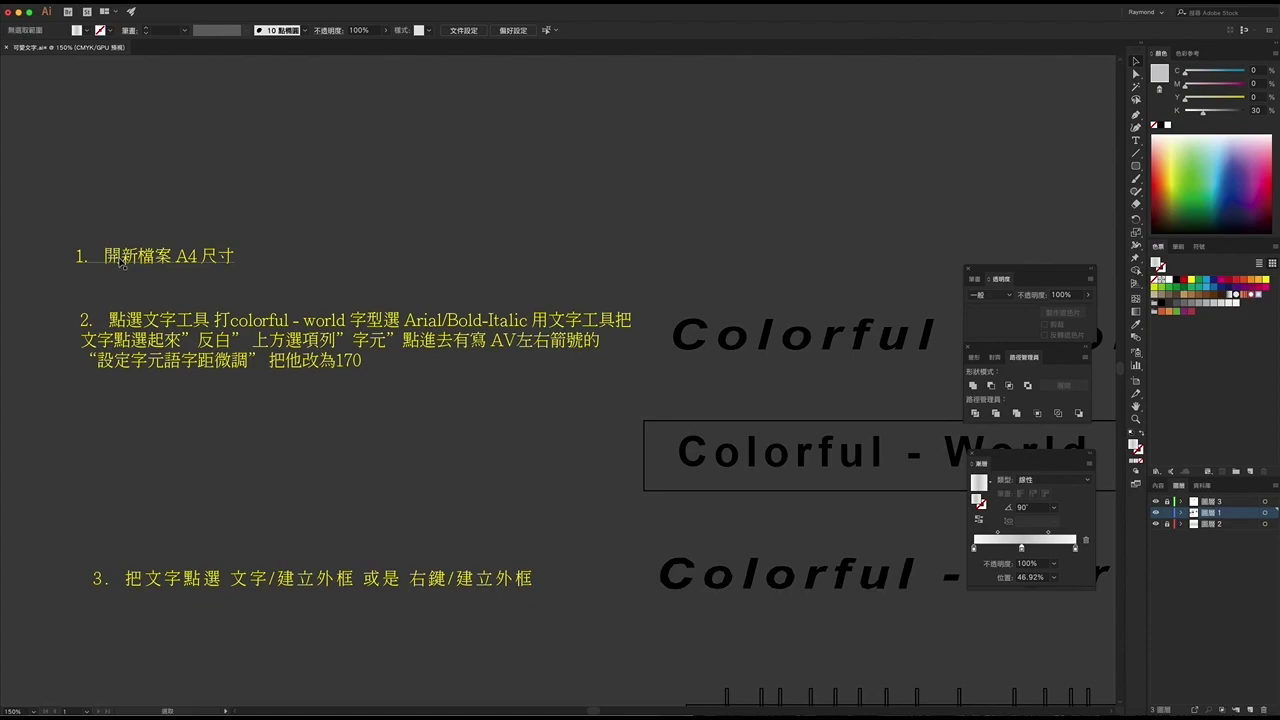
pyautogui.click(93, 5)
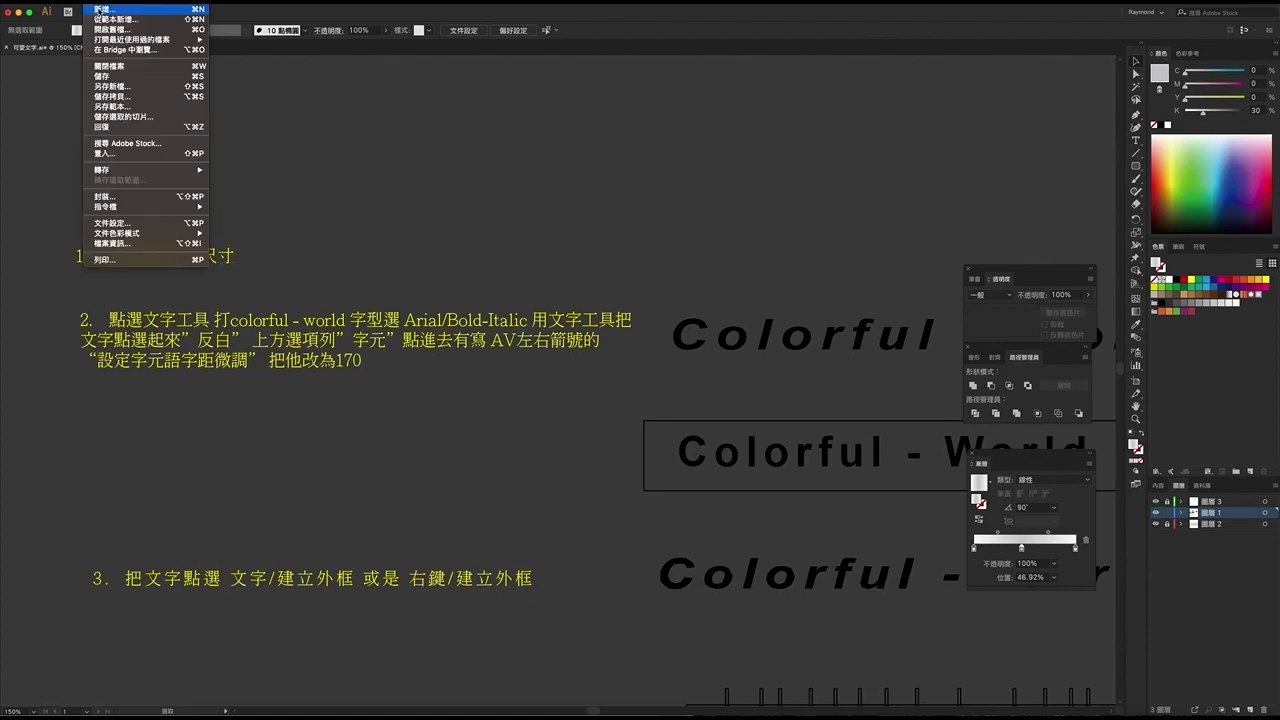
pyautogui.click(100, 10)
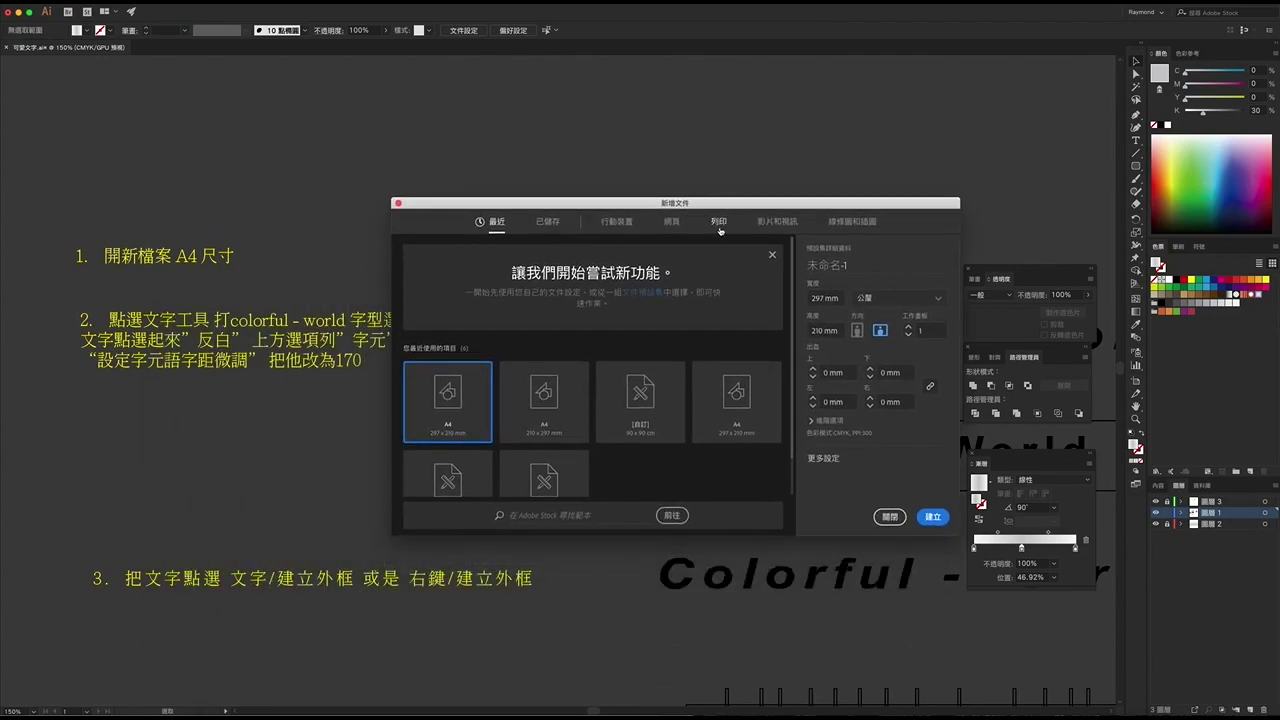
pyautogui.click(720, 224)
pyautogui.click(541, 310)
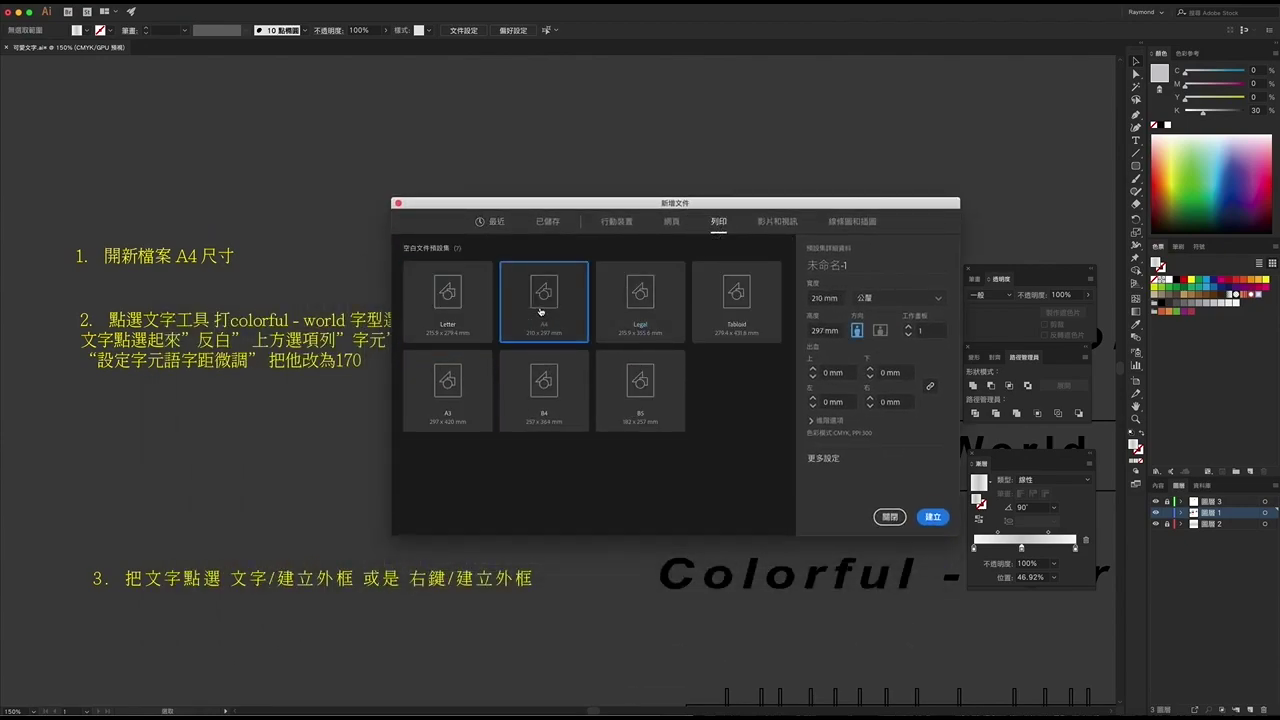
pyautogui.click(882, 333)
pyautogui.click(813, 368)
pyautogui.click(811, 420)
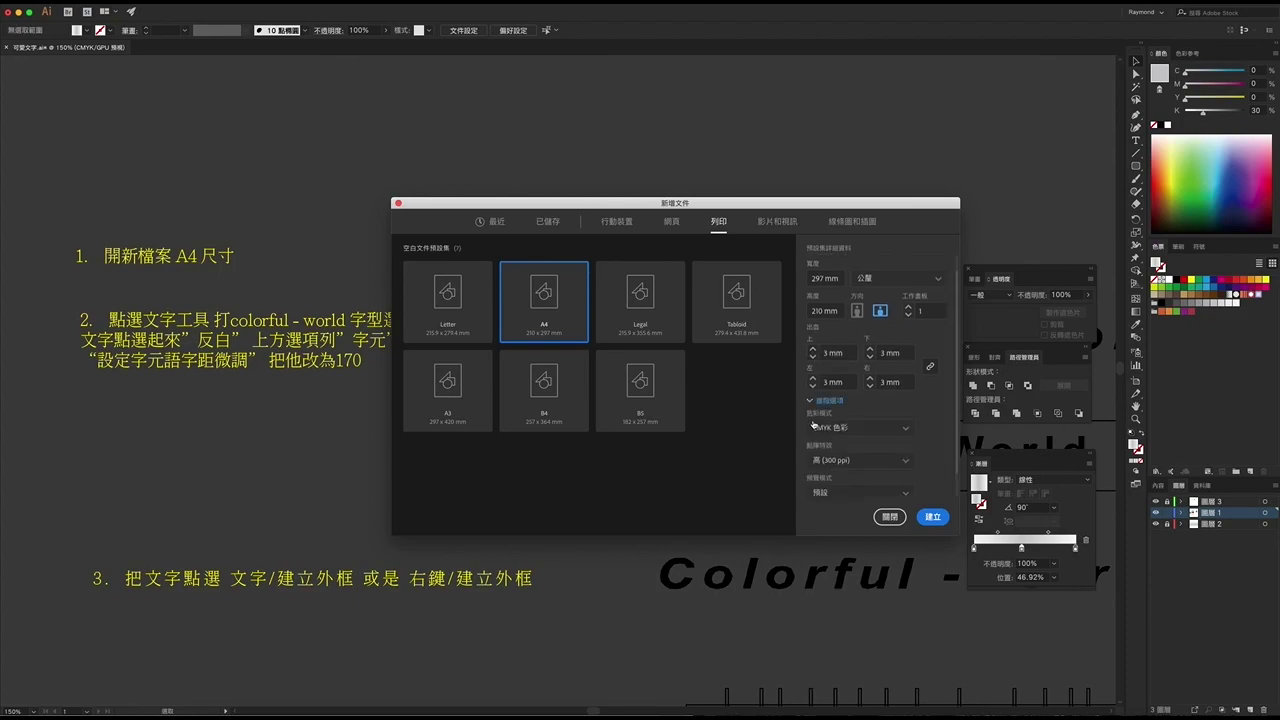
pyautogui.scroll(-1, 813, 425)
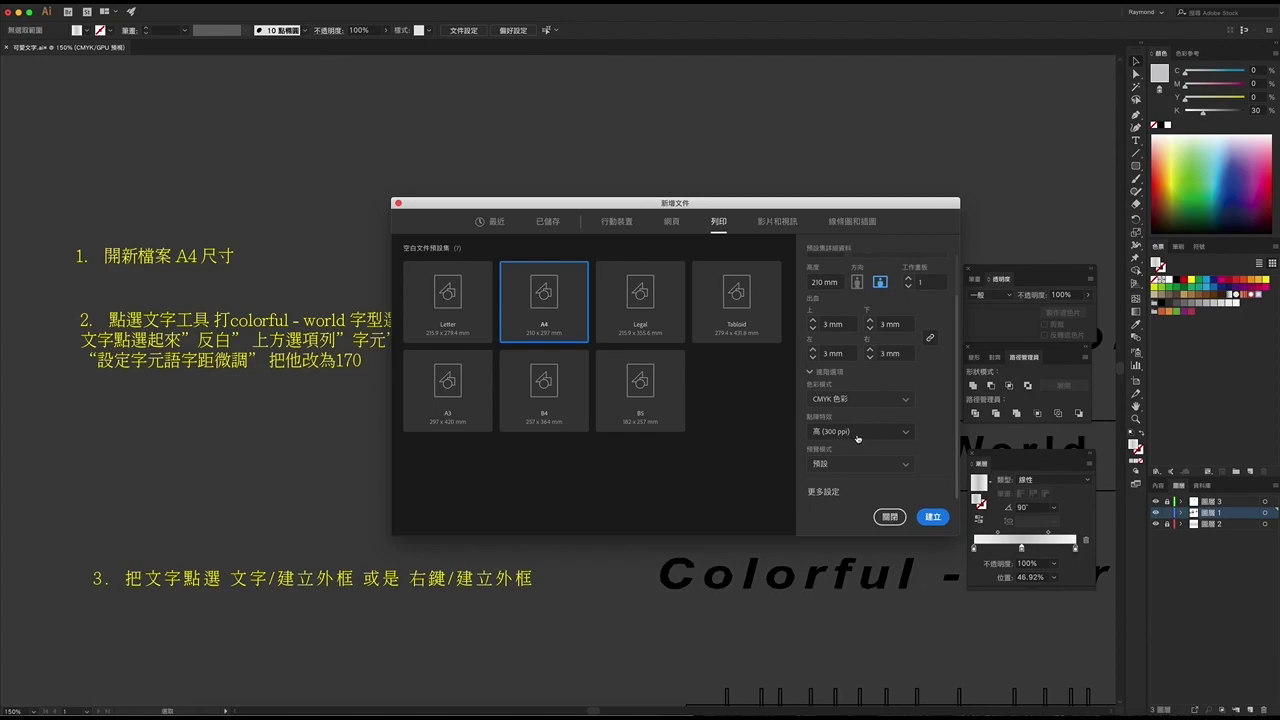
pyautogui.click(886, 516)
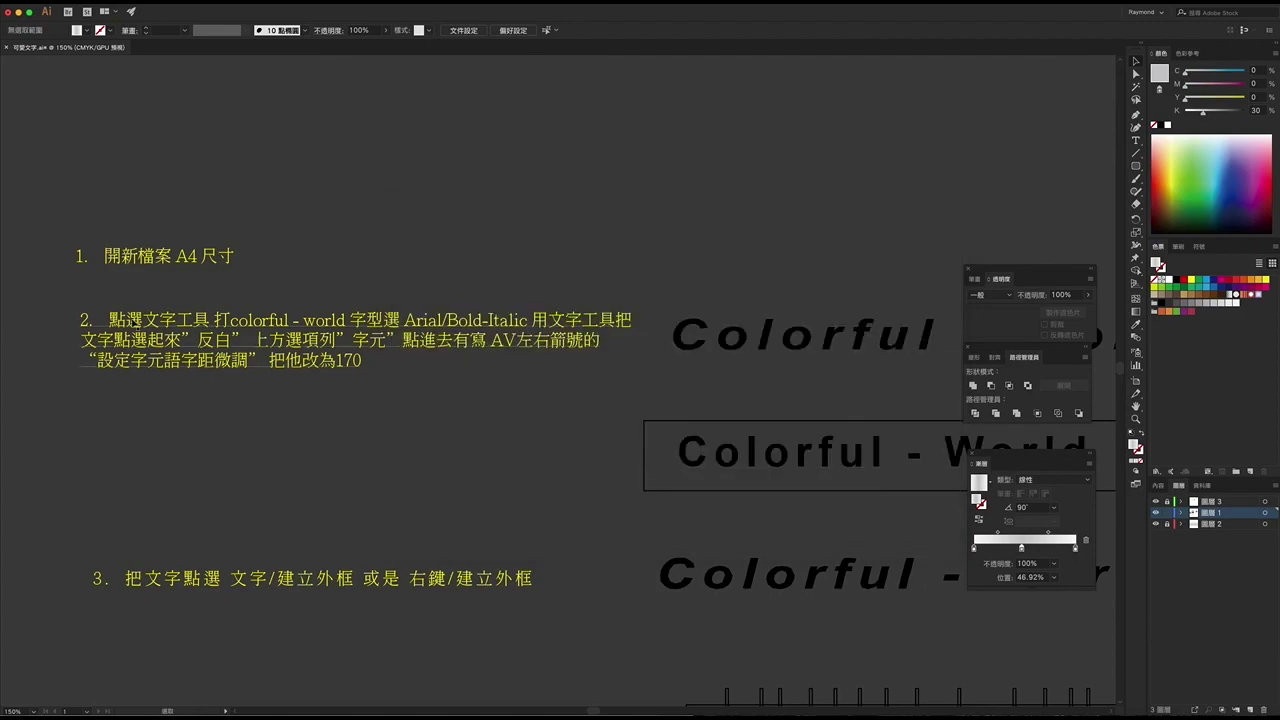
# Step: Enlarge the Chinese sample text and set its letter spacing to 300
pyautogui.click(342, 419)
pyautogui.click(1136, 141)
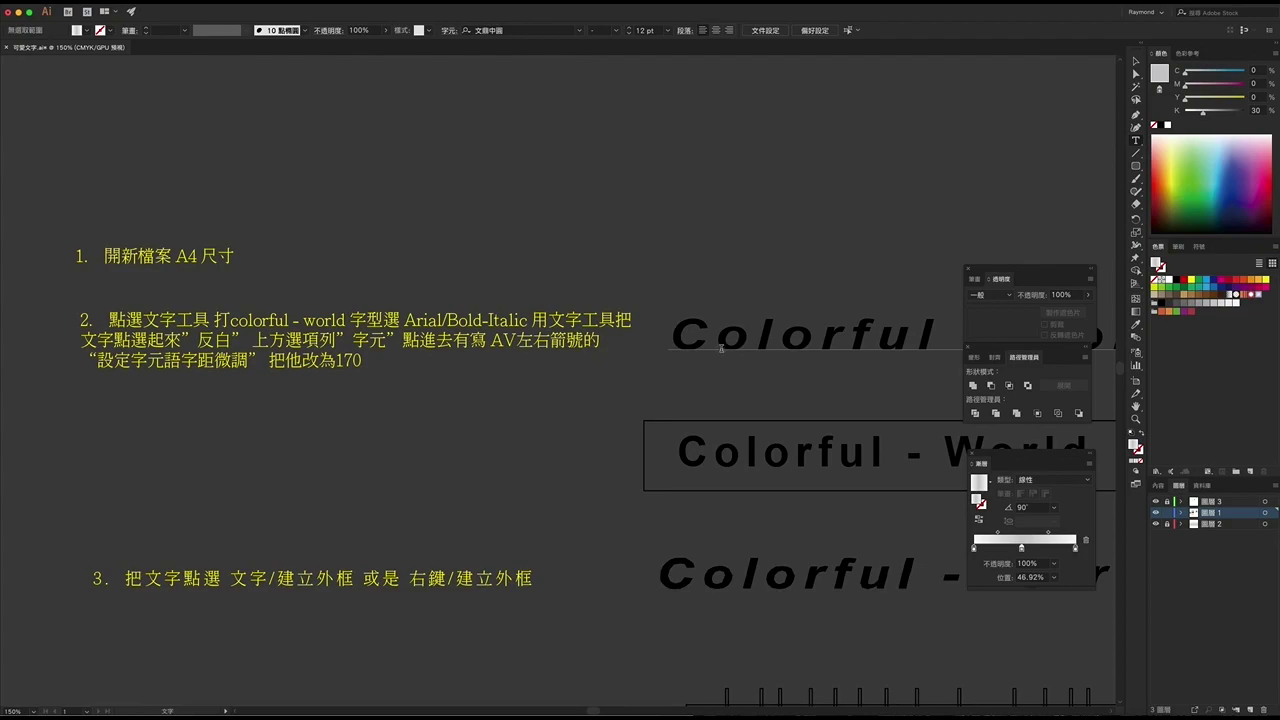
pyautogui.click(1135, 59)
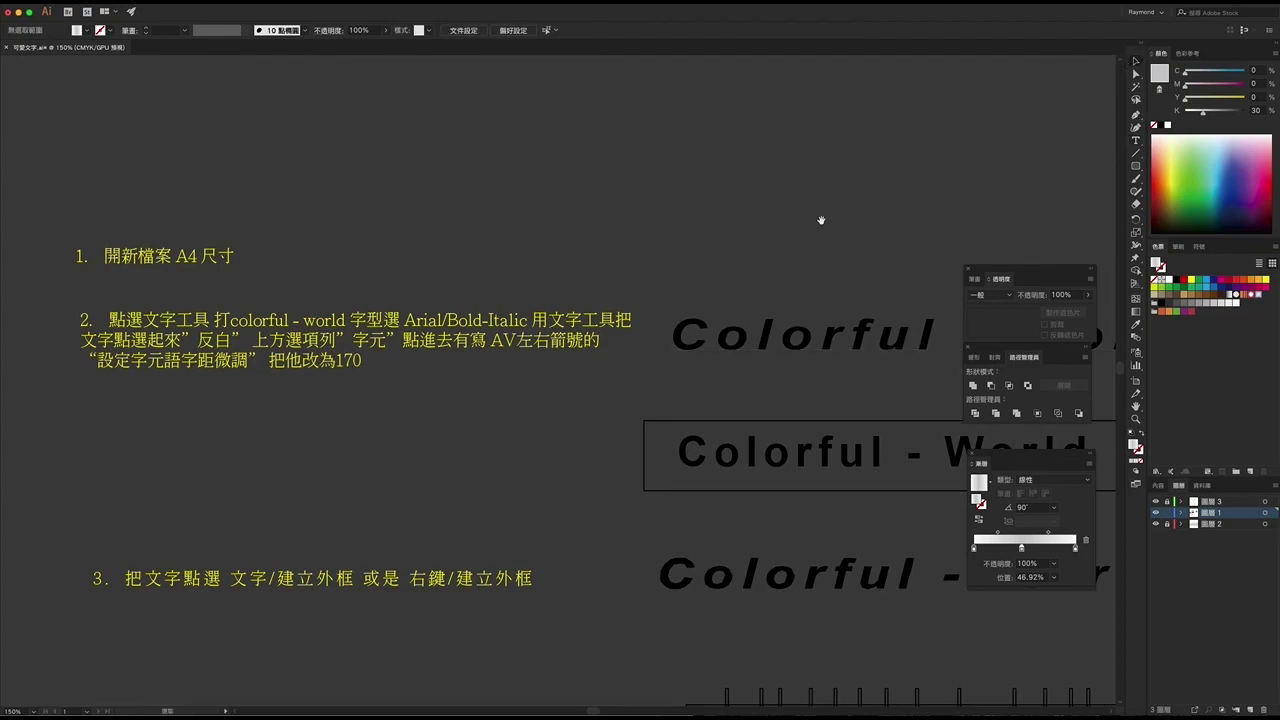
pyautogui.moveTo(820, 217); pyautogui.dragTo(676, 201)
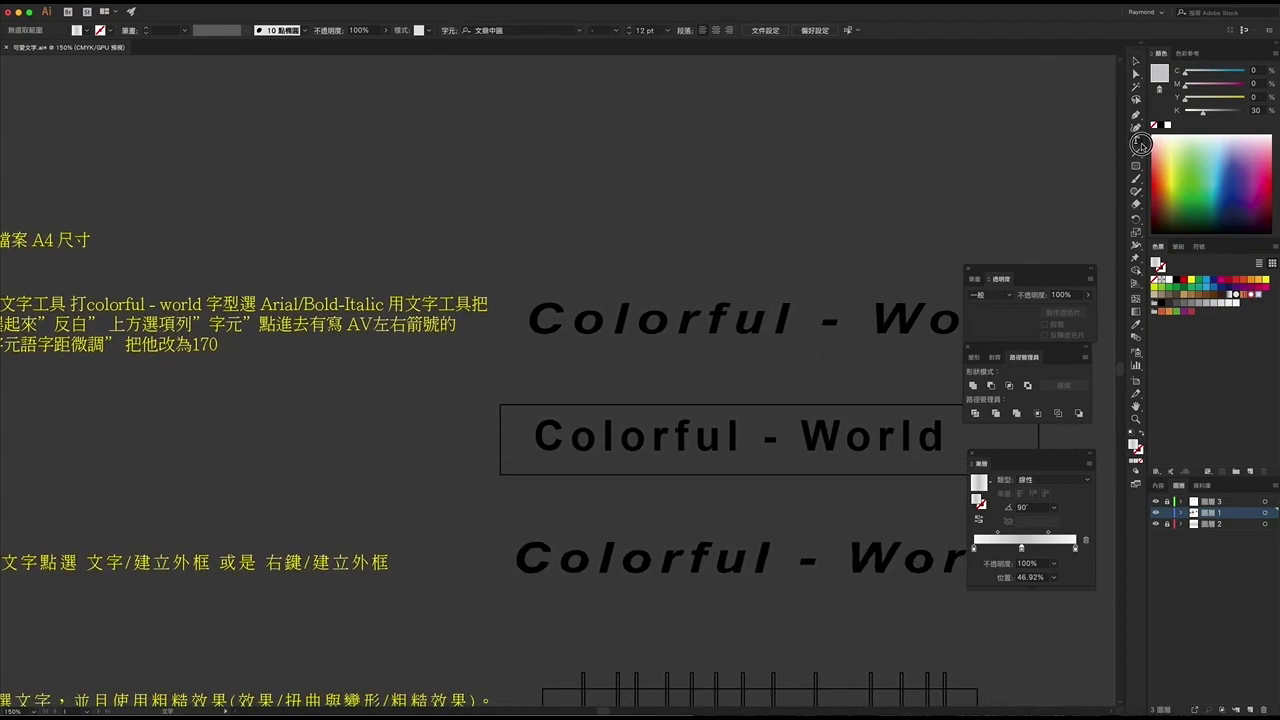
pyautogui.moveTo(670, 187)
pyautogui.mouseDown()
pyautogui.moveTo(838, 236)
pyautogui.moveTo(908, 218)
pyautogui.mouseUp()
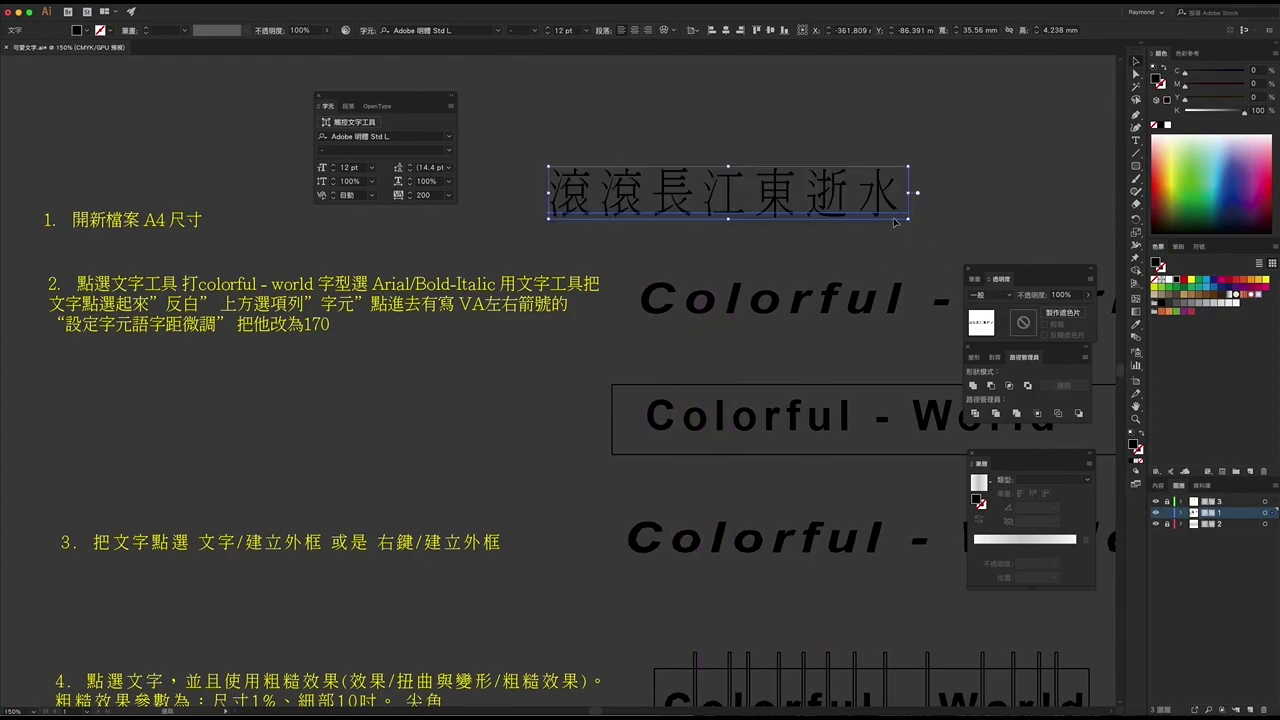
pyautogui.click(407, 195)
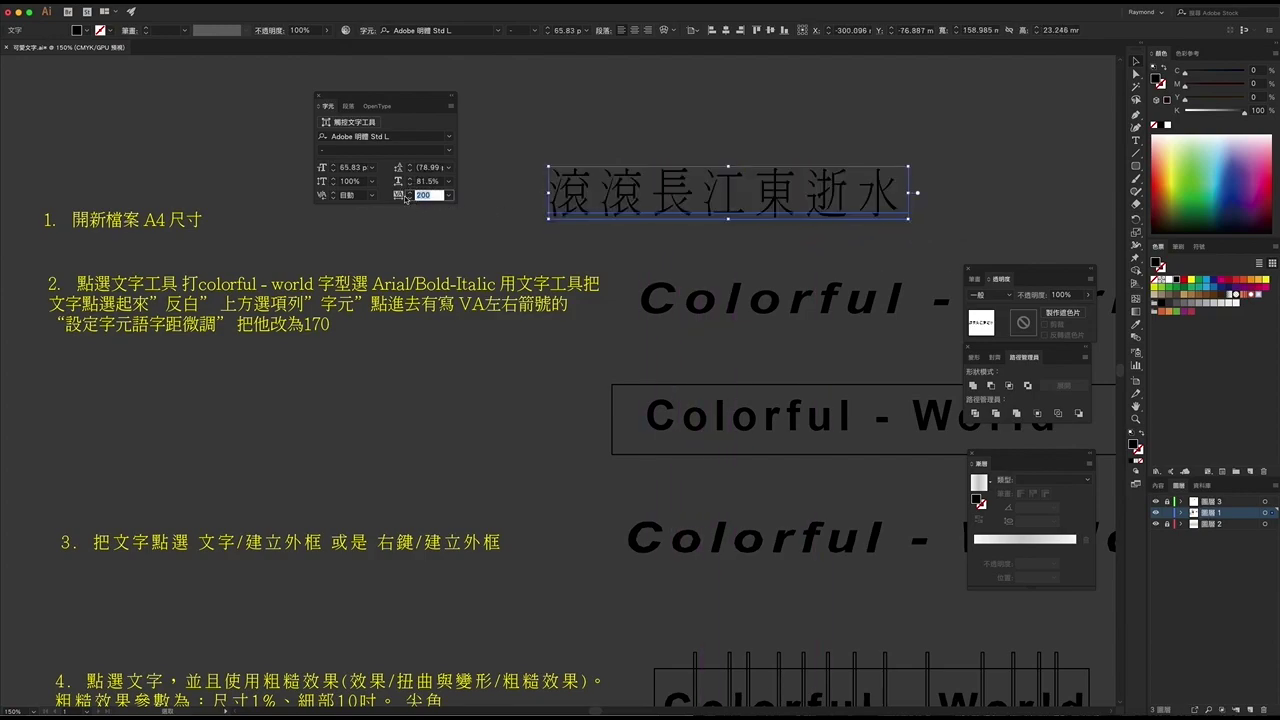
pyautogui.write('300')
pyautogui.press('Return')
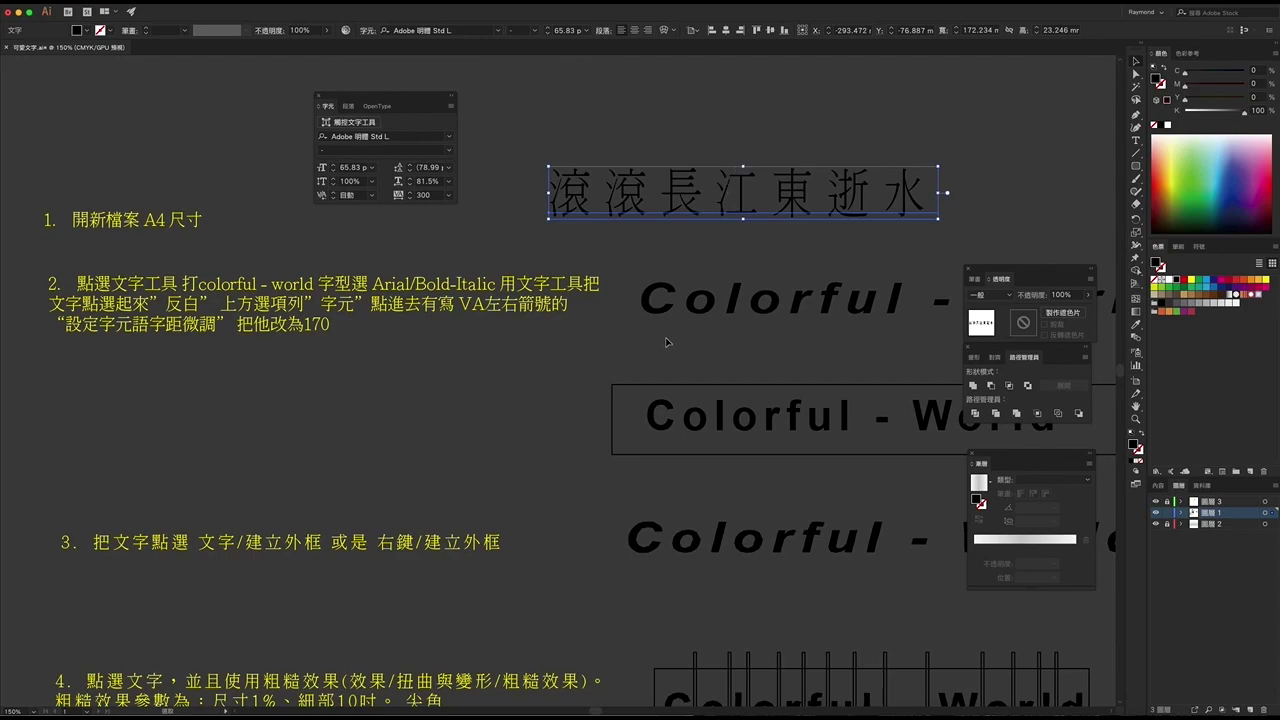
# Step: Compare the Chinese sample with the italic Colorful - World text, then delete it
pyautogui.click(706, 304)
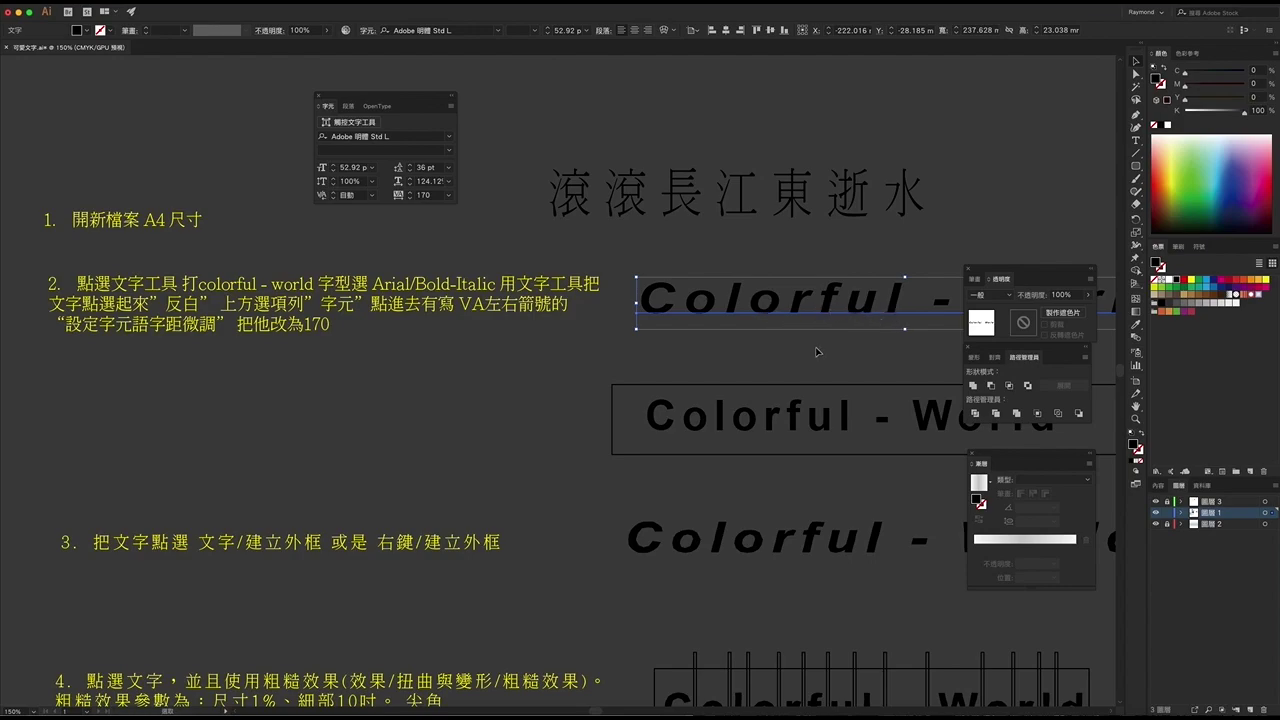
pyautogui.click(792, 214)
pyautogui.press('Delete')
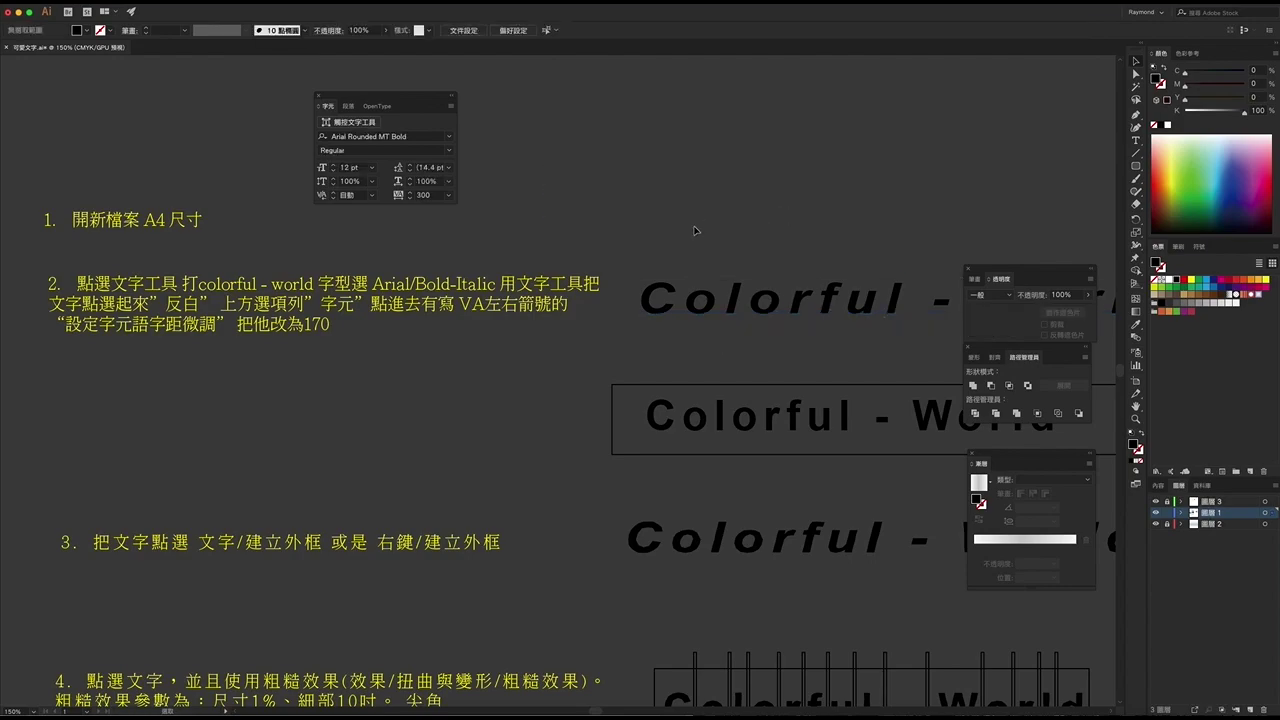
# Step: Select the step 3 instruction line about creating outlines
pyautogui.scroll(2, 708, 330)
pyautogui.scroll(-5, 705, 345)
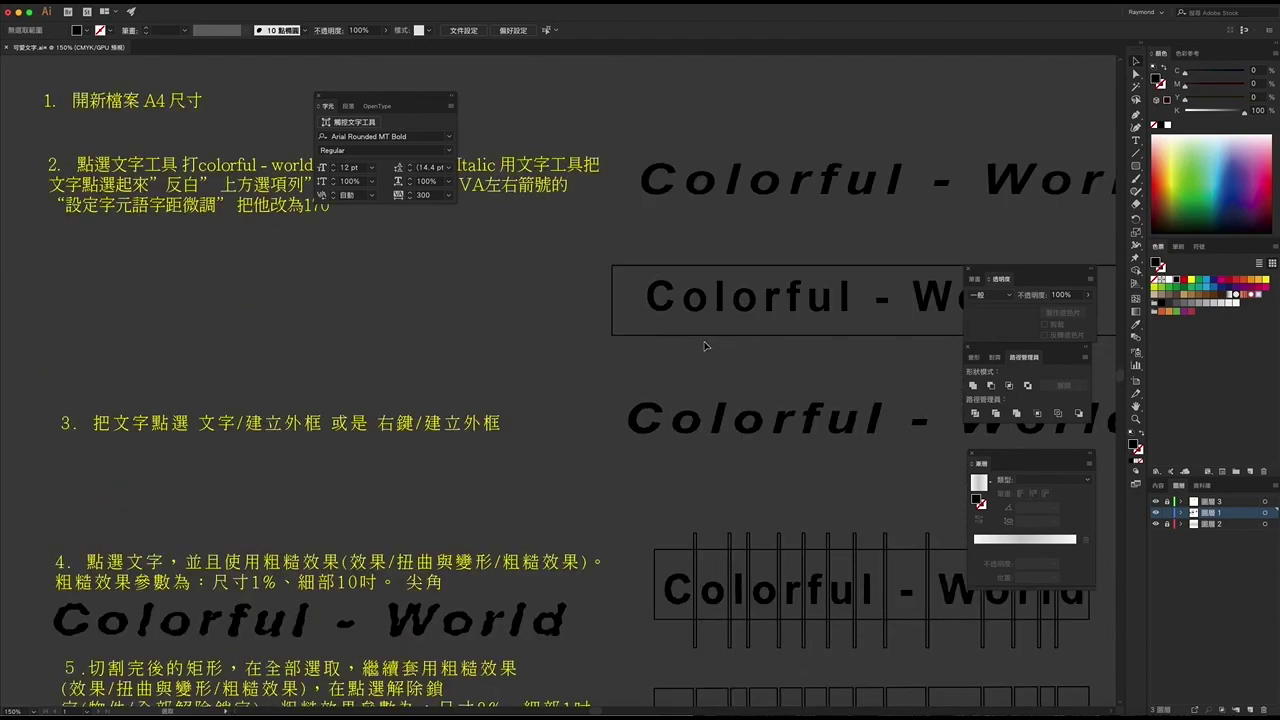
pyautogui.scroll(-2, 705, 345)
pyautogui.click(455, 372)
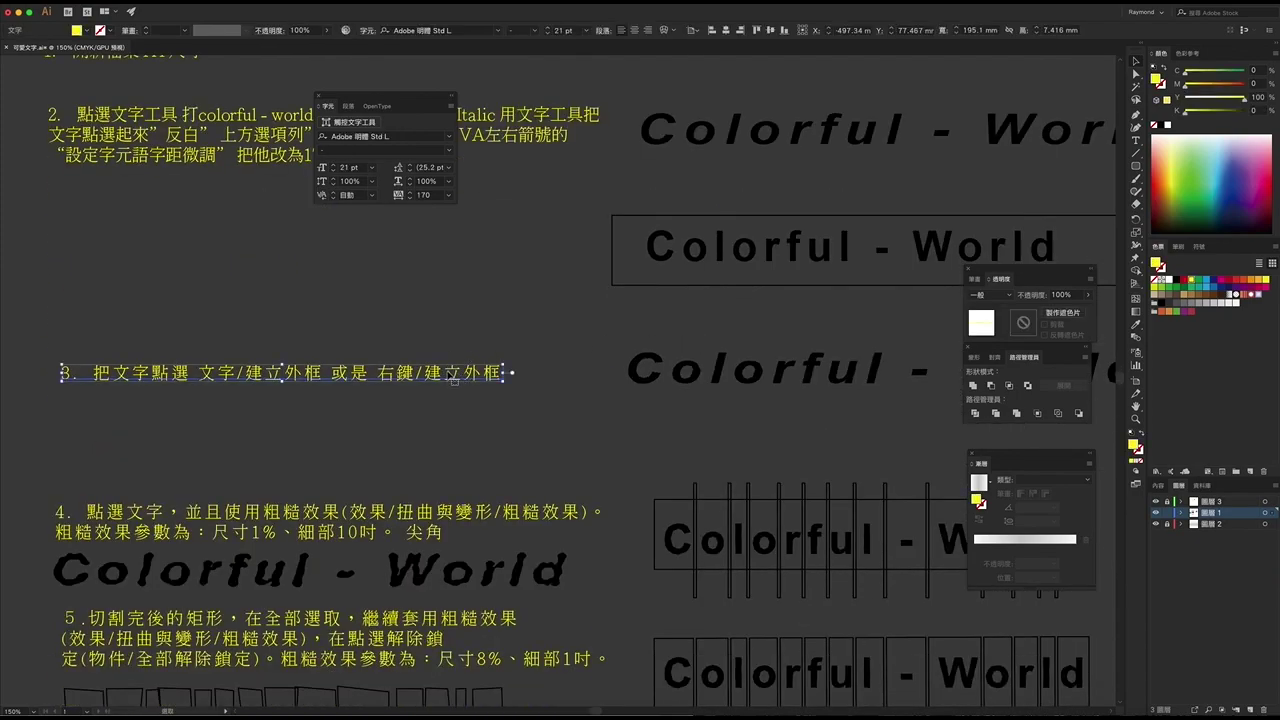
pyautogui.click(782, 370)
pyautogui.rightClick(788, 370)
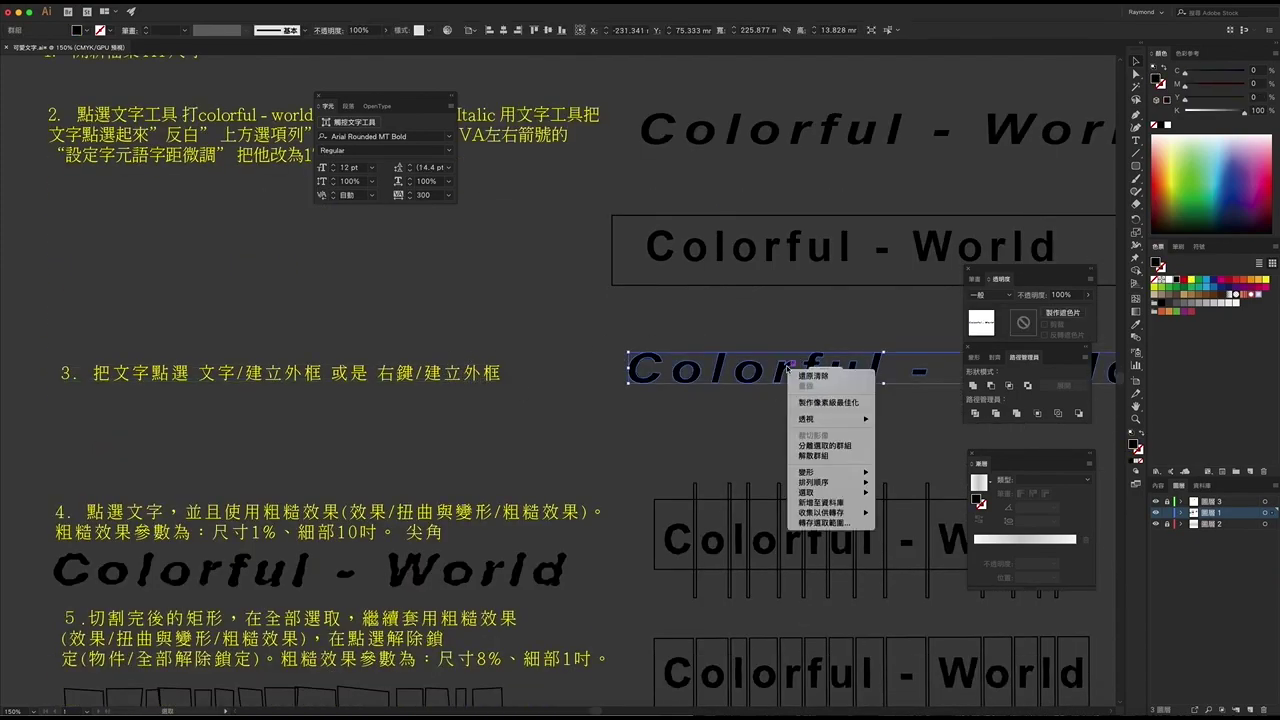
pyautogui.click(777, 258)
pyautogui.rightClick(777, 260)
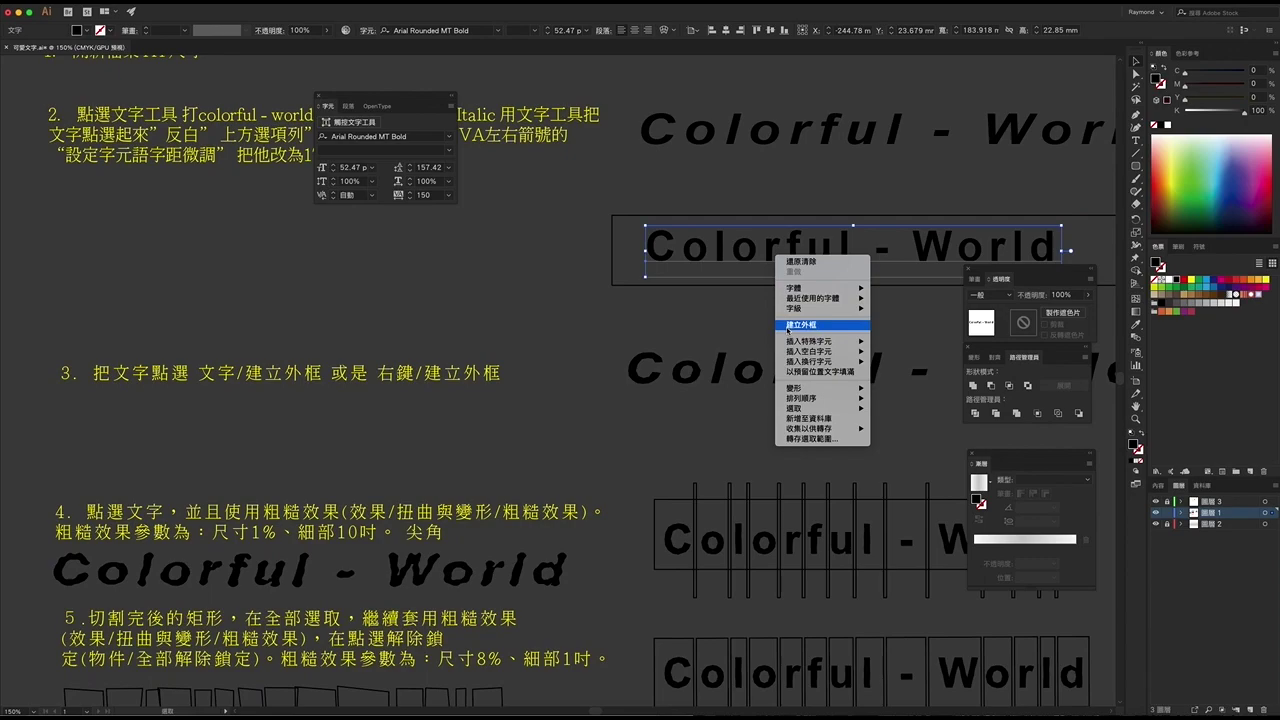
pyautogui.click(569, 387)
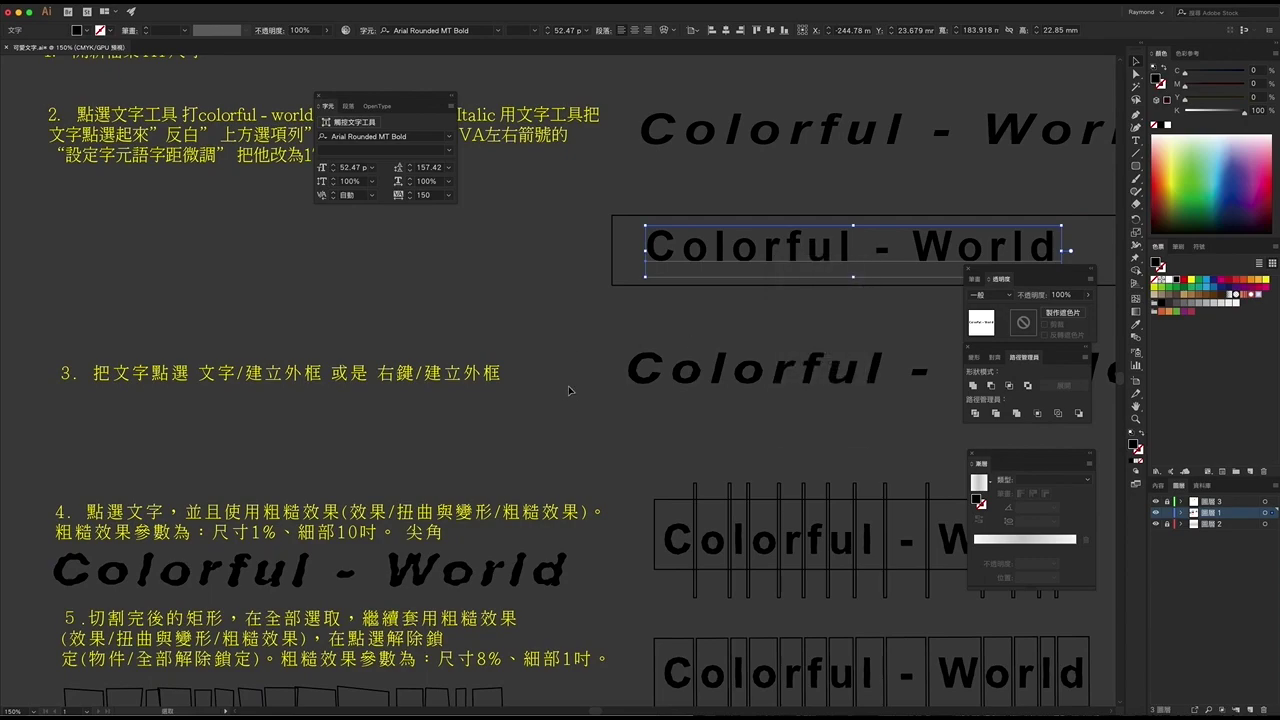
pyautogui.scroll(-3, 575, 400)
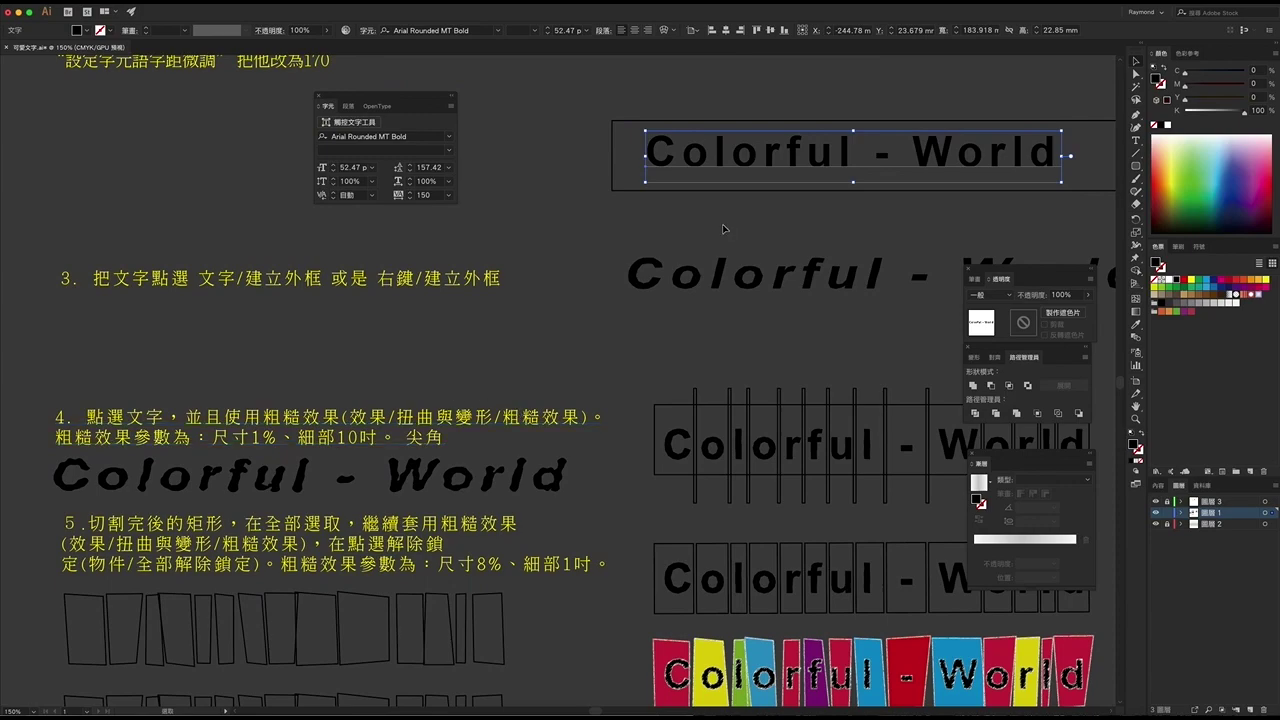
pyautogui.click(746, 284)
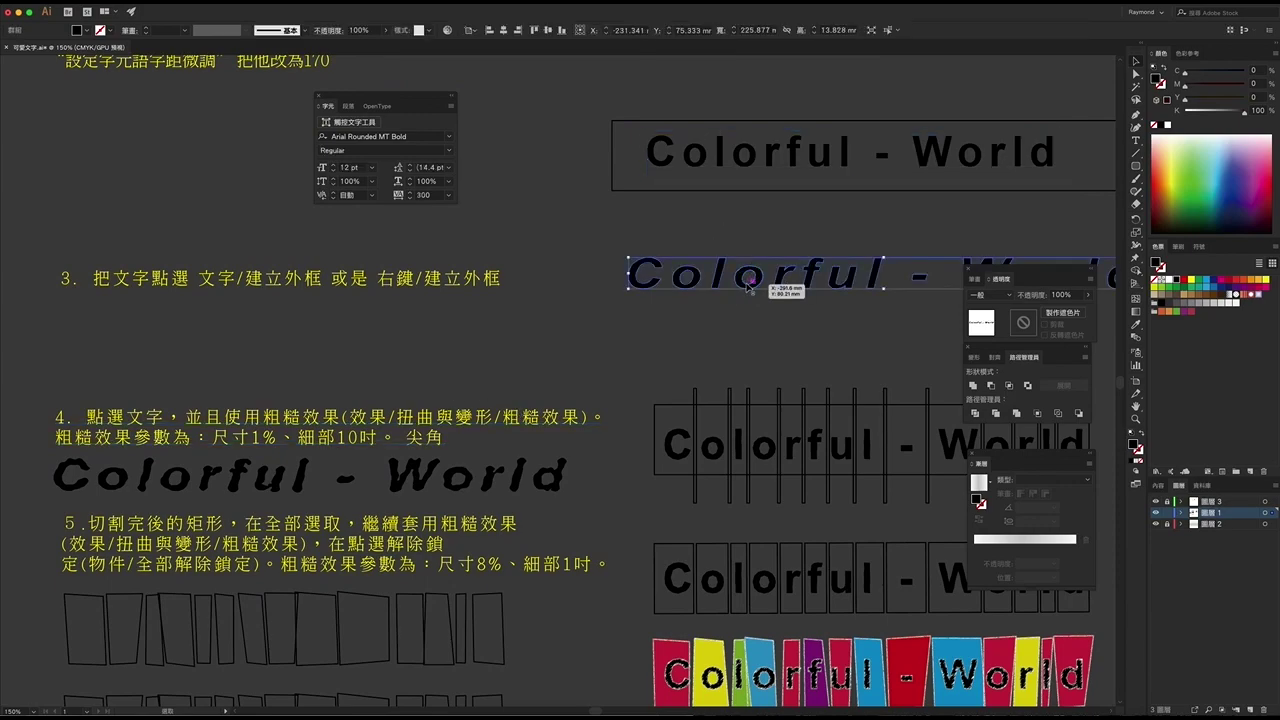
# Step: Roughen the italic outlined lettering with size 1%, detail 10 and pointed corners
pyautogui.click(225, 5)
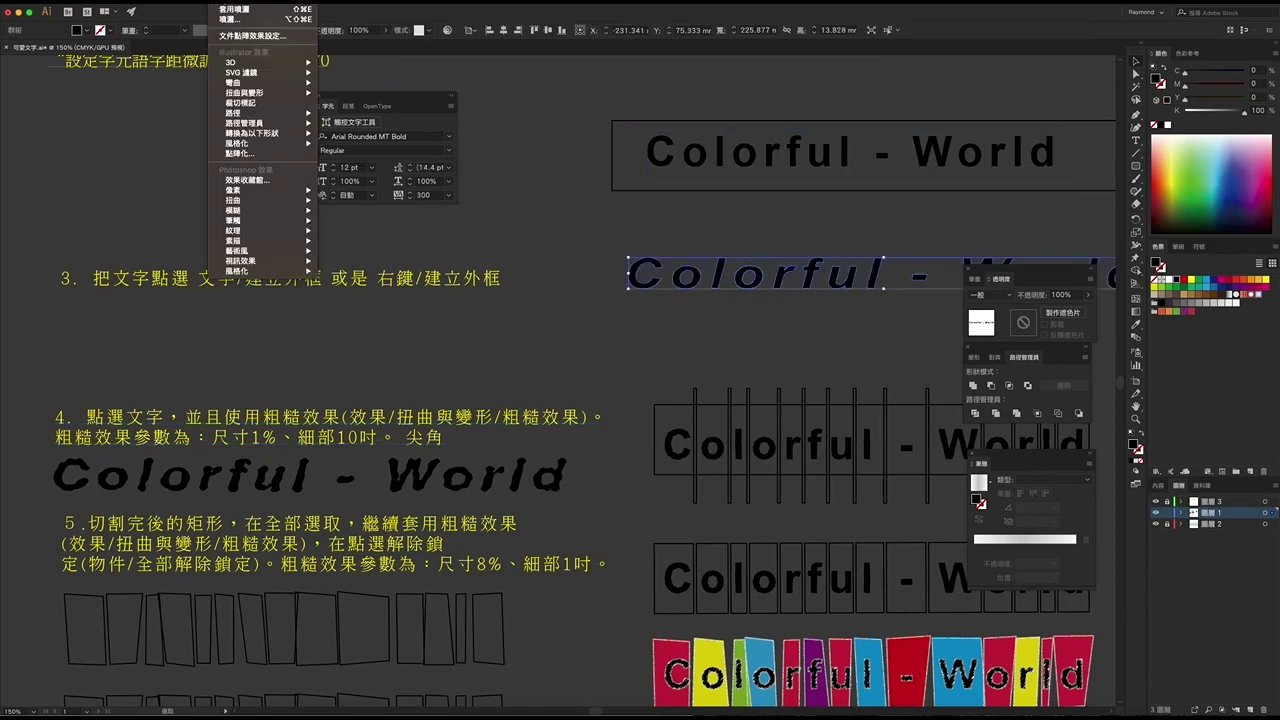
pyautogui.moveTo(245, 92)
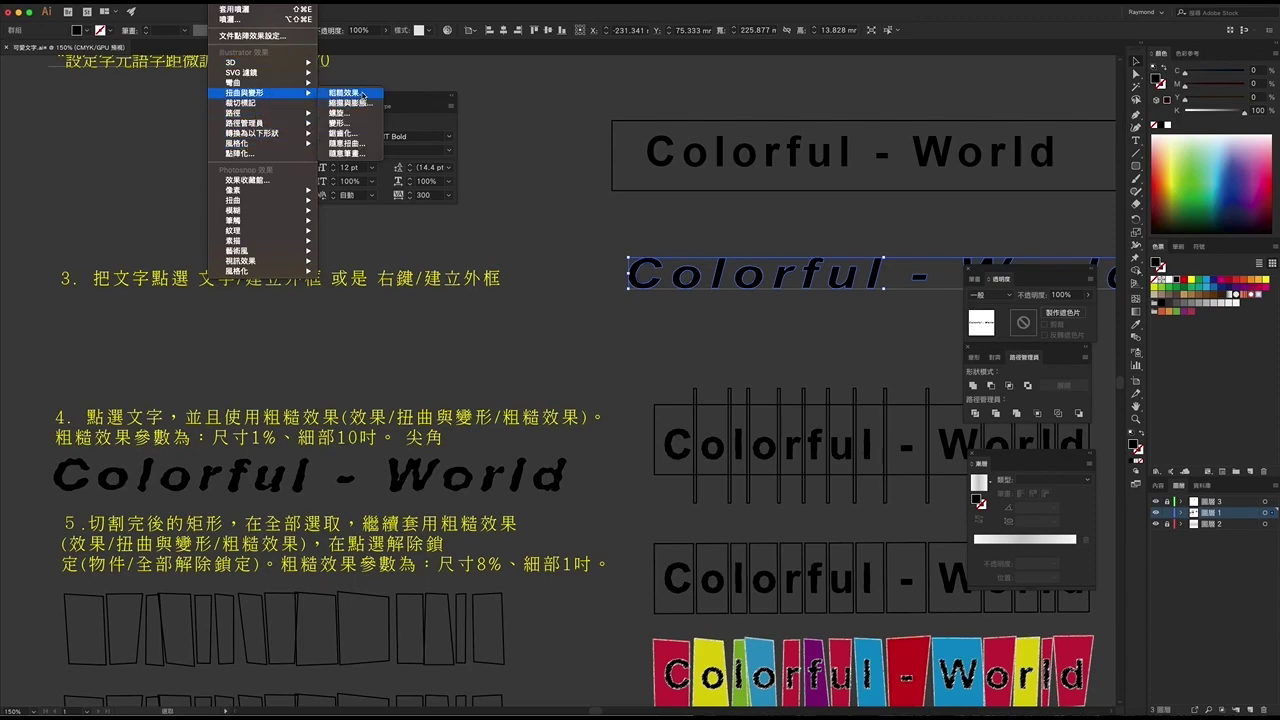
pyautogui.click(360, 93)
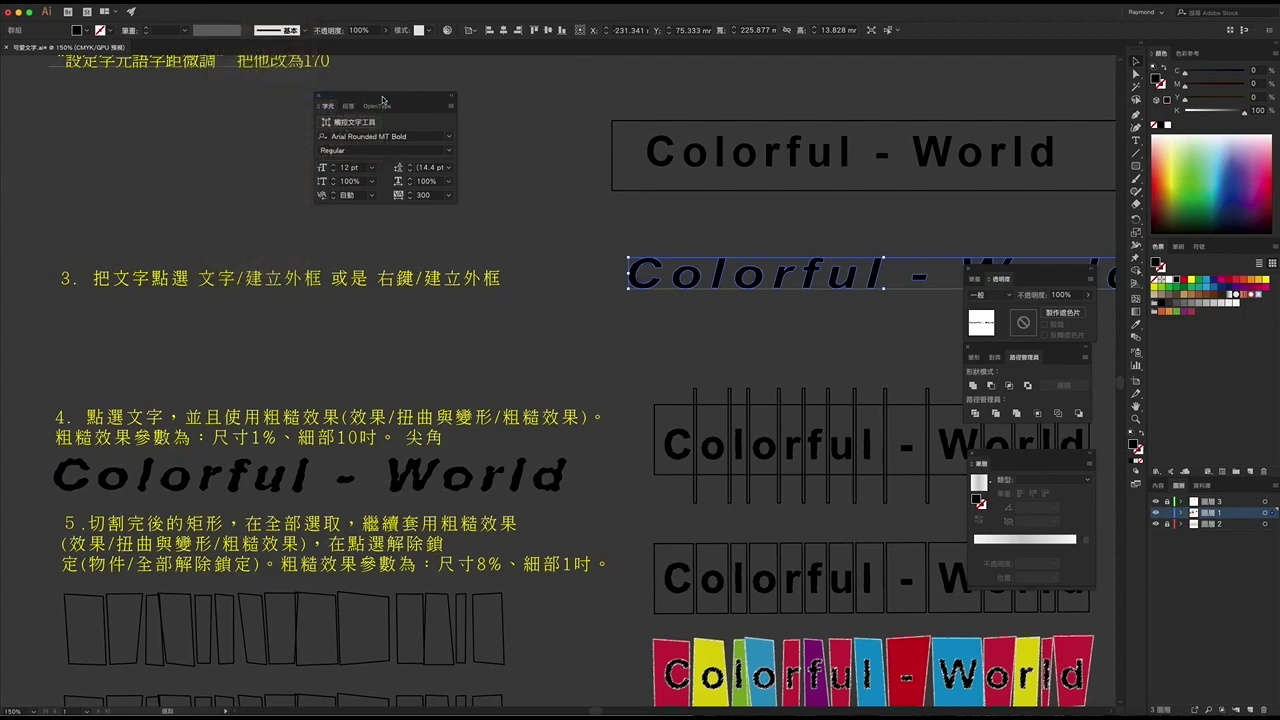
pyautogui.moveTo(253, 67); pyautogui.dragTo(651, 170)
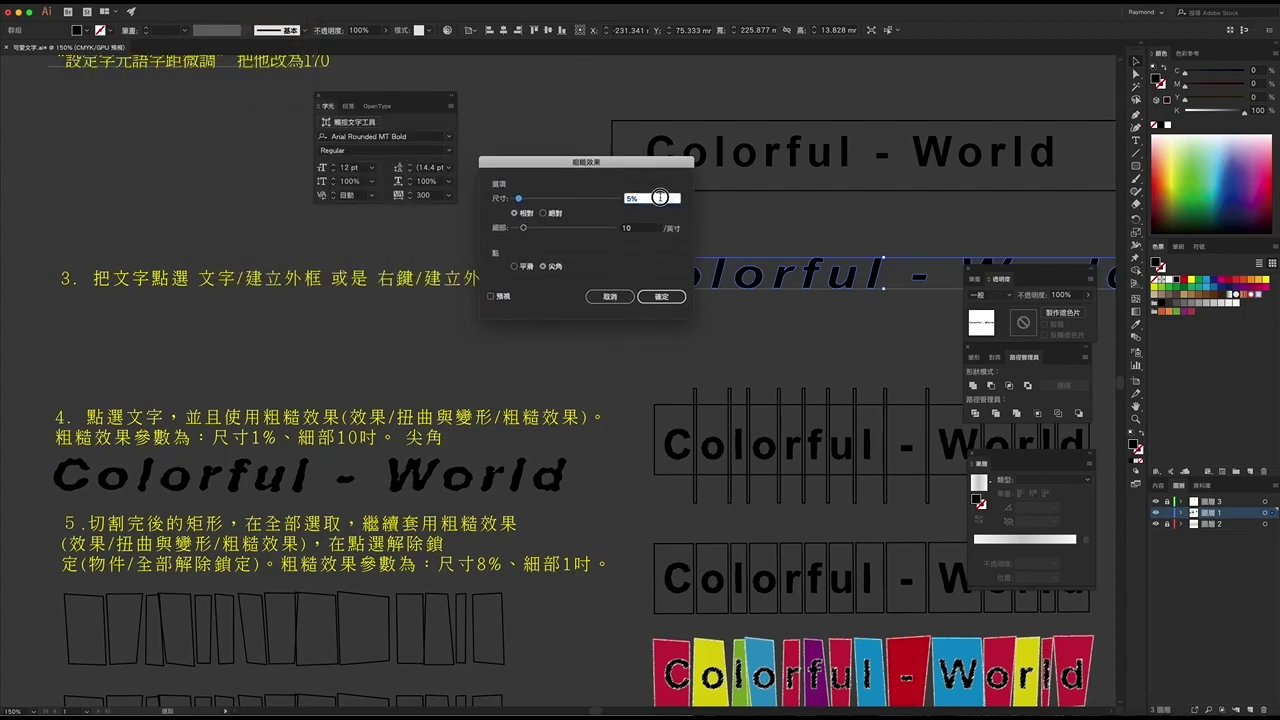
pyautogui.write('1')
pyautogui.click(638, 229)
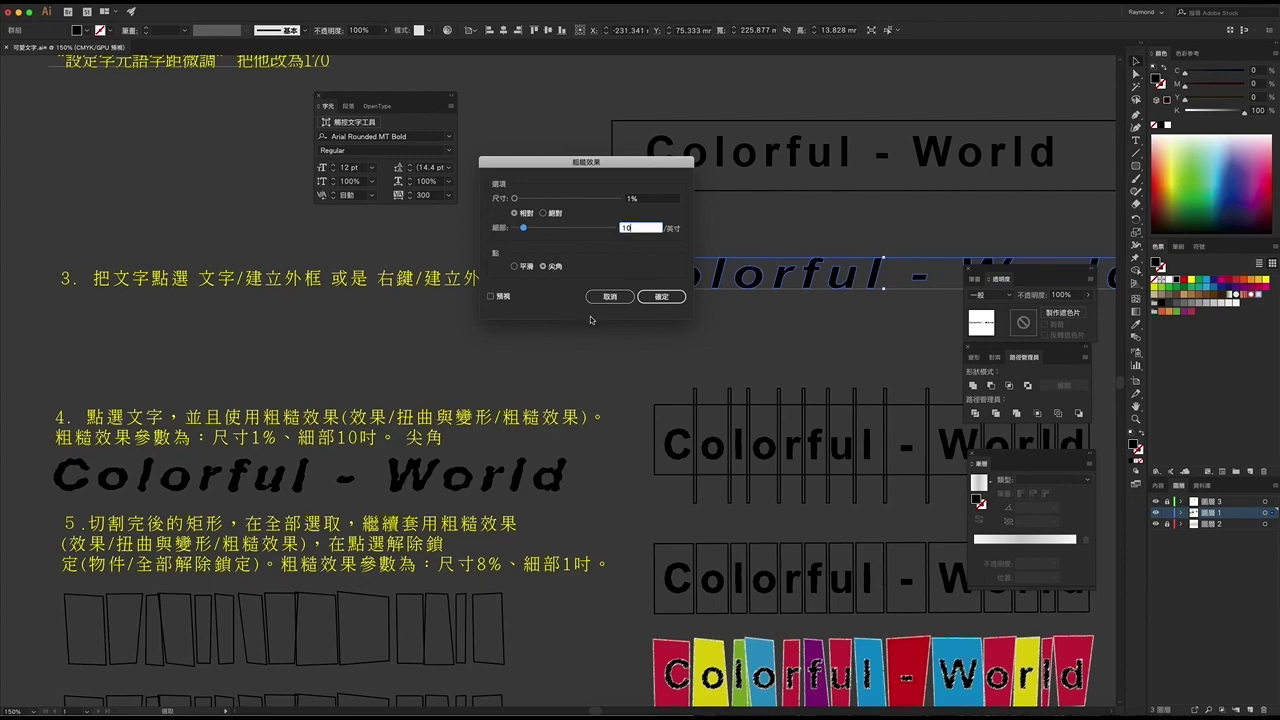
pyautogui.click(661, 297)
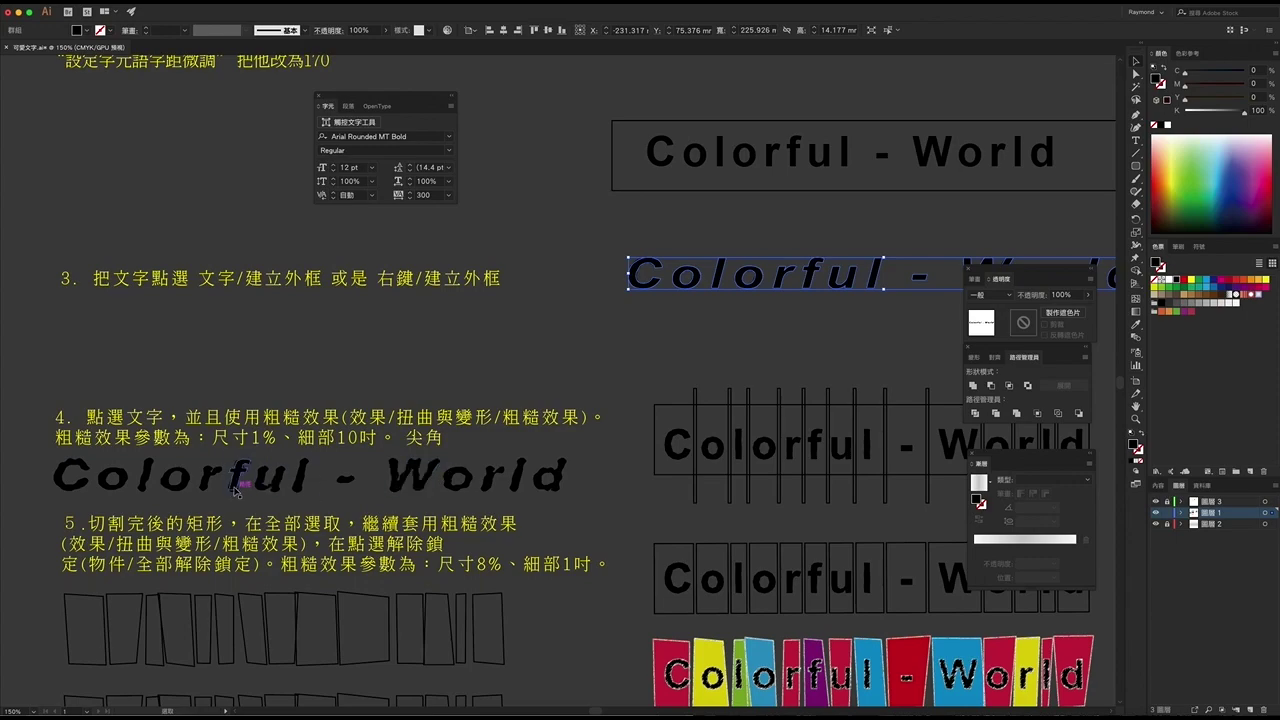
pyautogui.click(734, 302)
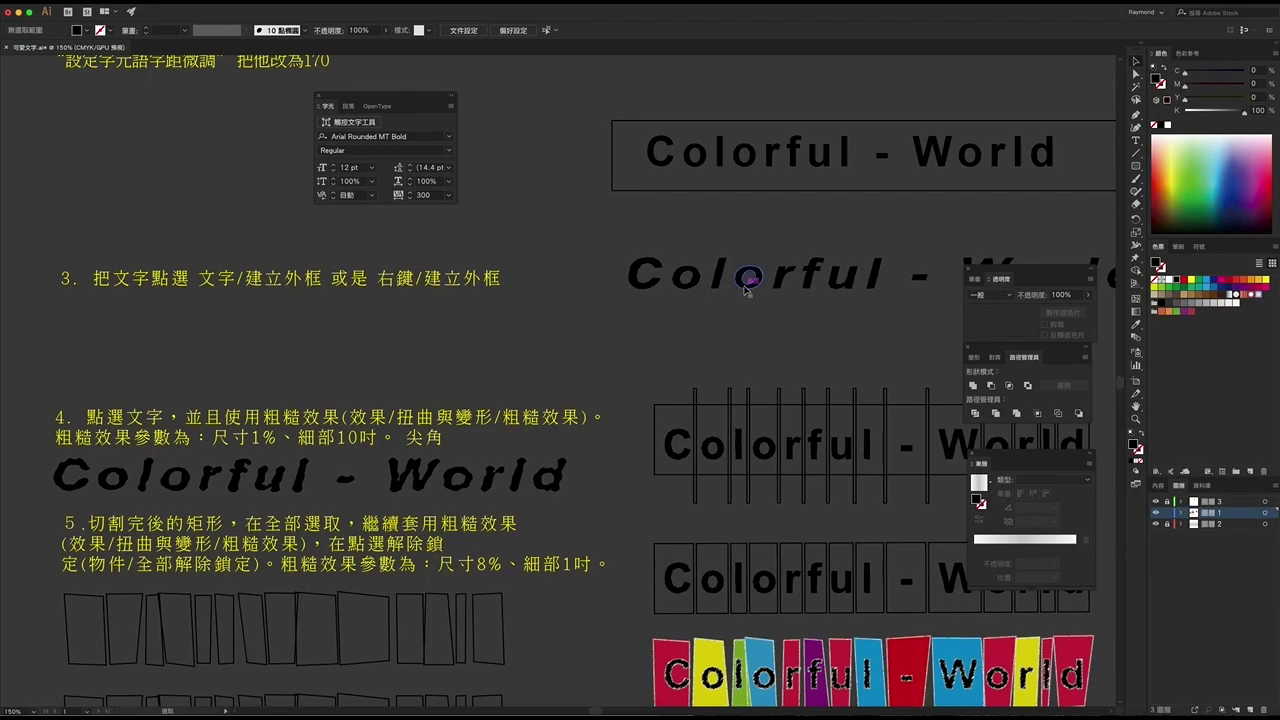
# Step: Zoom in to check the roughened lettering, then swap to stroke-only, no-fill drawing
pyautogui.scroll(3, 730, 295)
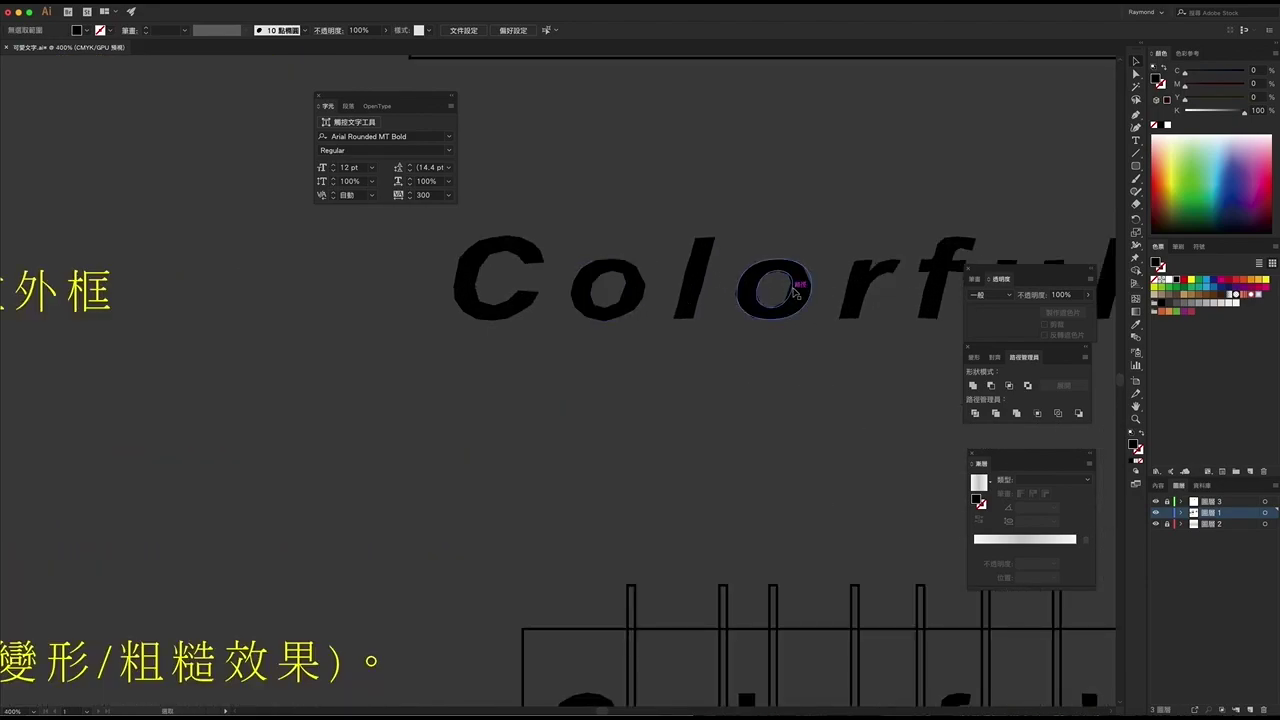
pyautogui.scroll(-4, 800, 282)
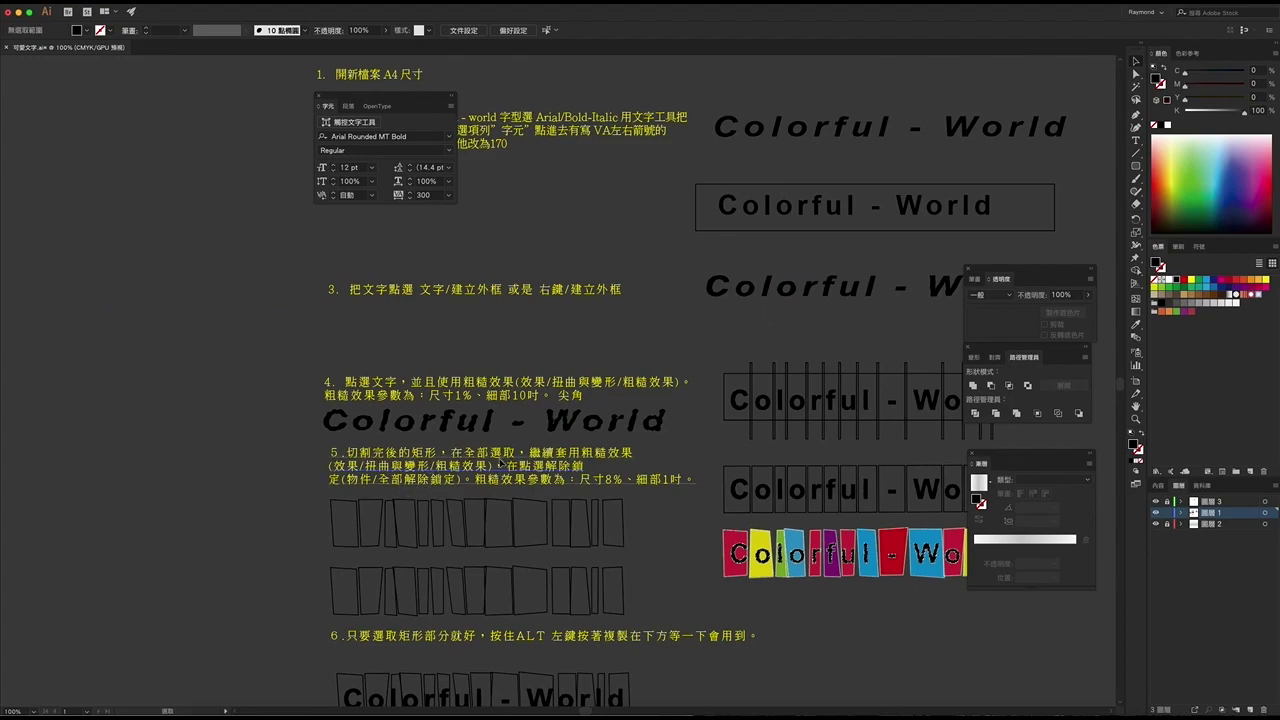
pyautogui.hotkey('shift', 'x')
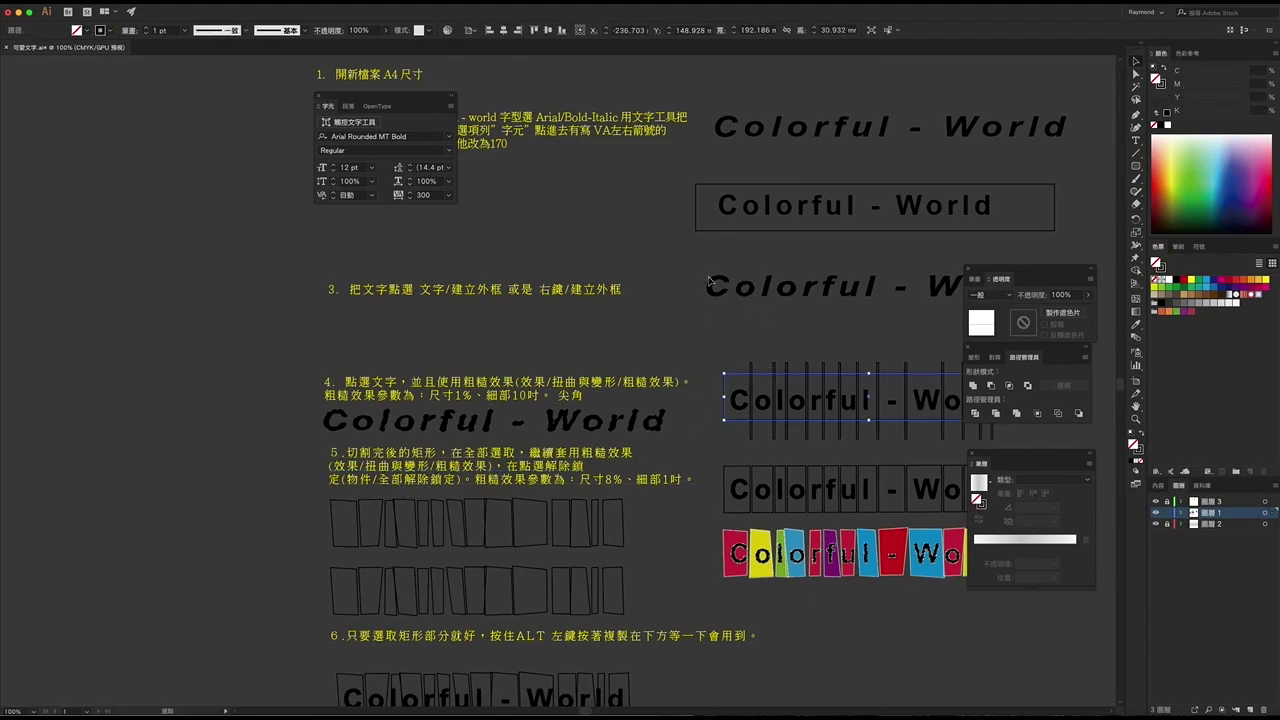
pyautogui.moveTo(737, 316); pyautogui.dragTo(587, 319)
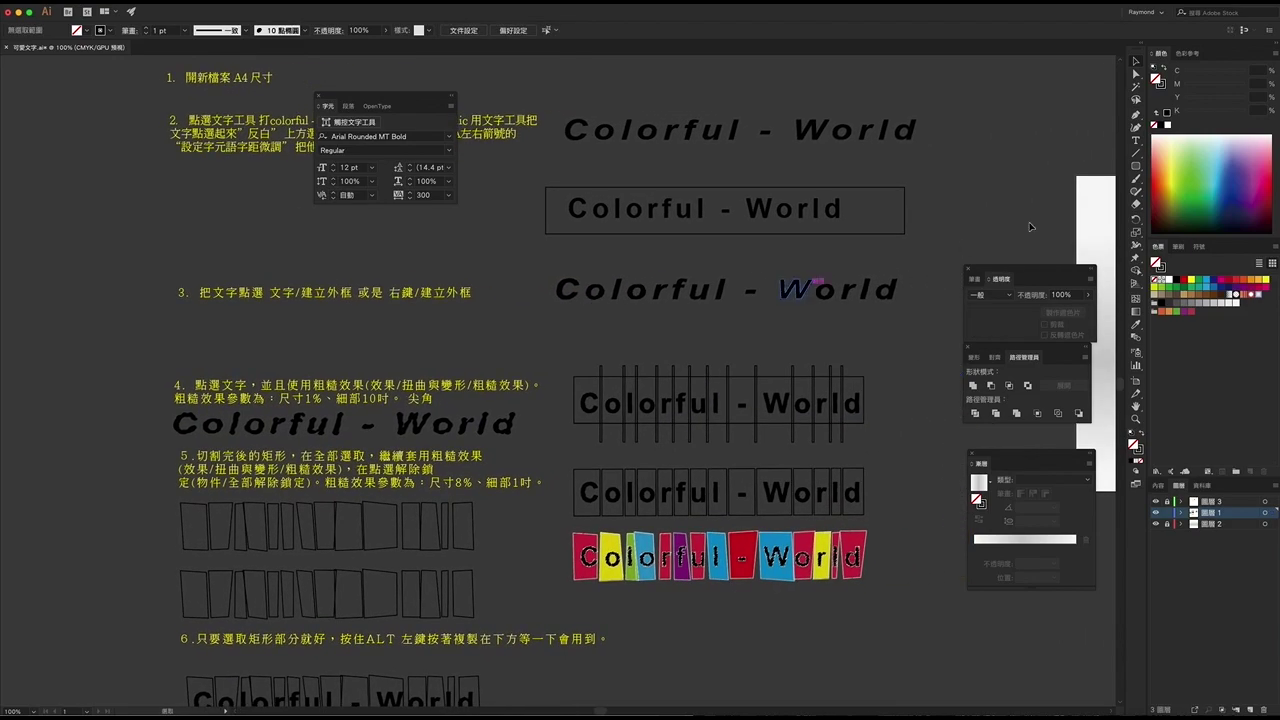
pyautogui.click(1135, 167)
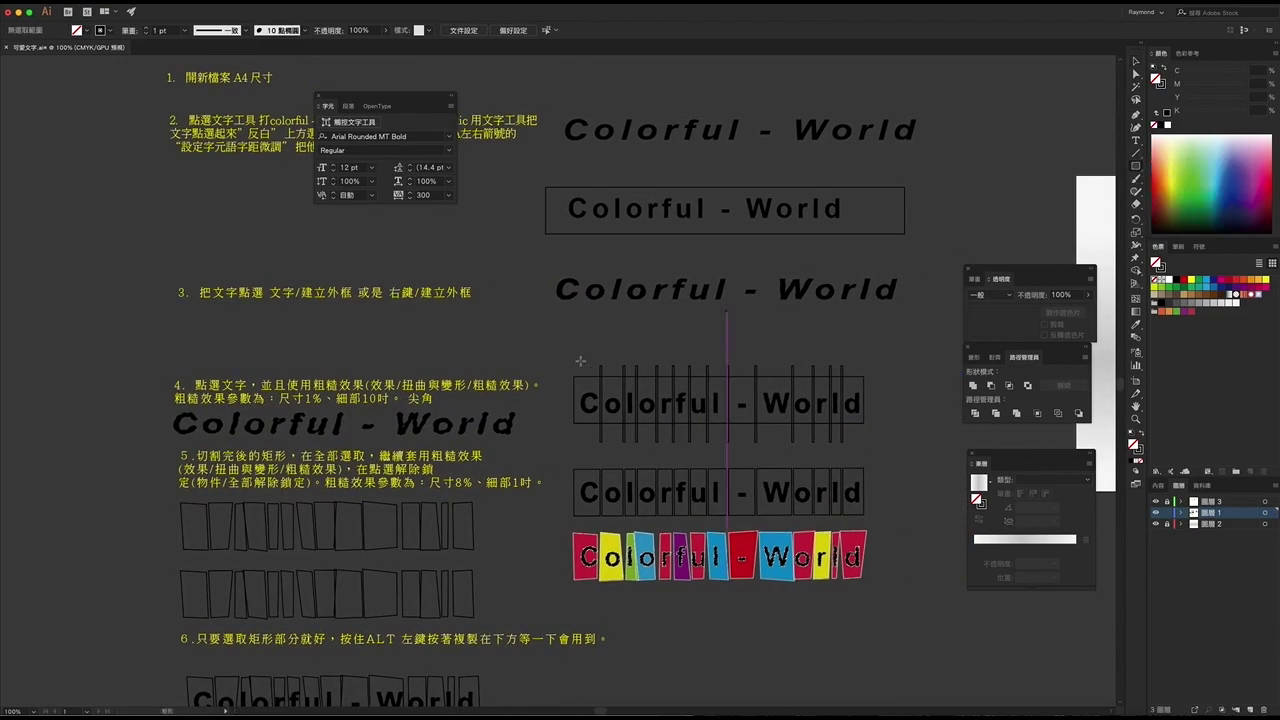
# Step: Frame the italic Colorful - World text and draw three thin vertical bars across its letters
pyautogui.moveTo(548, 273)
pyautogui.mouseDown()
pyautogui.moveTo(554, 297)
pyautogui.moveTo(908, 309)
pyautogui.mouseUp()
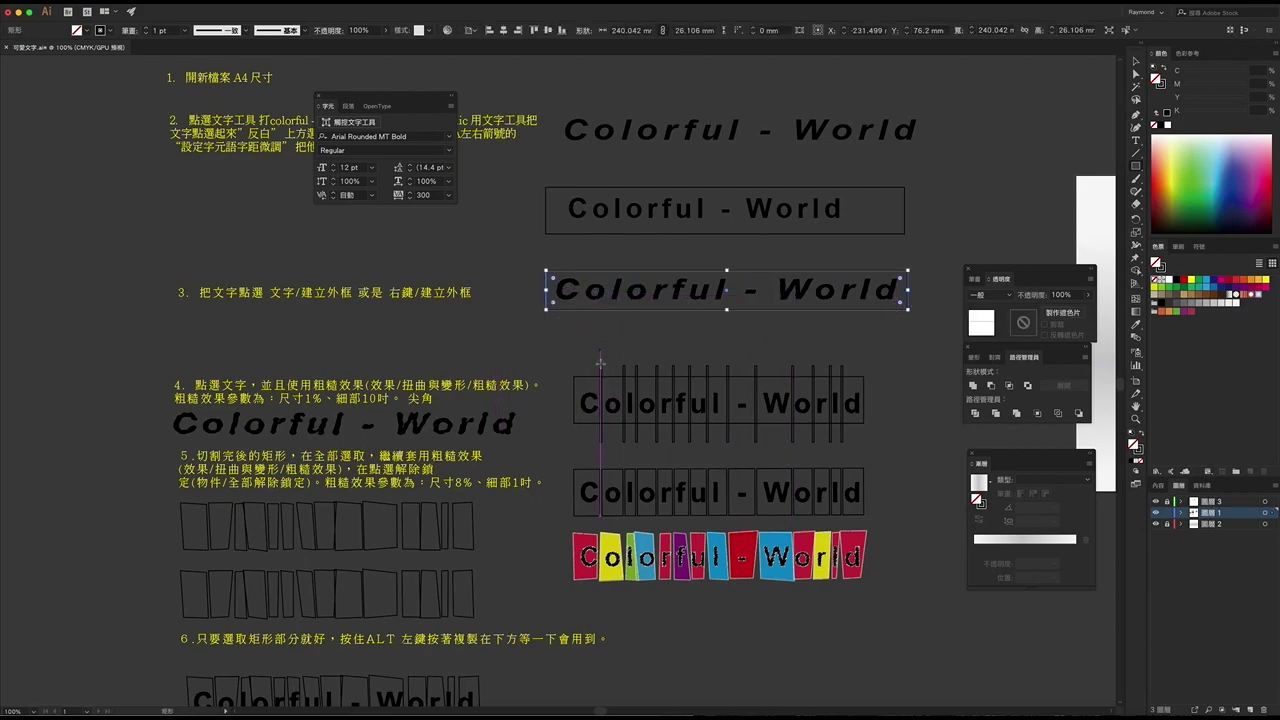
pyautogui.scroll(2, 600, 376)
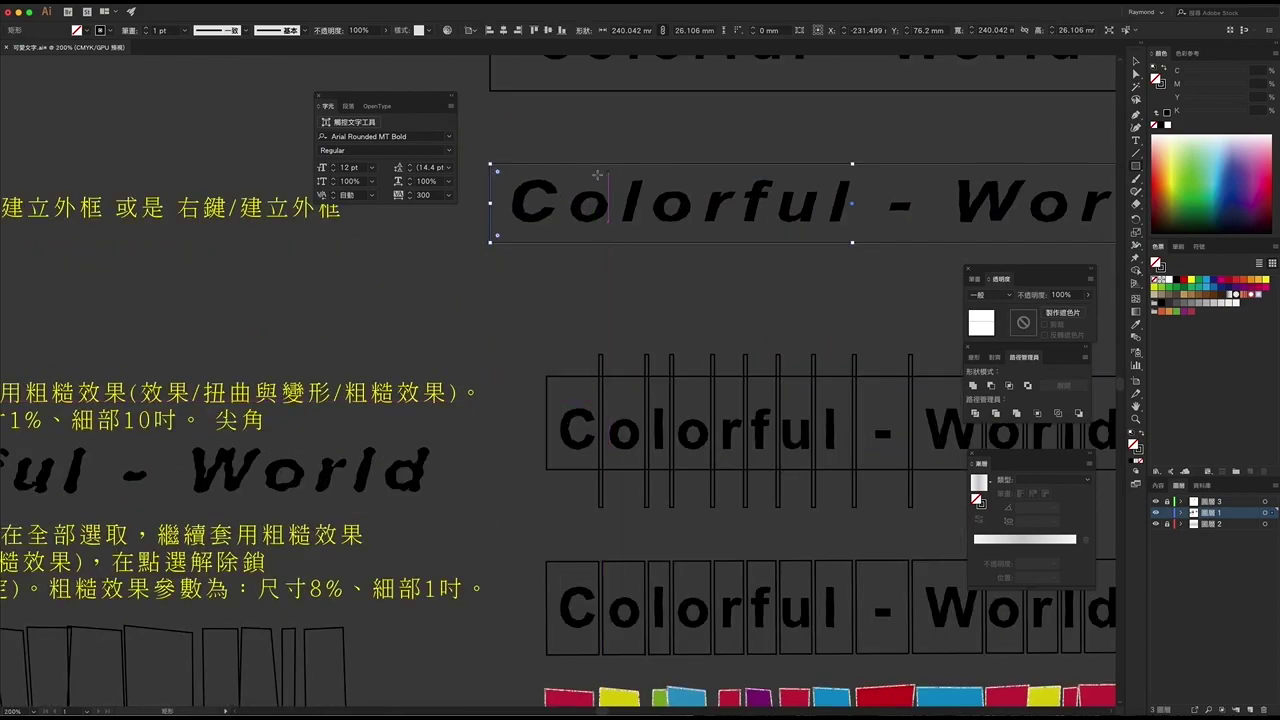
pyautogui.moveTo(560, 128); pyautogui.dragTo(563, 272)
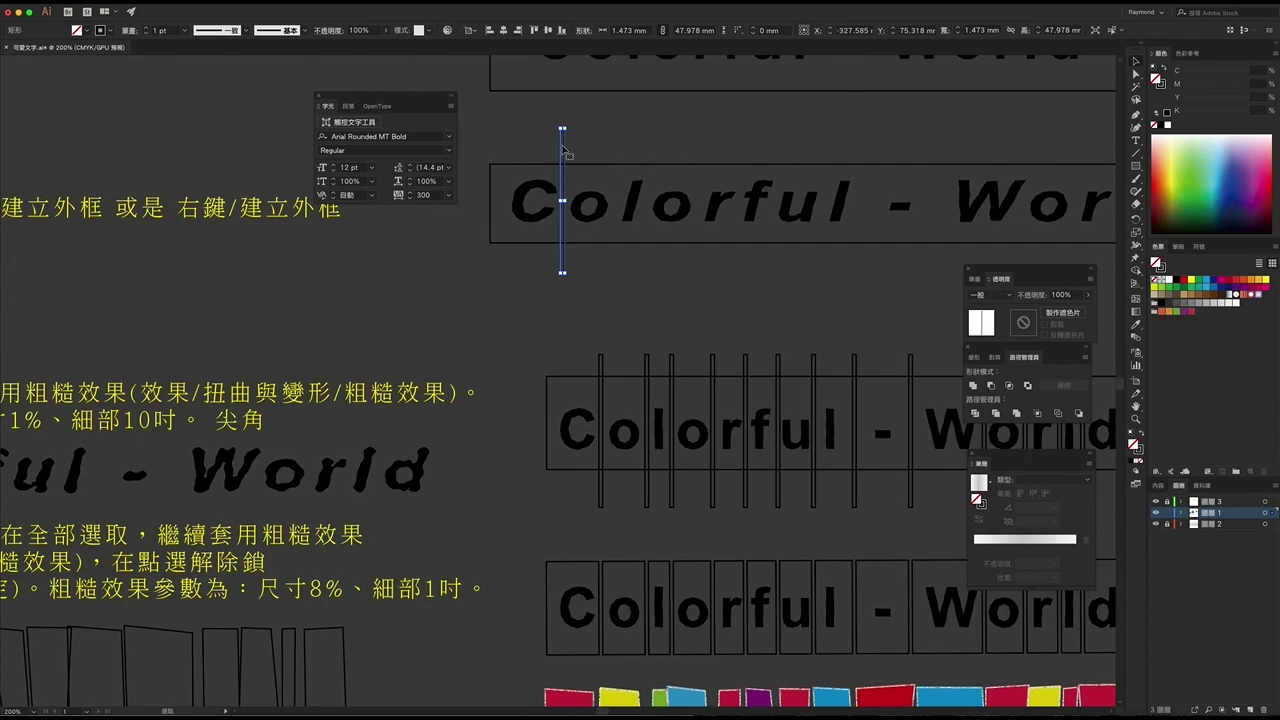
pyautogui.keyDown('alt'); pyautogui.moveTo(565, 147); pyautogui.dragTo(648, 153); pyautogui.keyUp('alt')
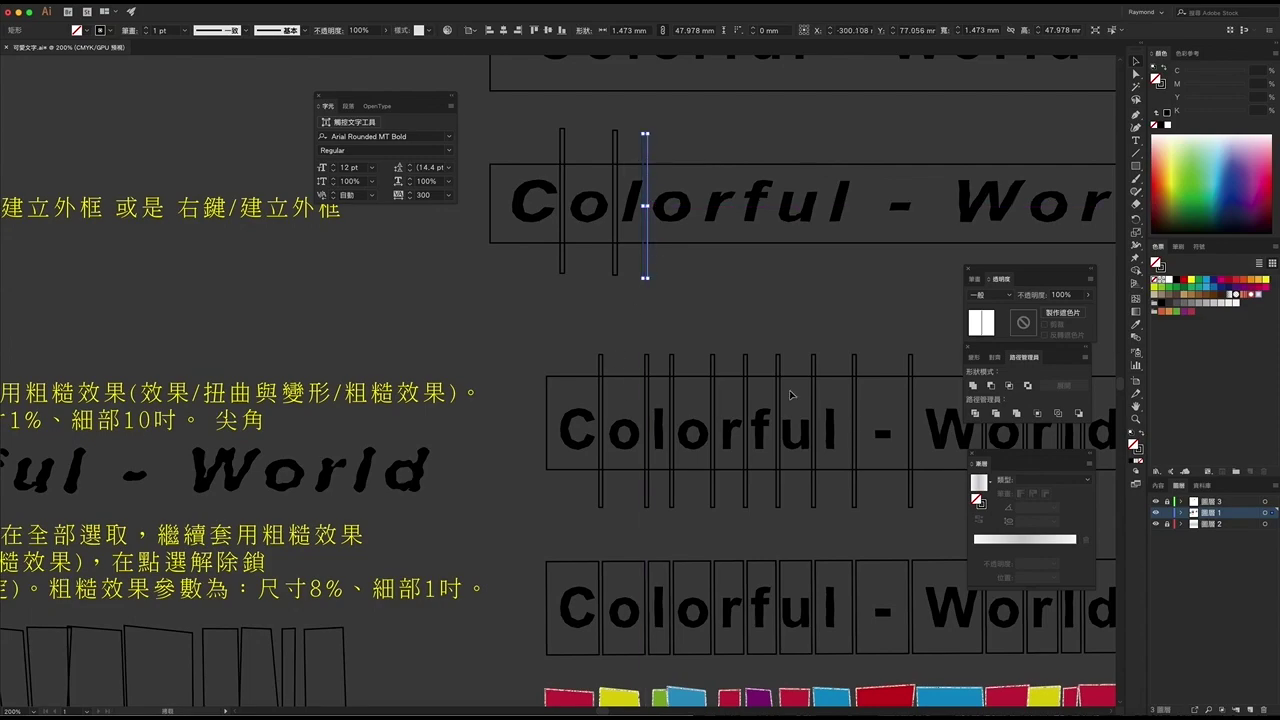
pyautogui.click(795, 315)
pyautogui.moveTo(795, 315); pyautogui.dragTo(514, 277)
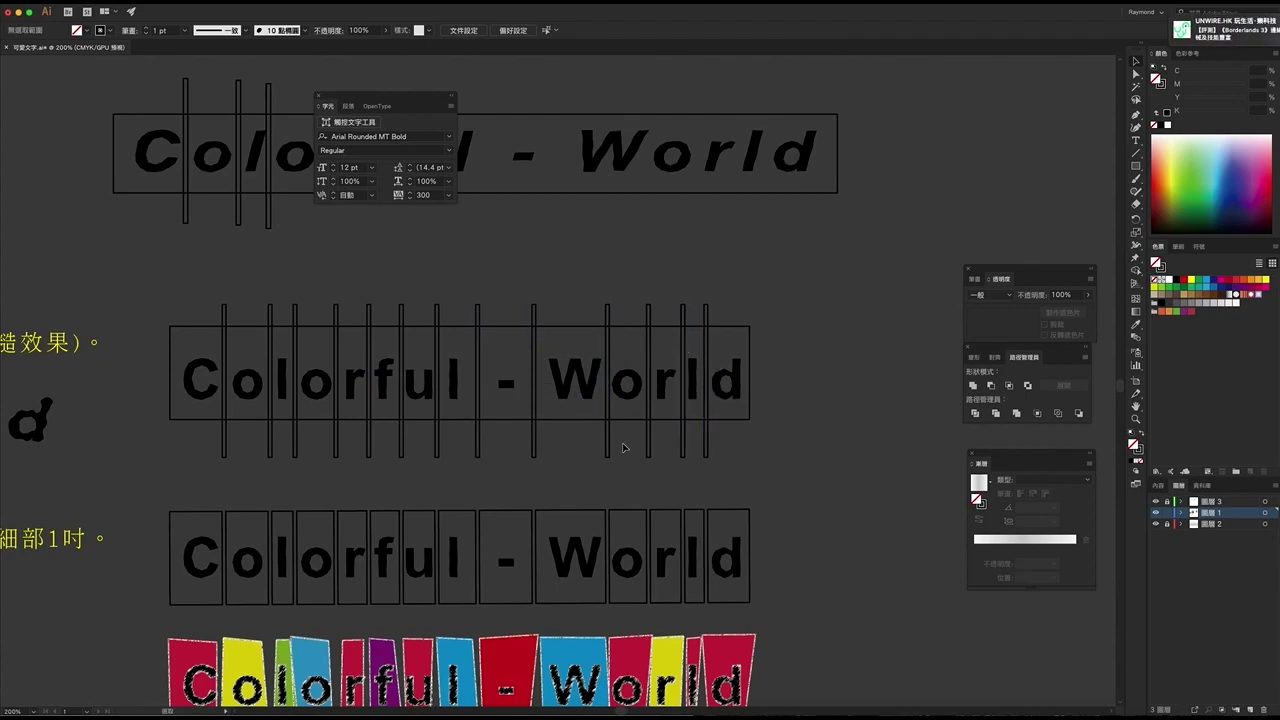
# Step: Select the thin bars plus the surrounding frame and Divide them with Pathfinder
pyautogui.moveTo(580, 458); pyautogui.dragTo(561, 392)
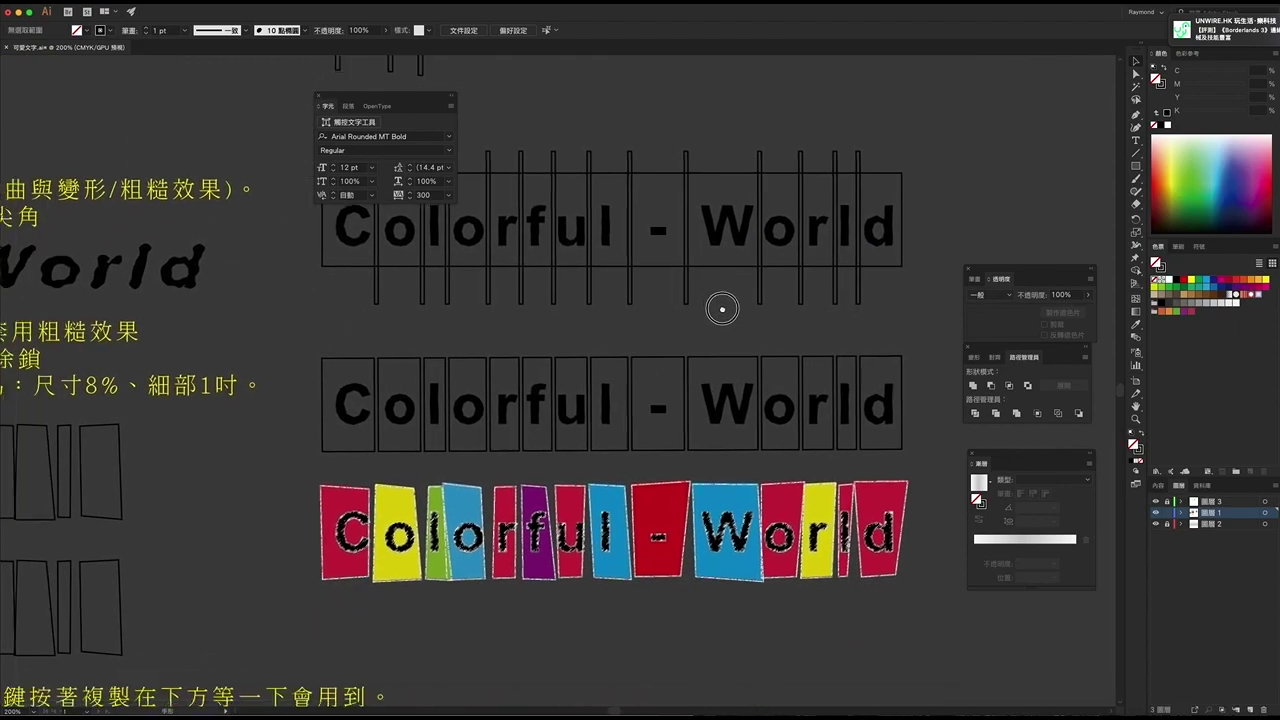
pyautogui.moveTo(360, 236); pyautogui.dragTo(873, 250)
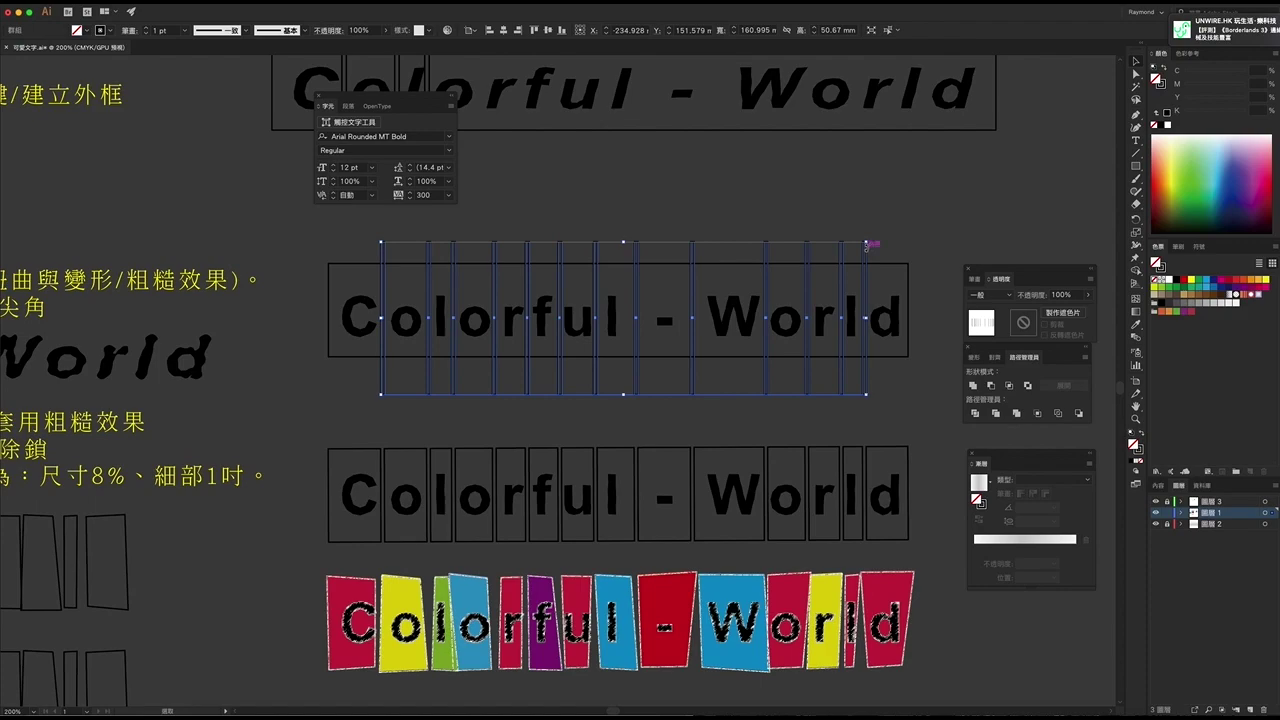
pyautogui.keyDown('shift'); pyautogui.click(342, 264); pyautogui.keyUp('shift')
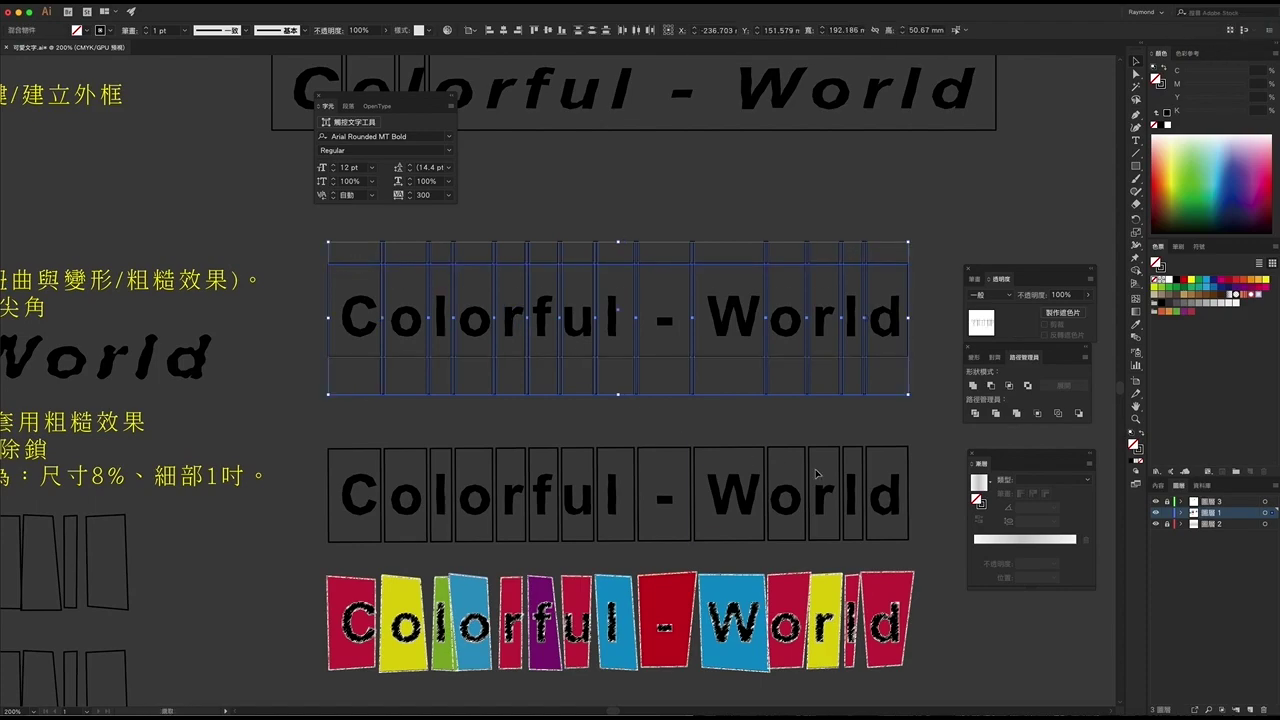
pyautogui.click(991, 386)
pyautogui.click(675, 363)
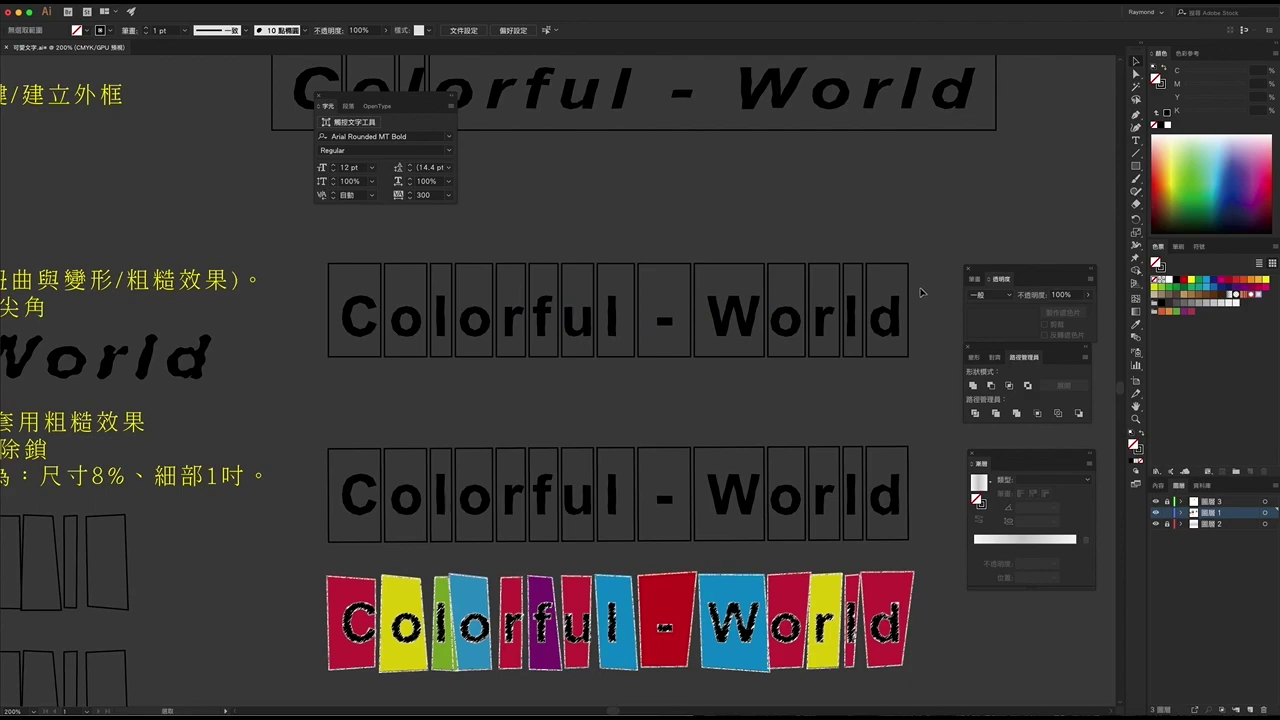
# Step: Ungroup the divided boxes into separate letters and rectangles
pyautogui.scroll(1, 604, 370)
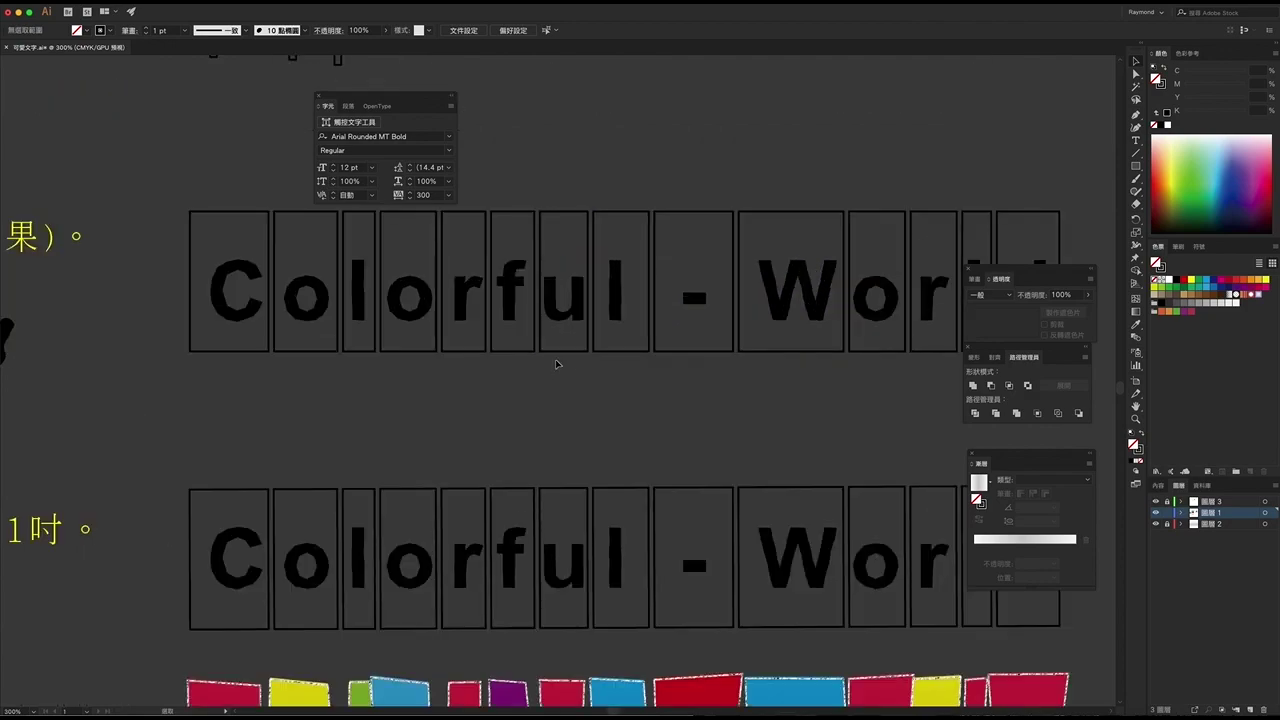
pyautogui.click(563, 350)
pyautogui.rightClick(560, 354)
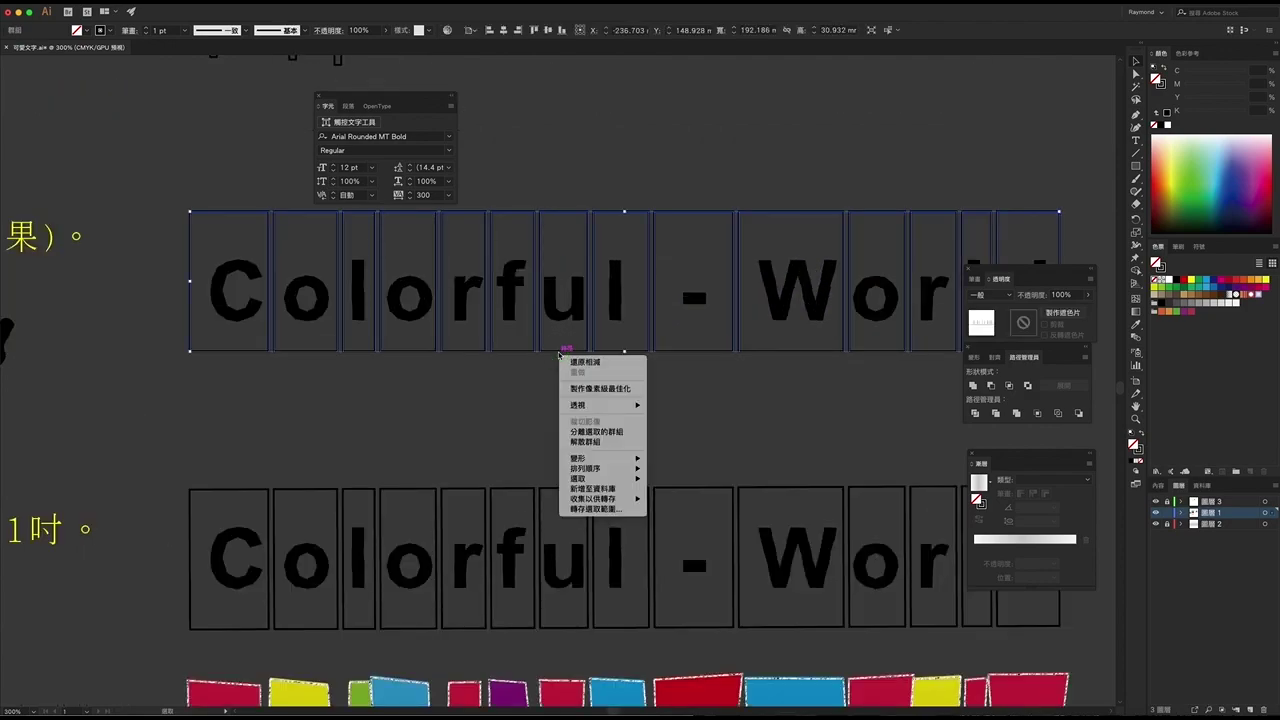
pyautogui.click(585, 441)
pyautogui.click(548, 385)
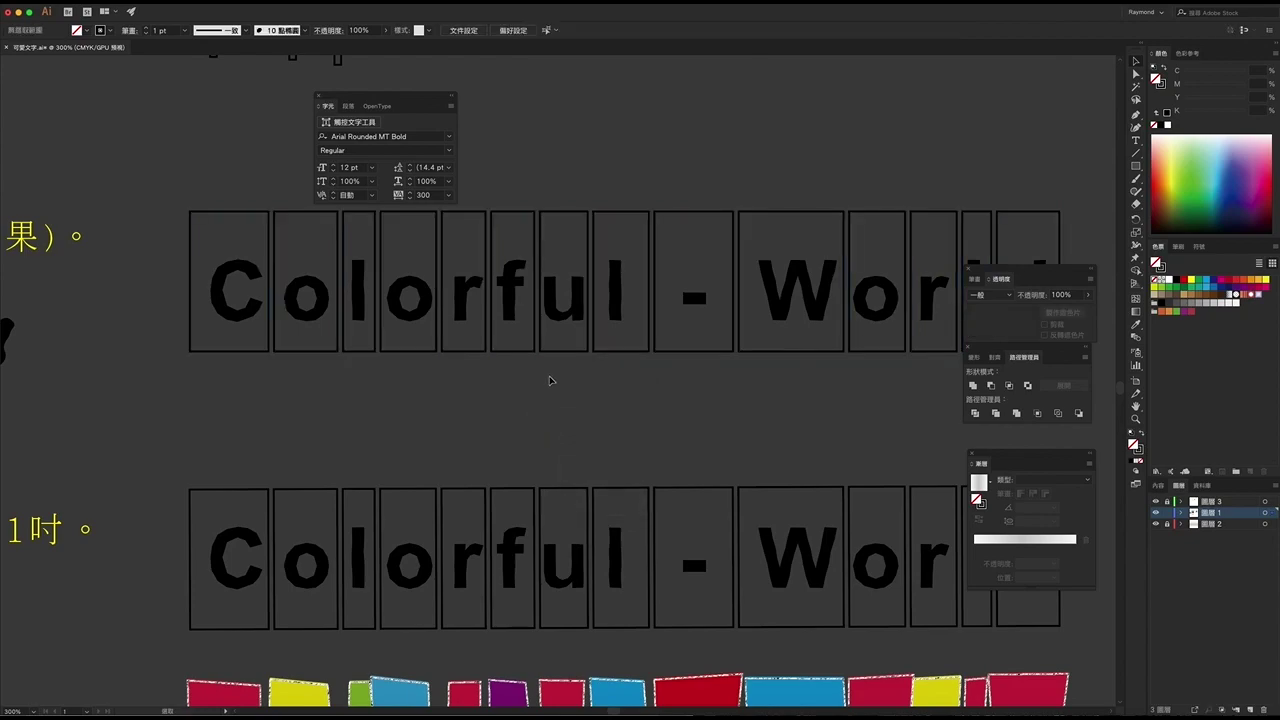
# Step: Zoom out and marquee-select the whole second Colorful - World row
pyautogui.scroll(2, 550, 375)
pyautogui.scroll(-4, 551, 357)
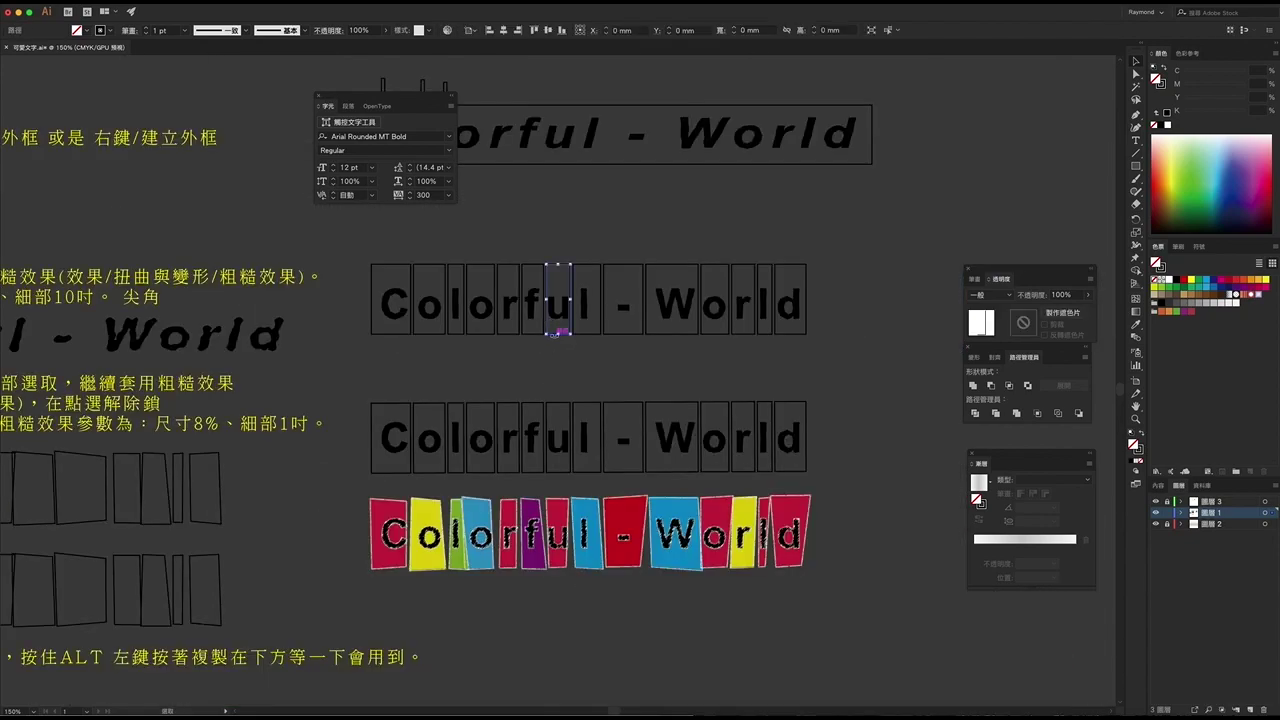
pyautogui.moveTo(433, 375)
pyautogui.mouseDown()
pyautogui.moveTo(617, 363)
pyautogui.moveTo(597, 376)
pyautogui.mouseUp()
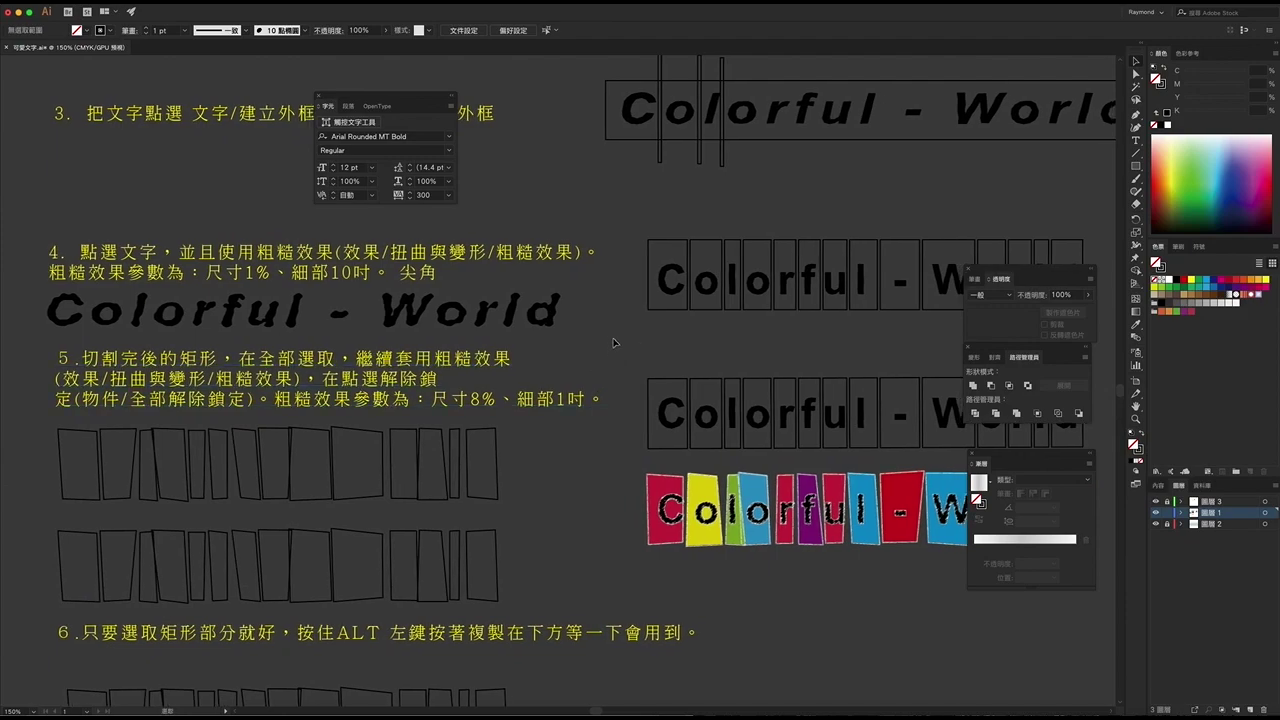
pyautogui.moveTo(615, 317); pyautogui.dragTo(800, 333)
pyautogui.moveTo(800, 333)
pyautogui.mouseDown()
pyautogui.moveTo(668, 246)
pyautogui.moveTo(850, 268)
pyautogui.mouseUp()
pyautogui.moveTo(850, 268); pyautogui.dragTo(1061, 268)
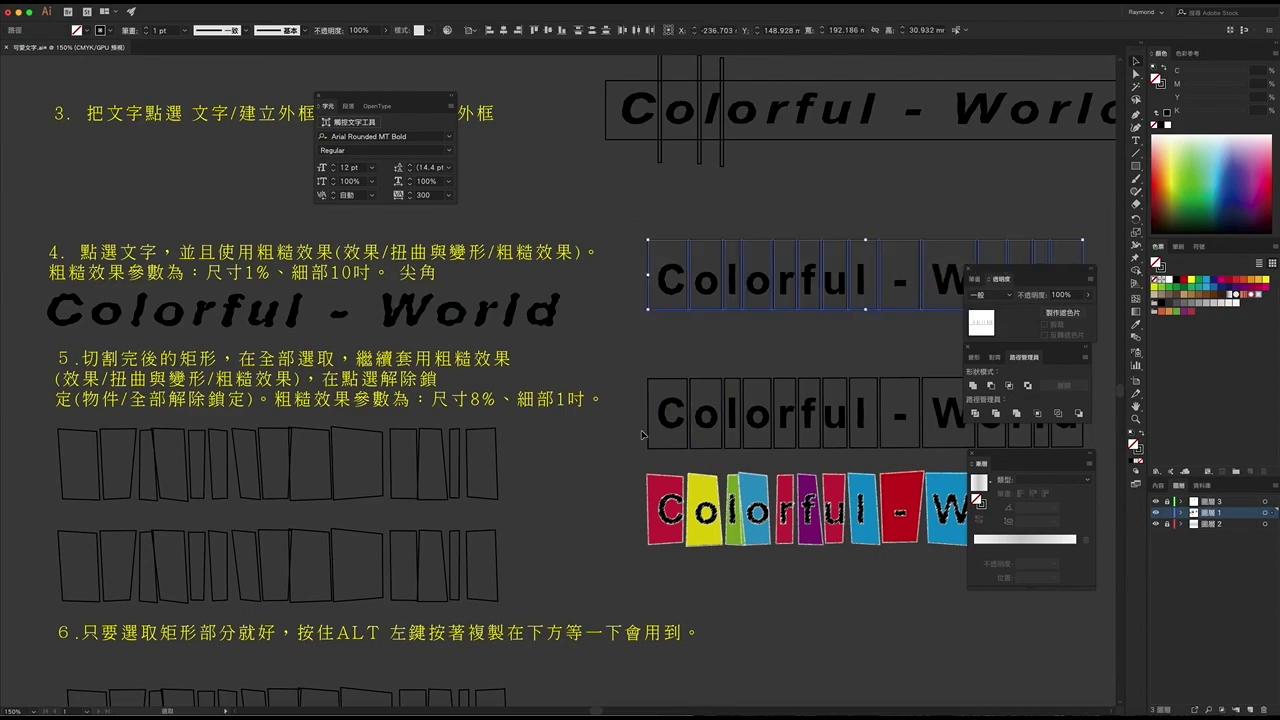
pyautogui.scroll(-2, 642, 435)
pyautogui.scroll(-3, 640, 430)
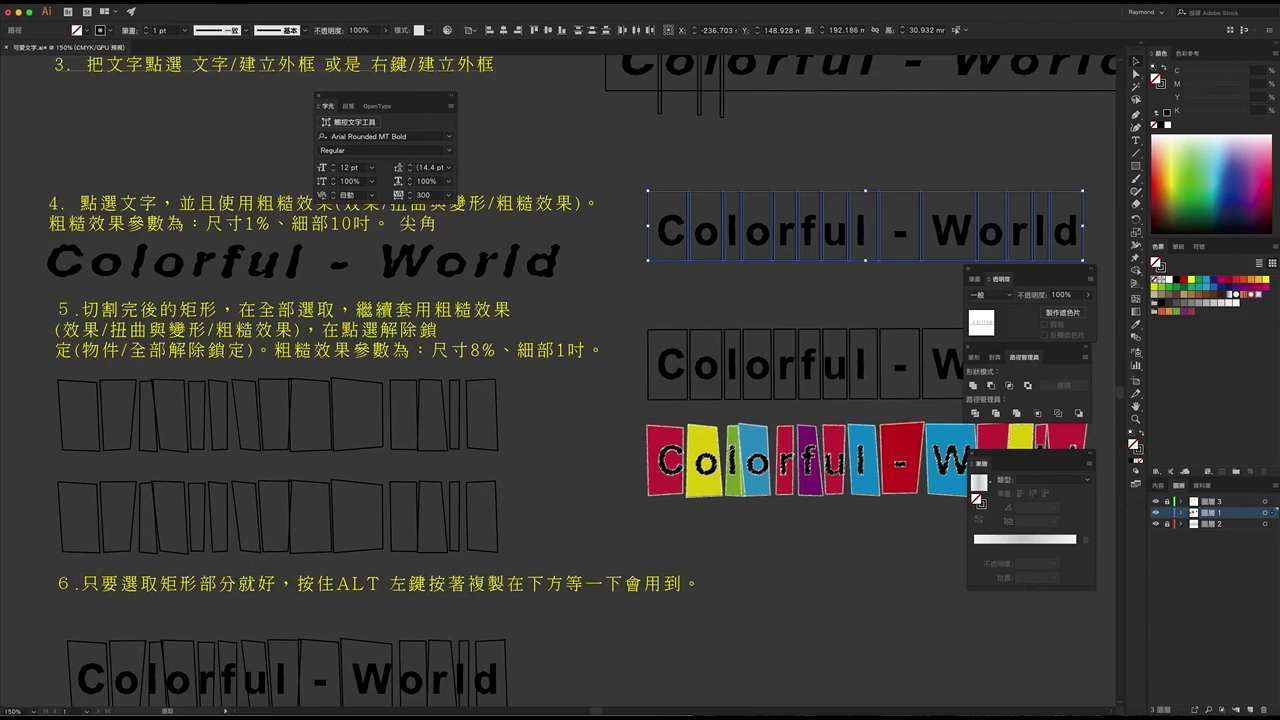
# Step: Roughen the divided rectangles with size 8% and detail 1
pyautogui.click(228, 2)
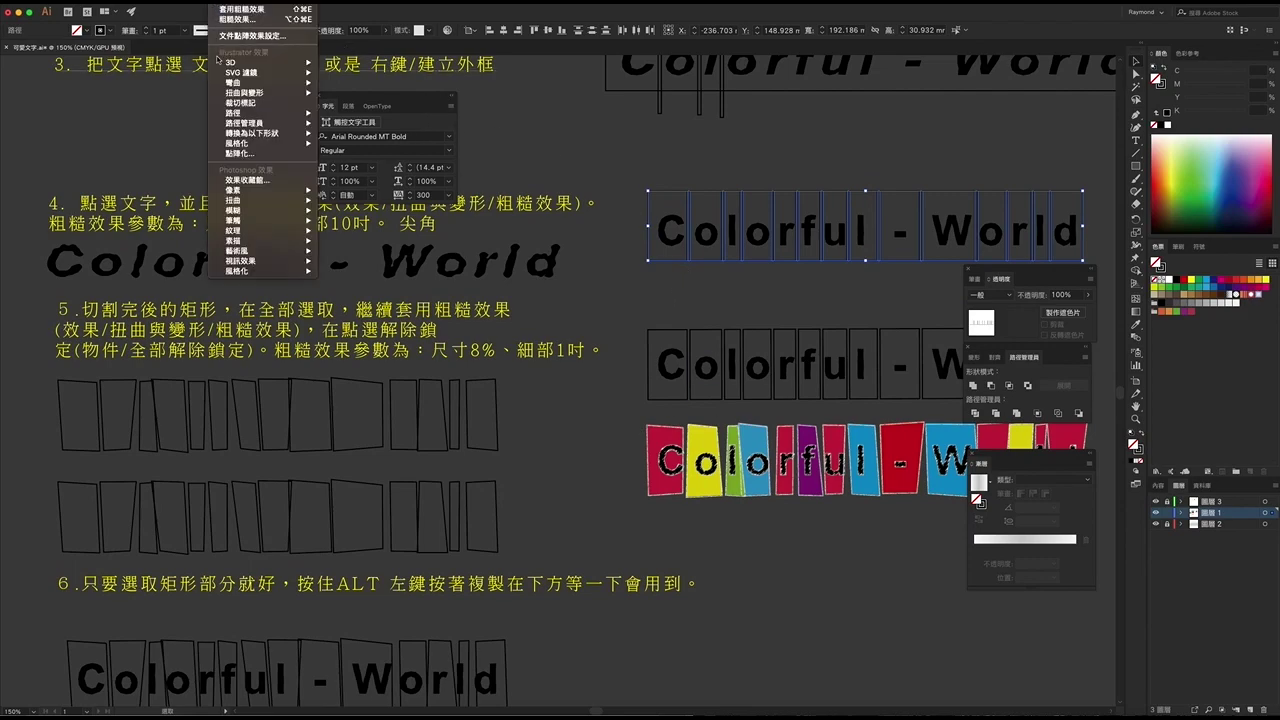
pyautogui.moveTo(245, 92)
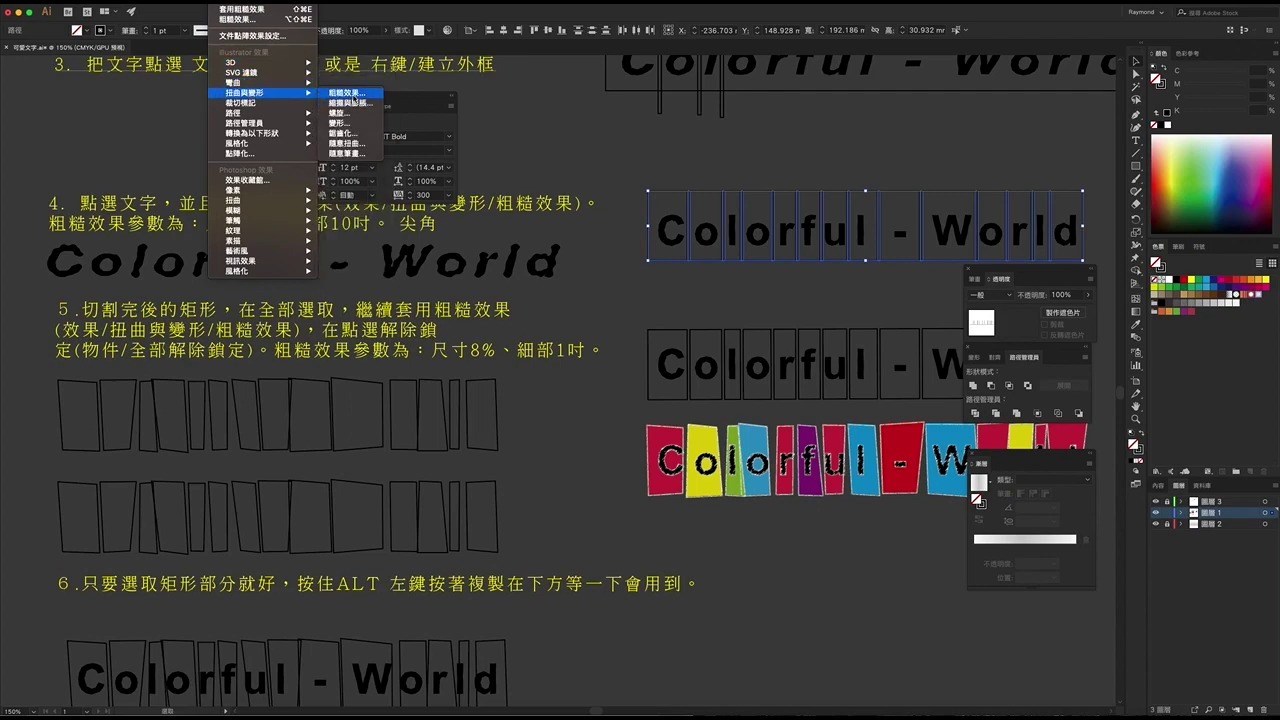
pyautogui.click(352, 94)
pyautogui.moveTo(592, 168); pyautogui.dragTo(528, 110)
pyautogui.write('8')
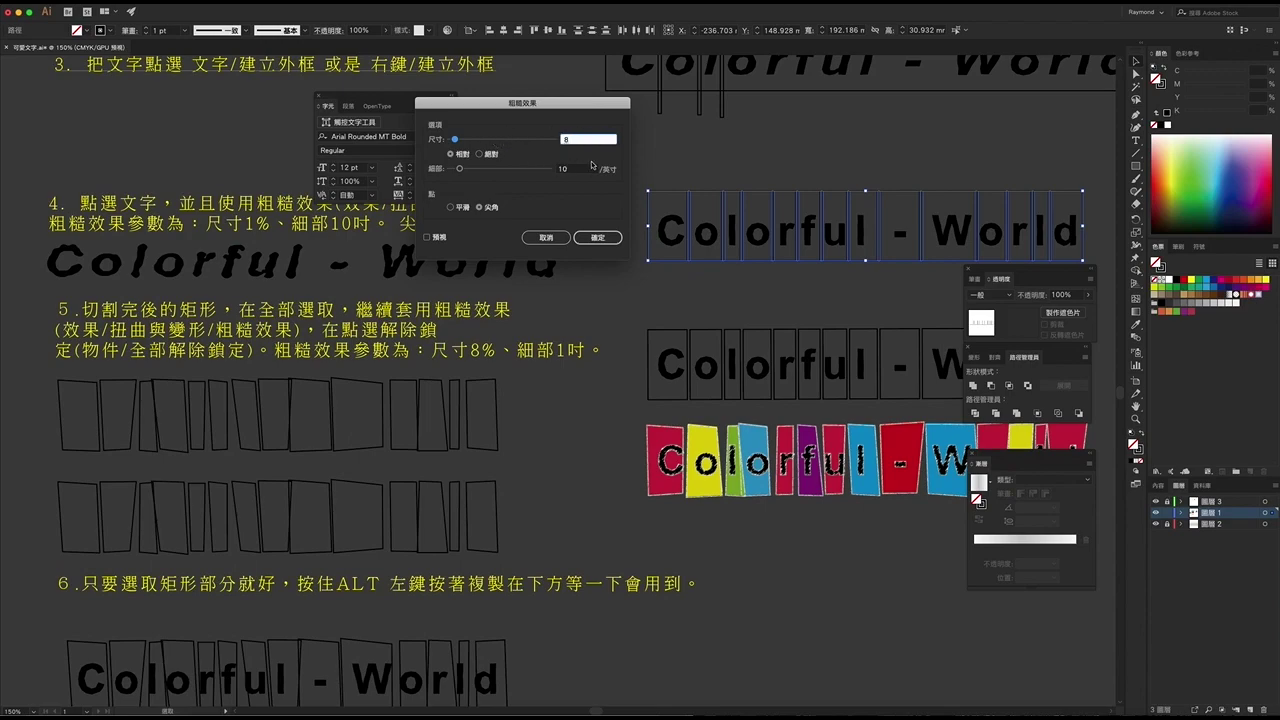
pyautogui.press('Tab')
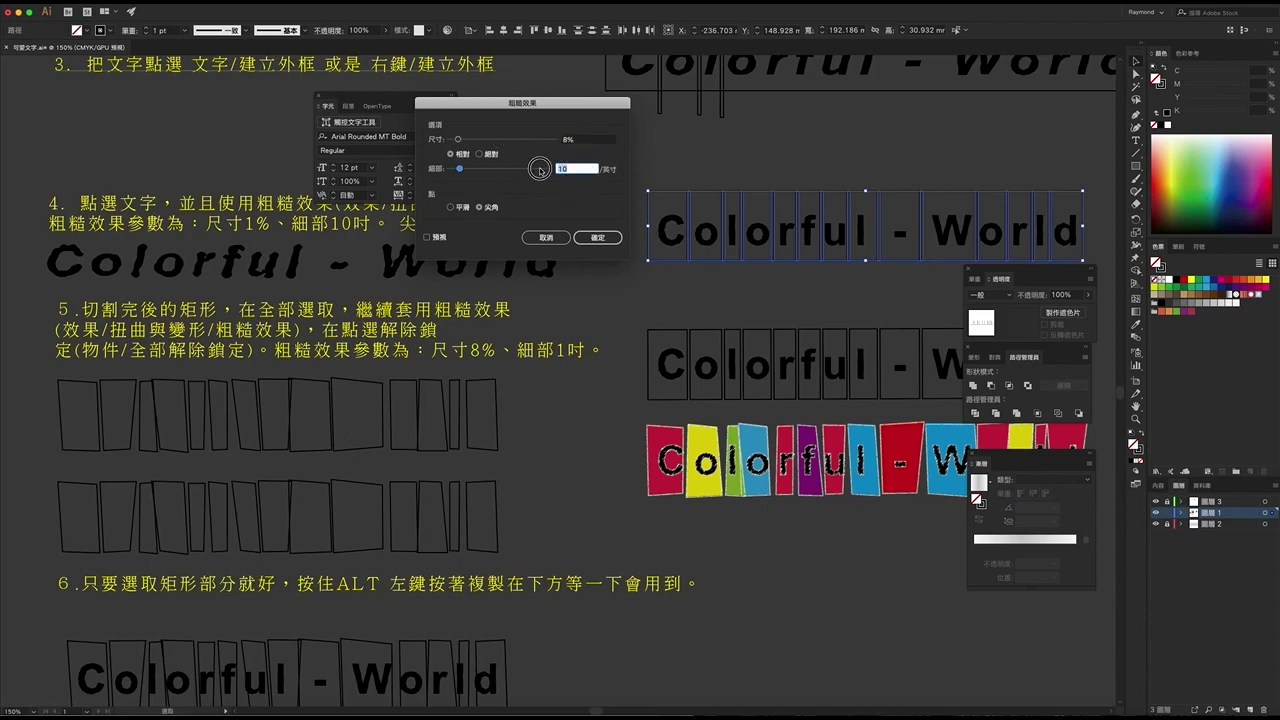
pyautogui.click(603, 239)
pyautogui.click(640, 298)
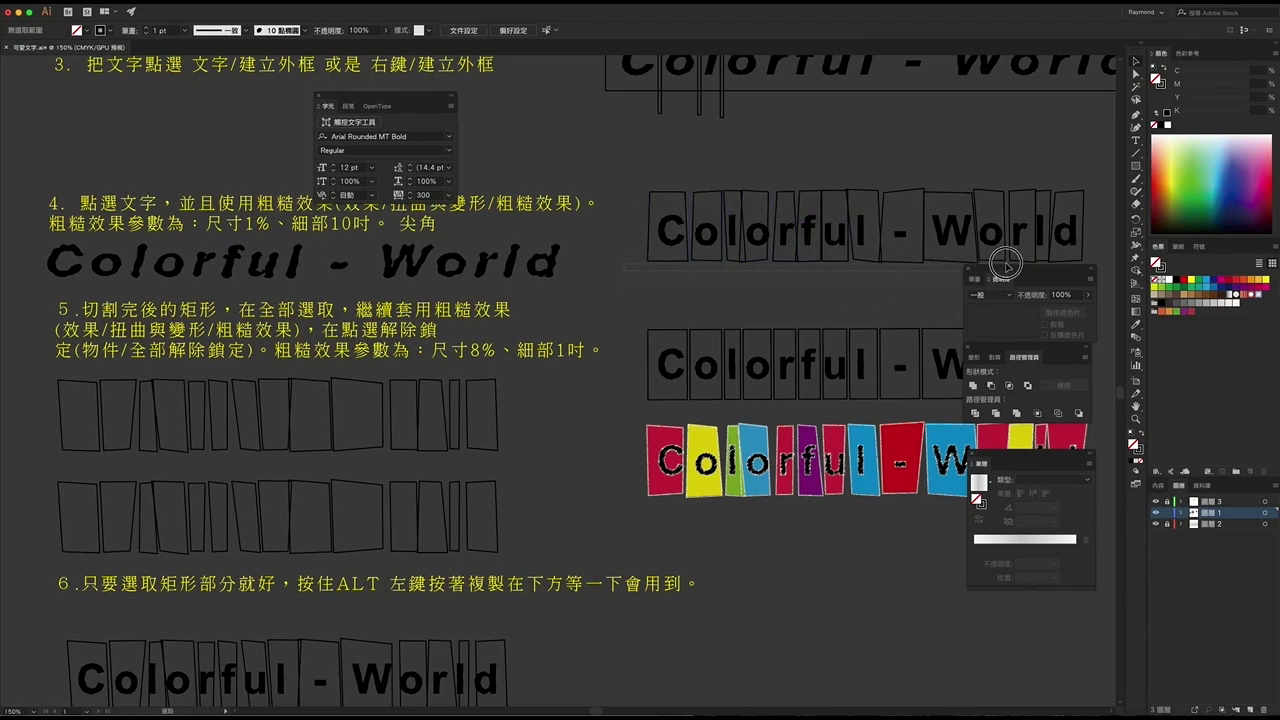
# Step: Copy the rough rectangles above the row and eyedropper crimson into the leftmost one
pyautogui.moveTo(1090, 250); pyautogui.dragTo(841, 278)
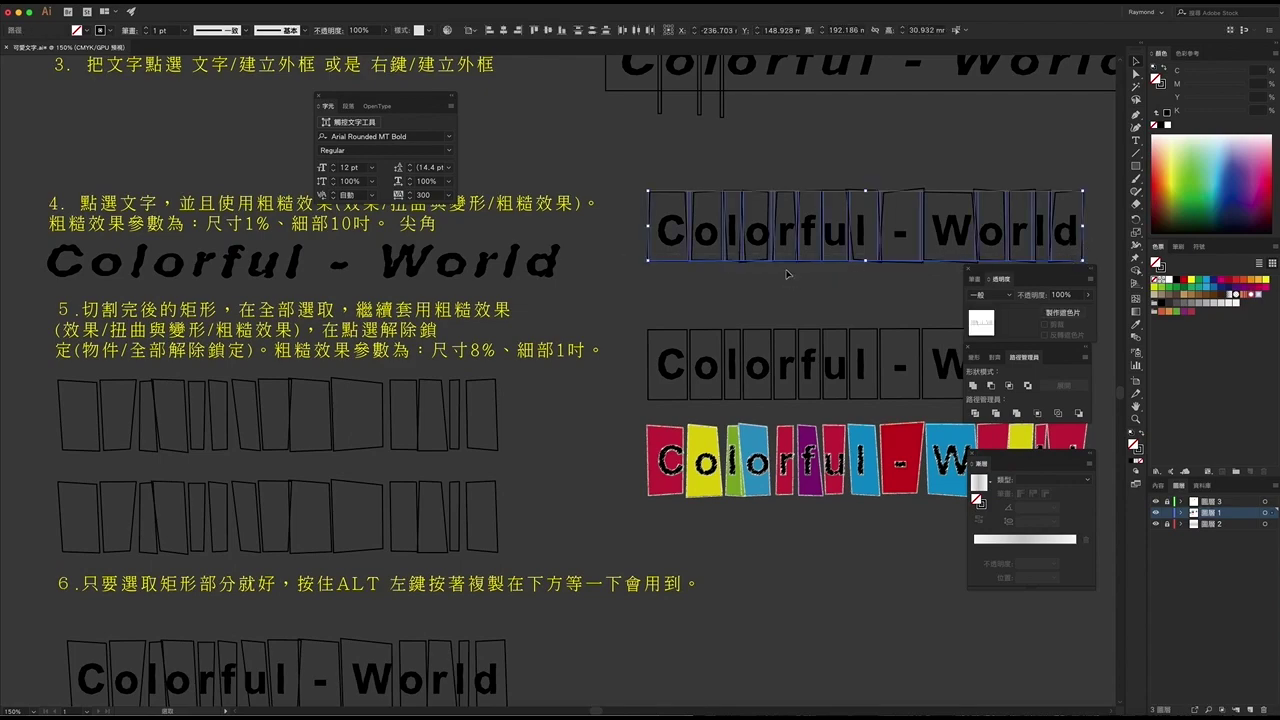
pyautogui.moveTo(743, 251); pyautogui.dragTo(722, 195)
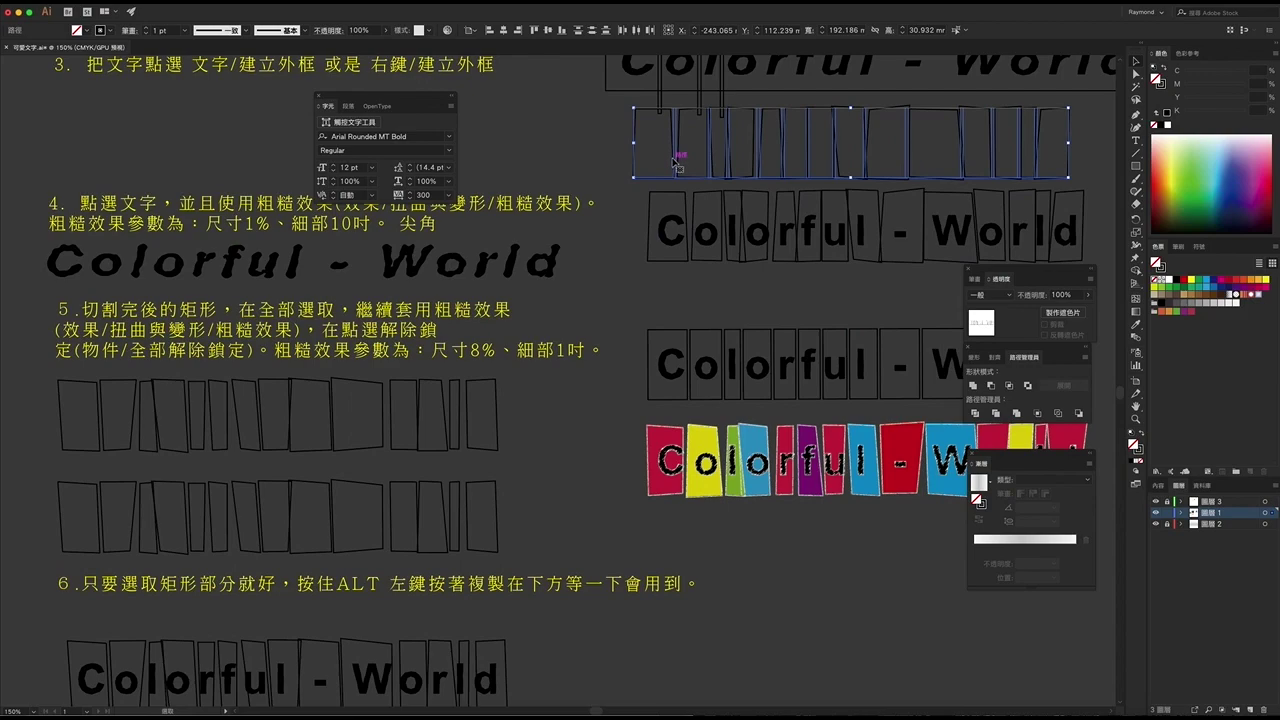
pyautogui.click(598, 154)
pyautogui.click(643, 162)
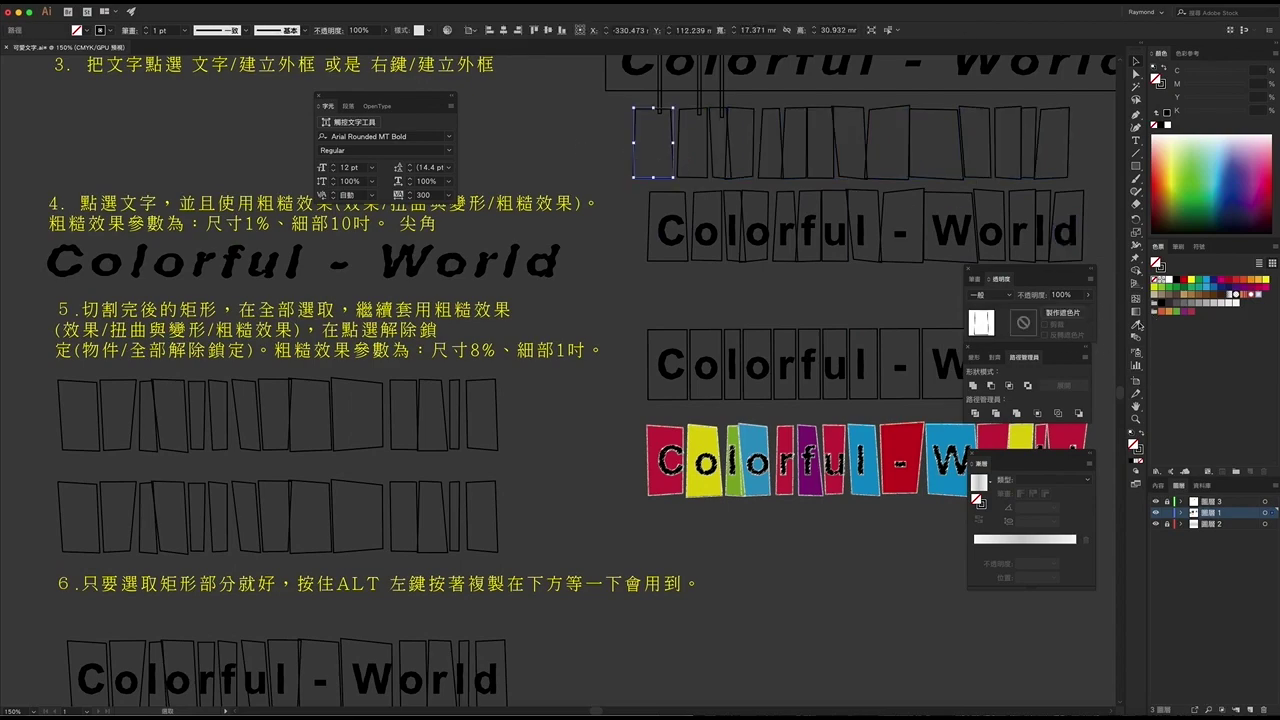
pyautogui.click(1138, 325)
pyautogui.click(667, 432)
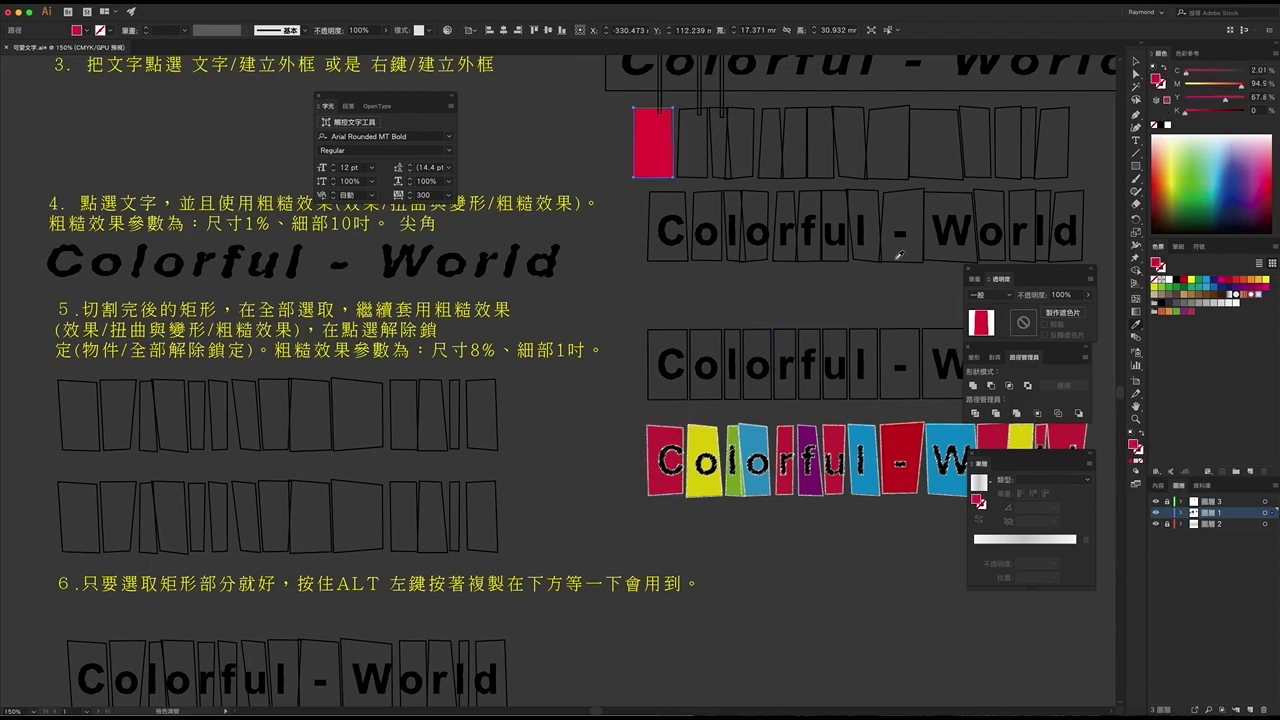
pyautogui.click(1134, 62)
pyautogui.click(600, 512)
pyautogui.scroll(-3, 656, 415)
pyautogui.scroll(-2, 656, 415)
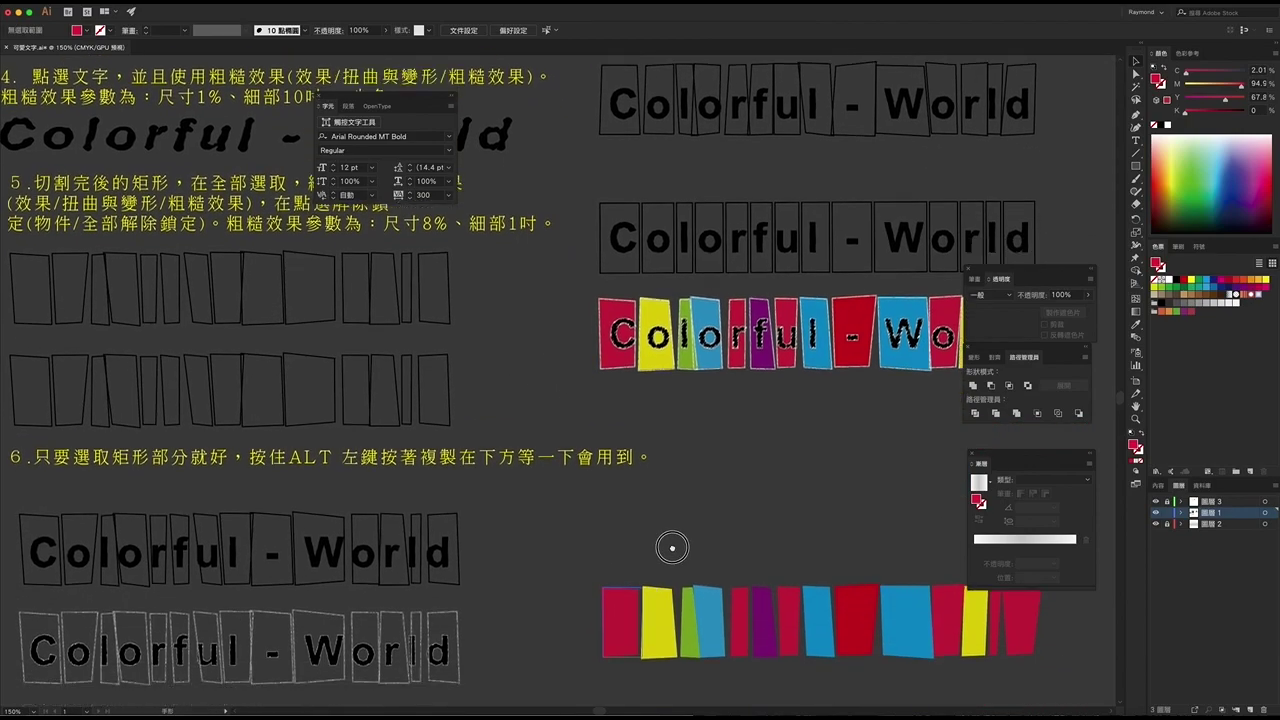
pyautogui.scroll(-3, 668, 543)
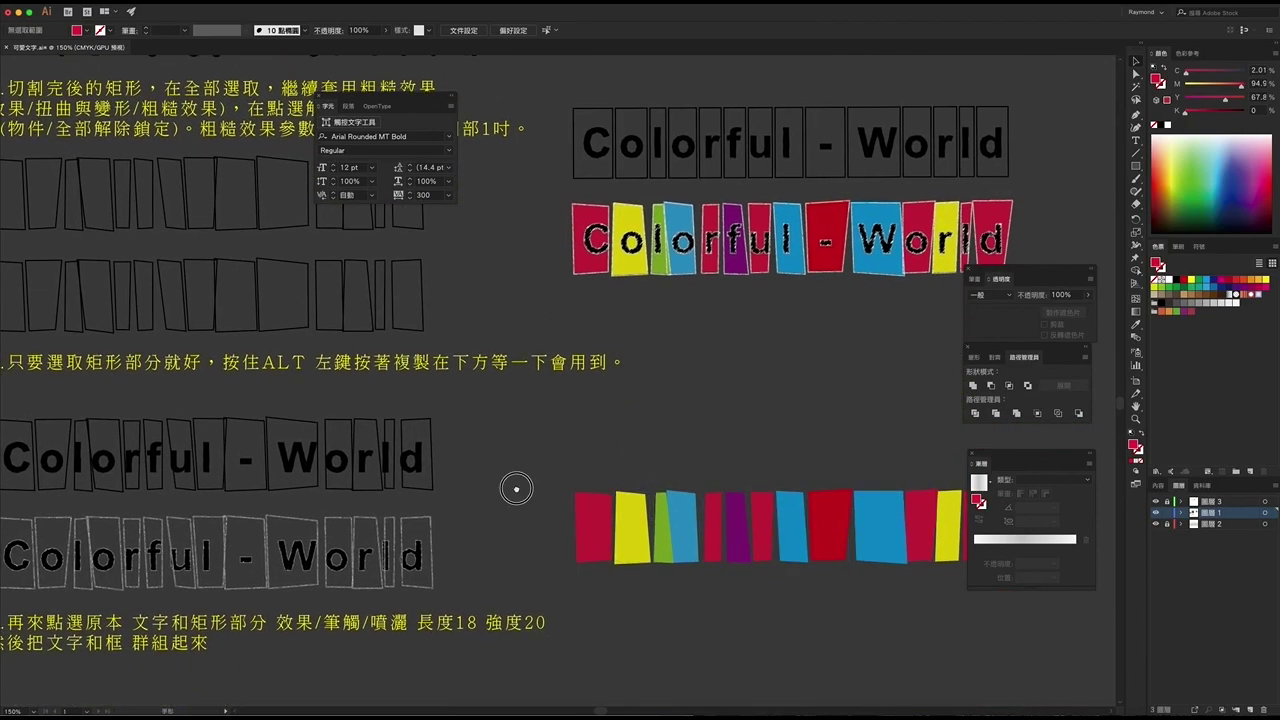
pyautogui.hscroll(-5, 600, 490)
pyautogui.scroll(-1, 675, 495)
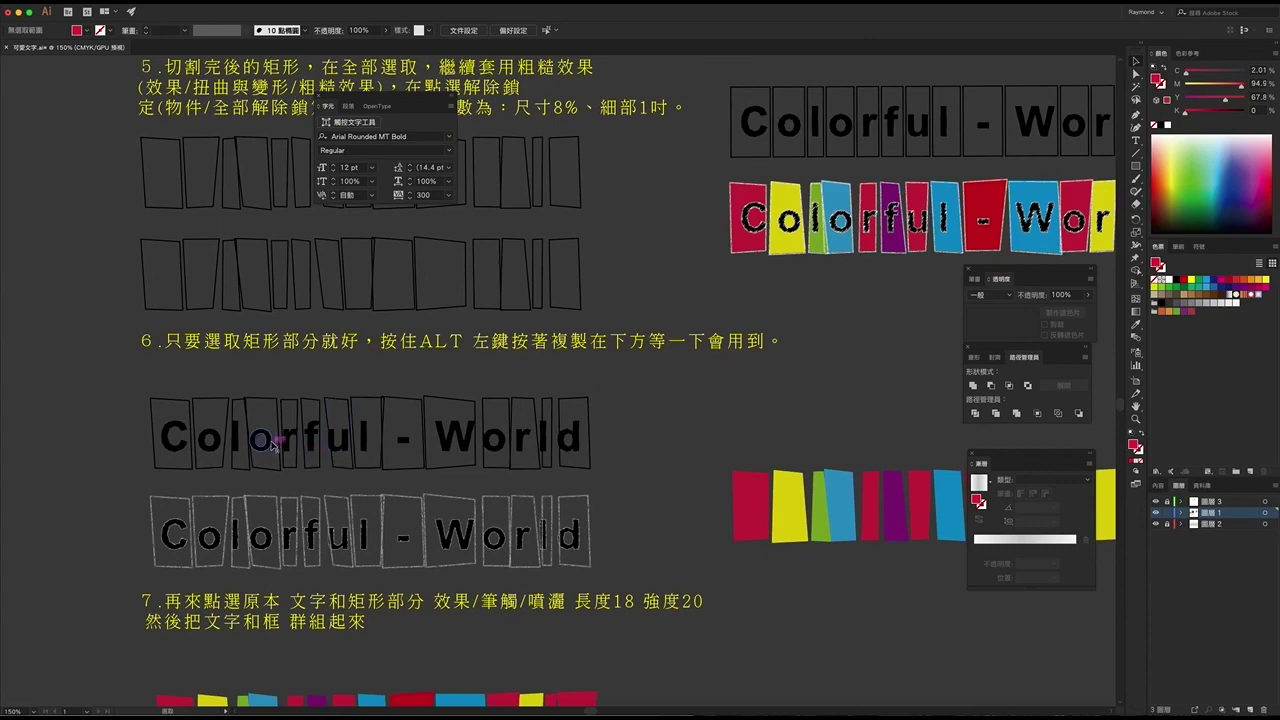
pyautogui.scroll(2, 321, 428)
pyautogui.hscroll(1, 321, 428)
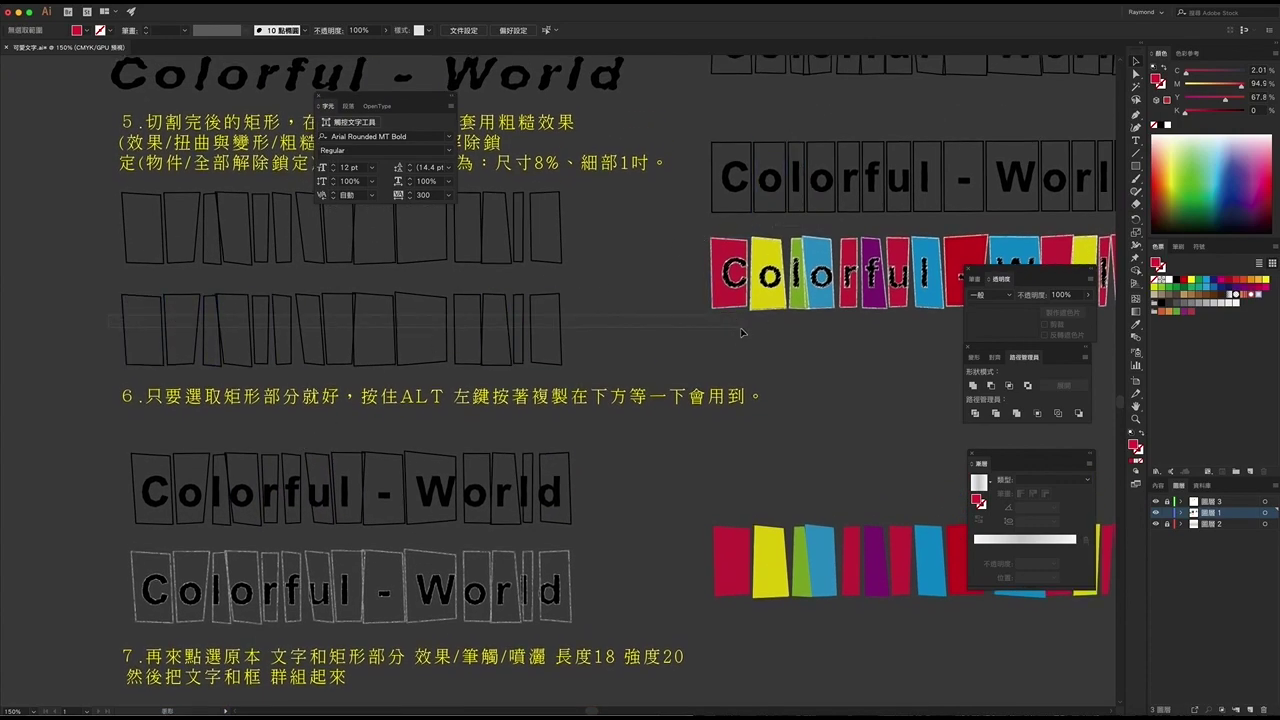
pyautogui.click(545, 330)
pyautogui.click(622, 342)
pyautogui.scroll(-3, 586, 491)
pyautogui.hscroll(-1, 586, 491)
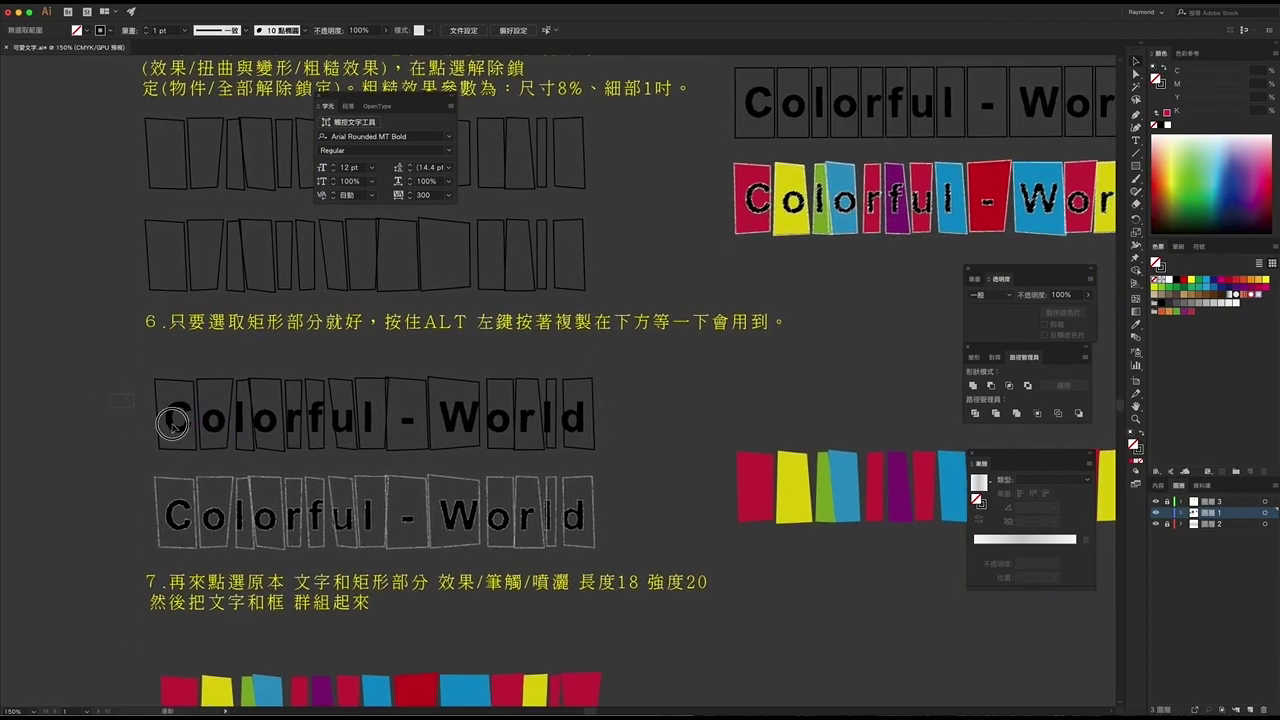
pyautogui.click(450, 422)
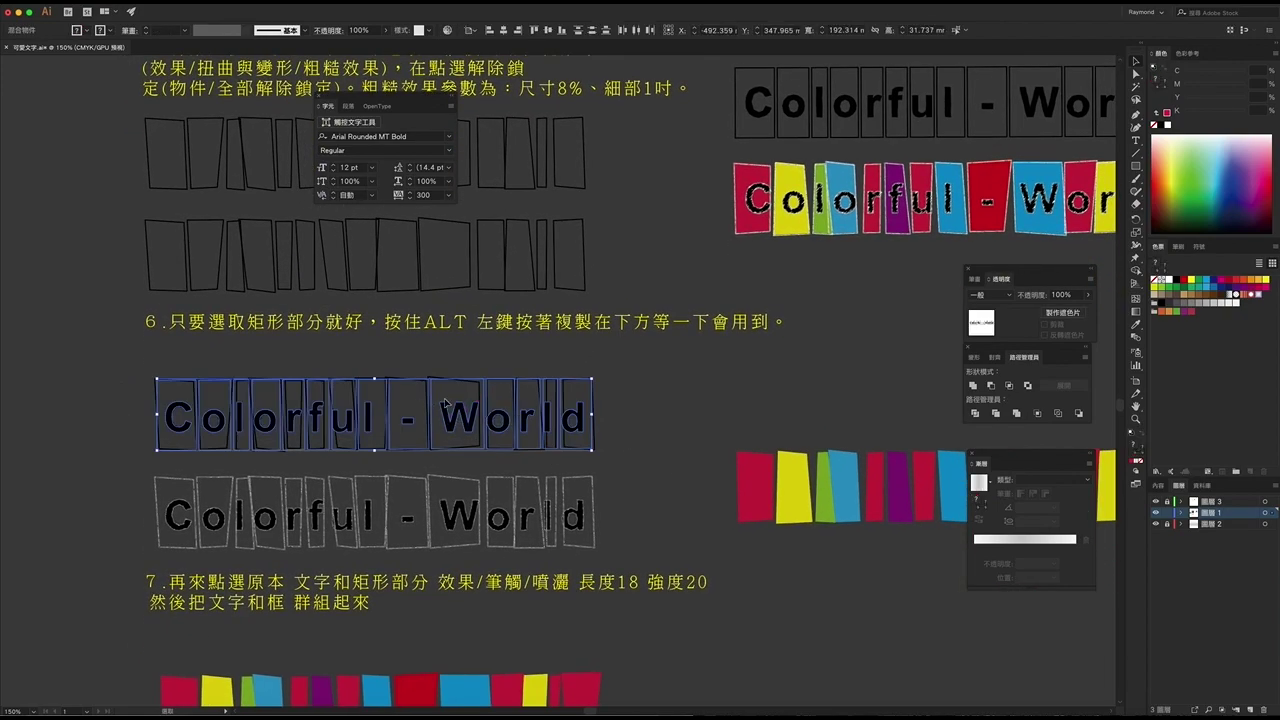
# Step: Apply Sprayed Strokes with stroke length 18 and spray radius 20 to the boxed row
pyautogui.click(138, 392)
pyautogui.click(590, 420)
pyautogui.click(219, 5)
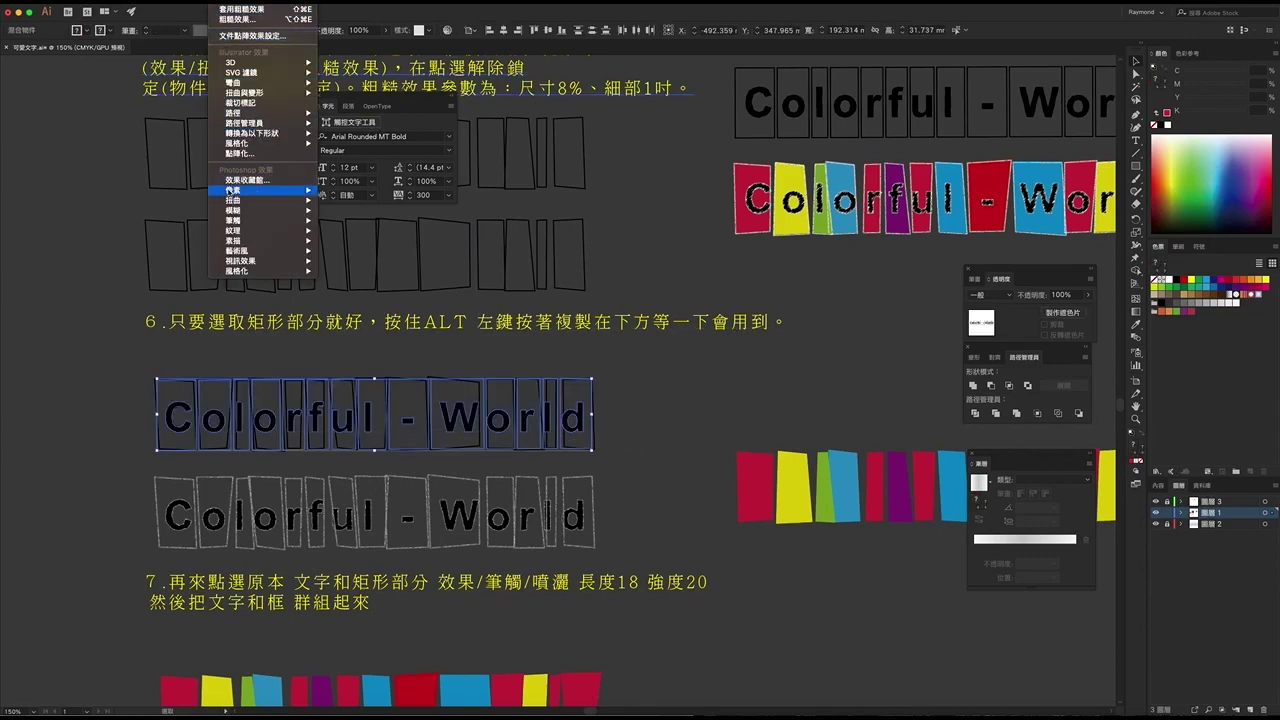
pyautogui.moveTo(258, 220)
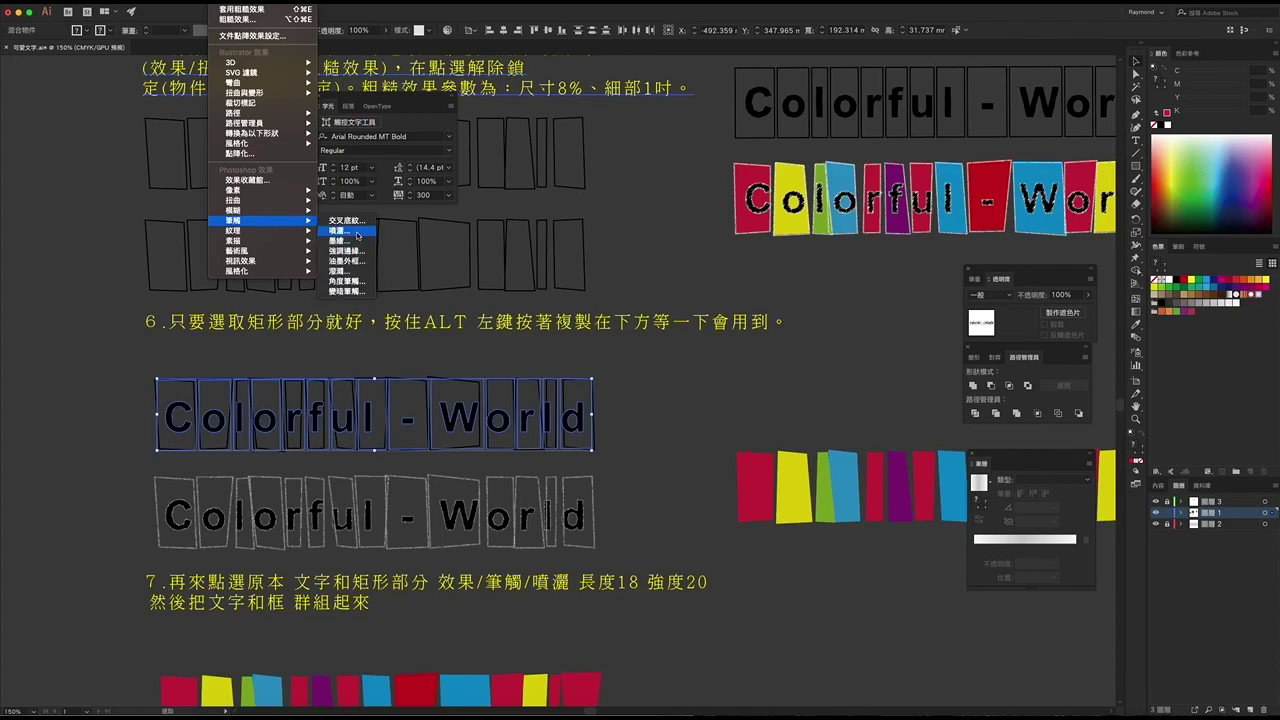
pyautogui.click(340, 231)
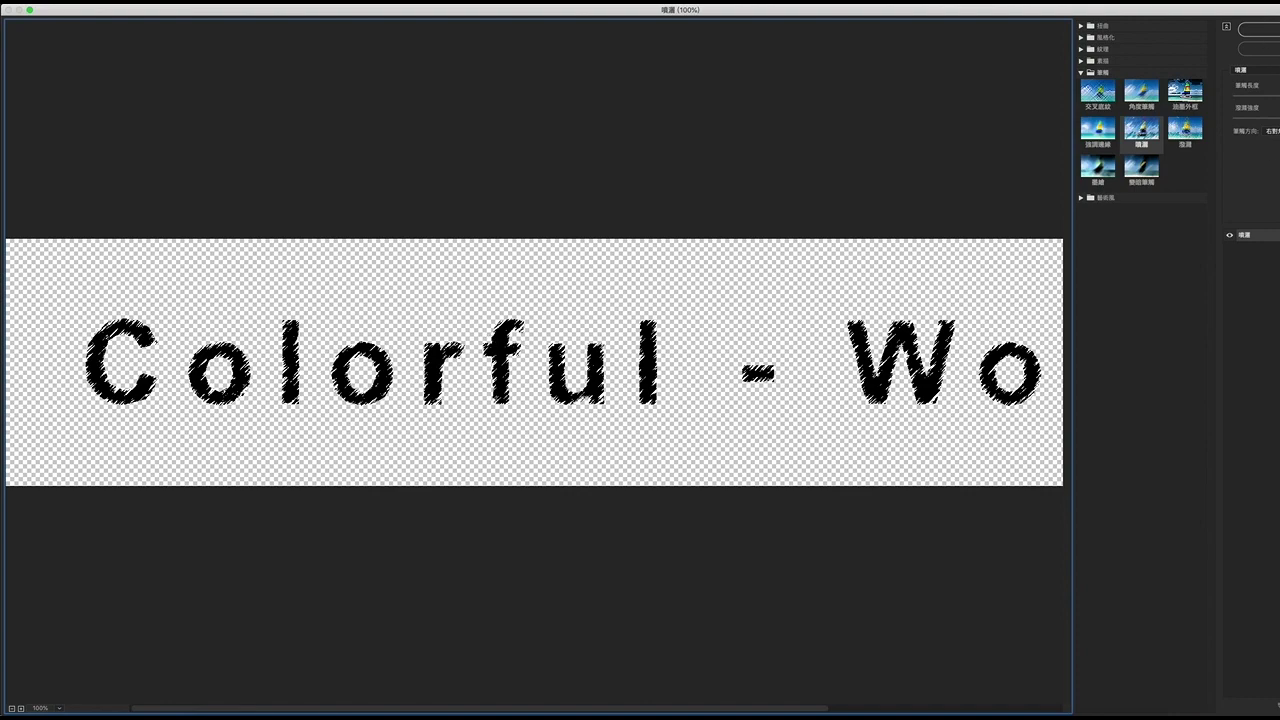
pyautogui.moveTo(1158, 12); pyautogui.dragTo(973, 12)
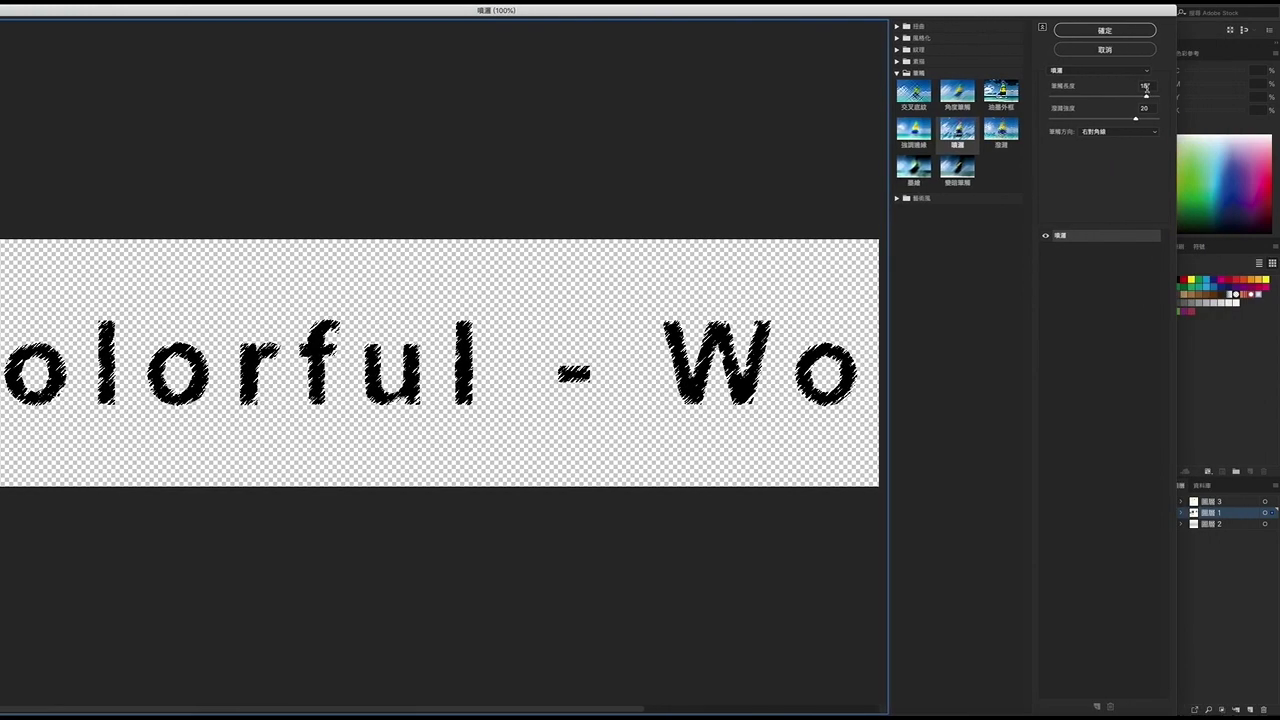
pyautogui.click(1107, 32)
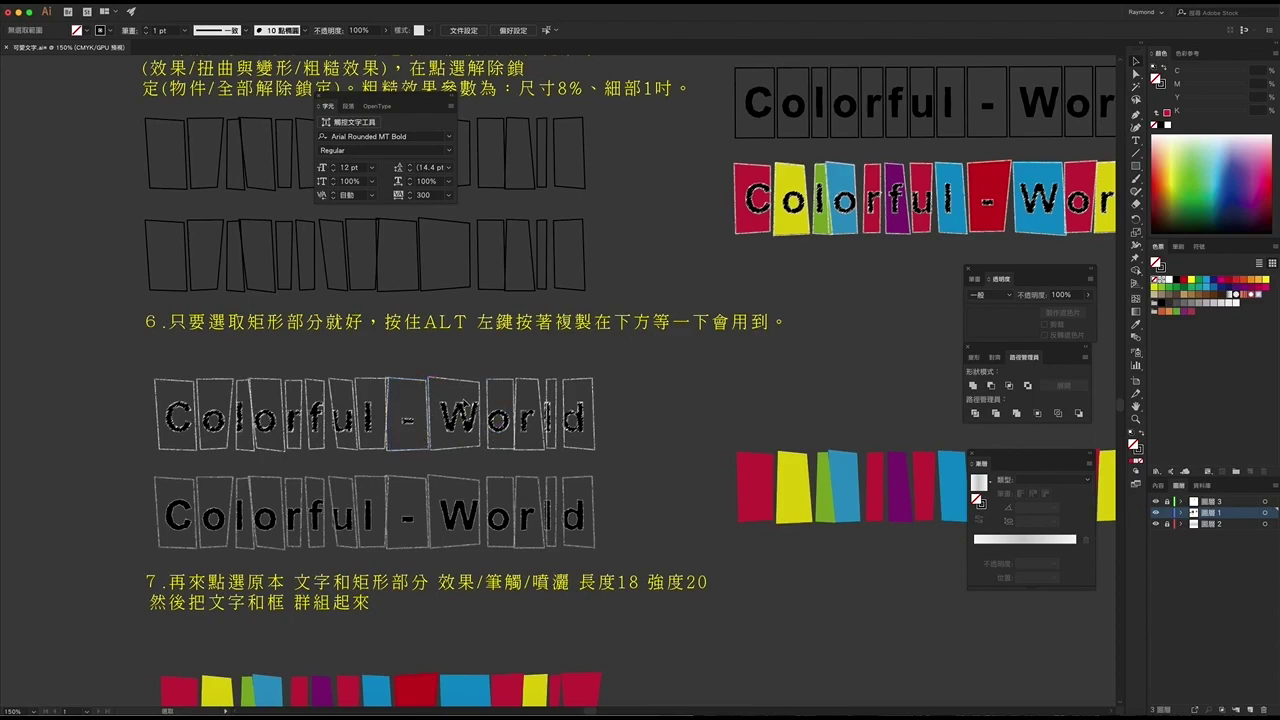
# Step: Send the coloured rectangle group behind the spattered Colorful - World lettering
pyautogui.scroll(2, 455, 400)
pyautogui.scroll(1, 455, 400)
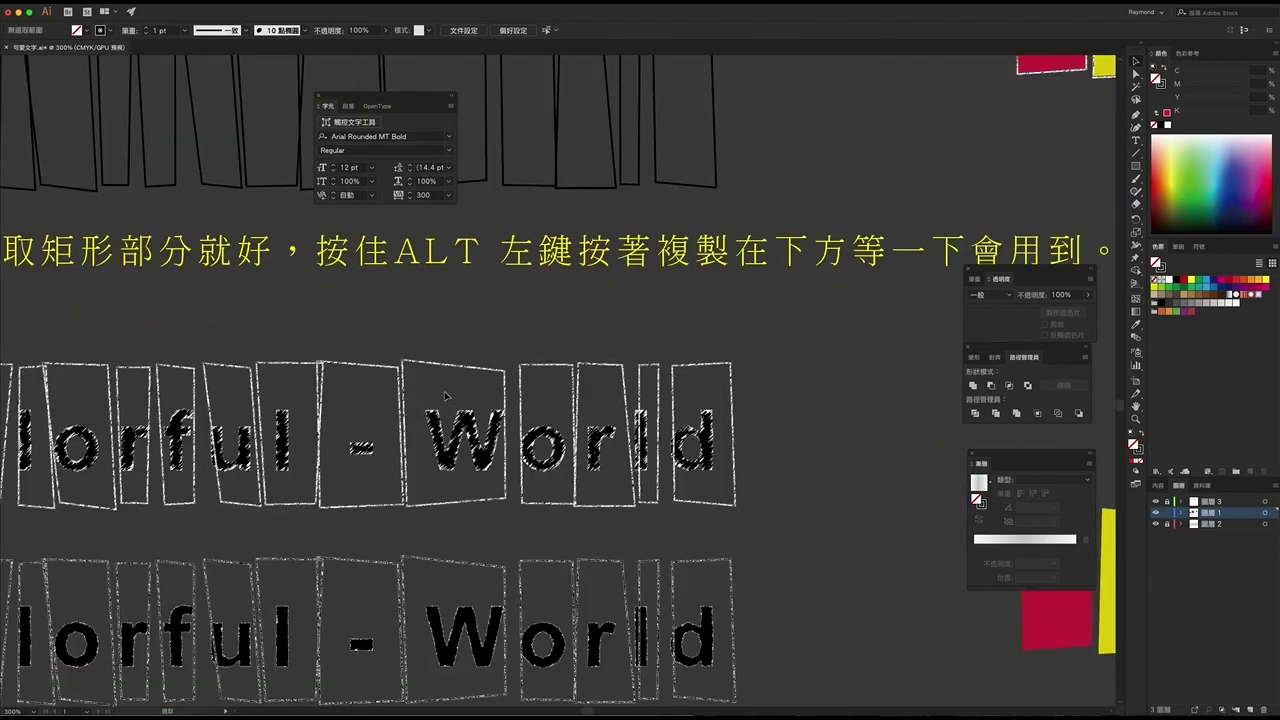
pyautogui.scroll(2, 455, 400)
pyautogui.scroll(-3, 344, 318)
pyautogui.scroll(-2, 393, 363)
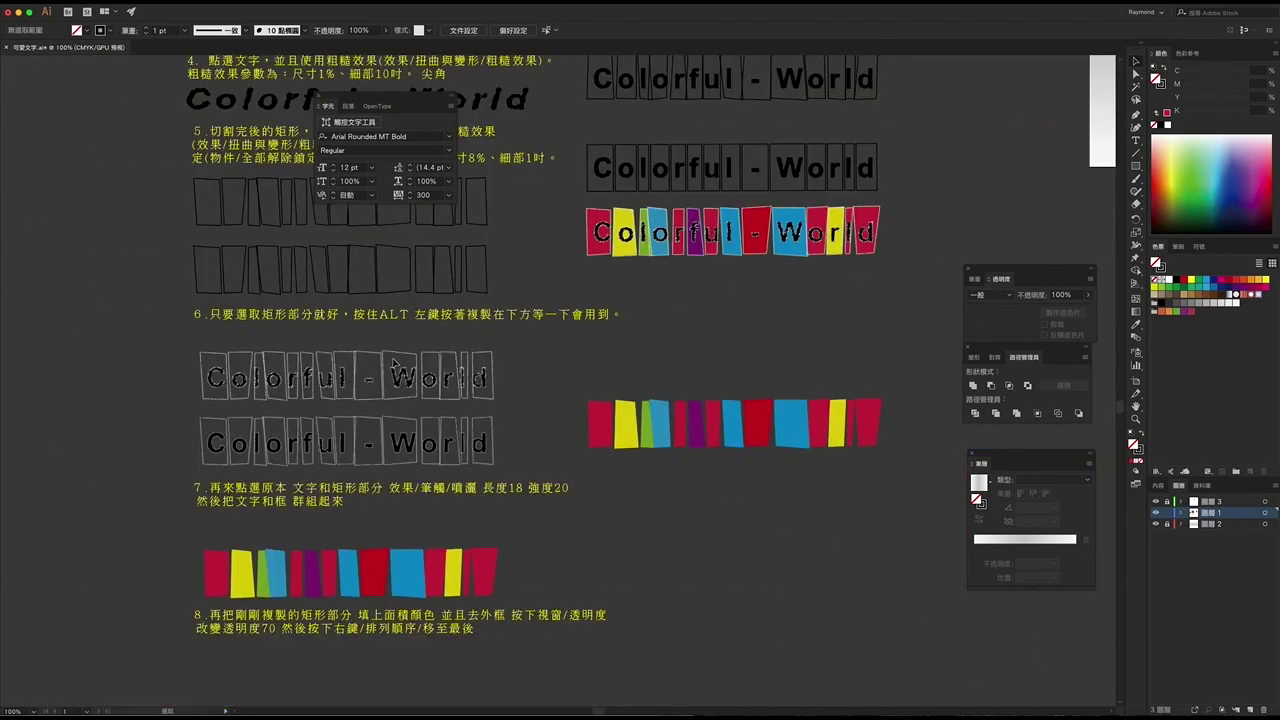
pyautogui.scroll(-1, 357, 548)
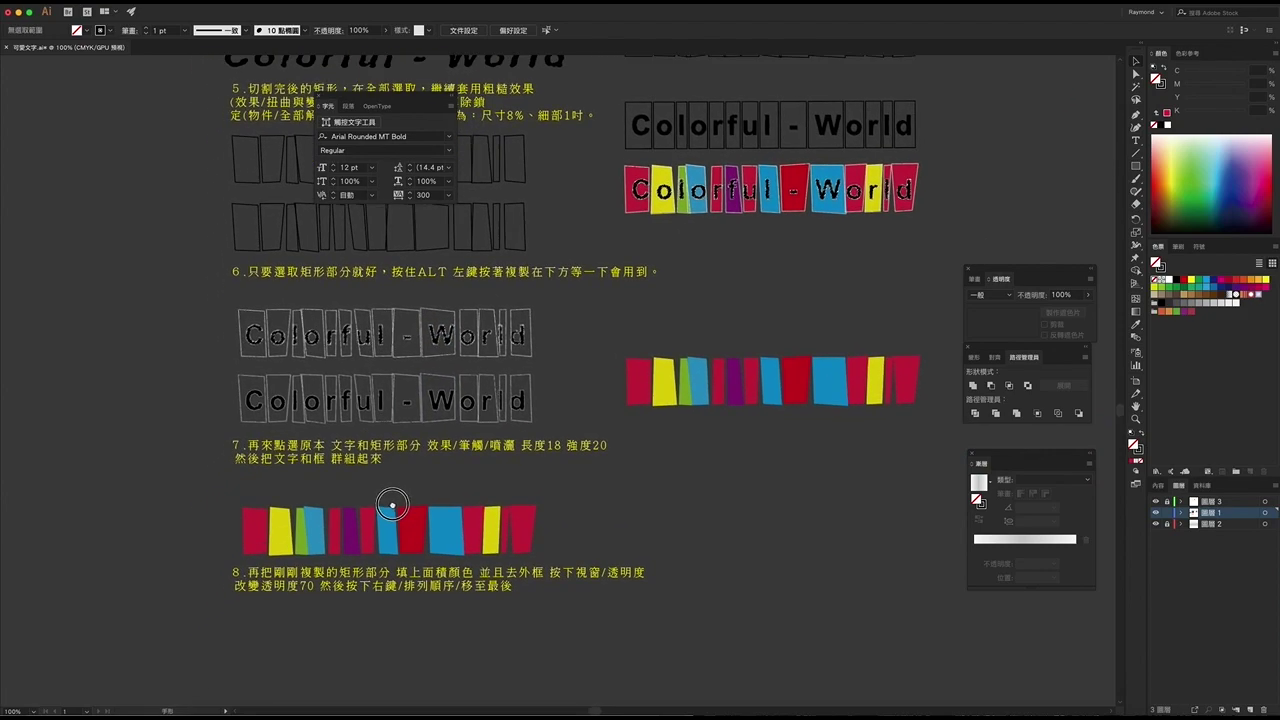
pyautogui.click(486, 535)
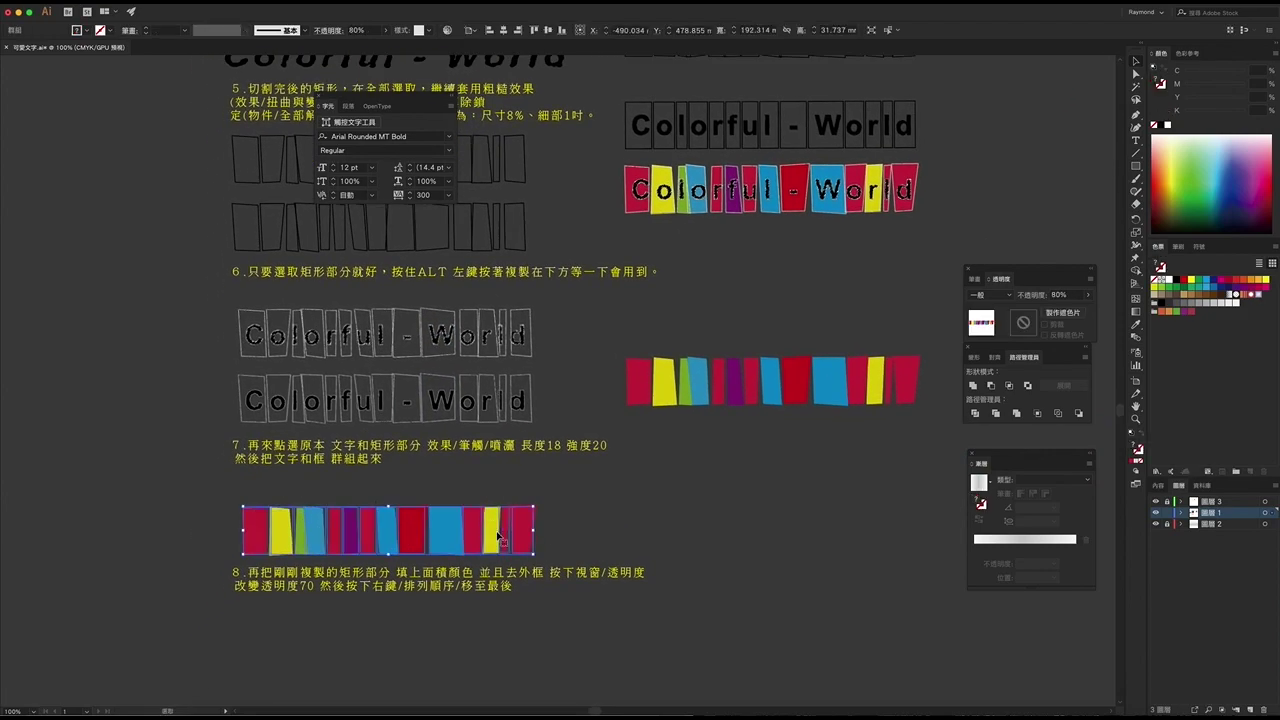
pyautogui.rightClick(457, 527)
pyautogui.moveTo(498, 640)
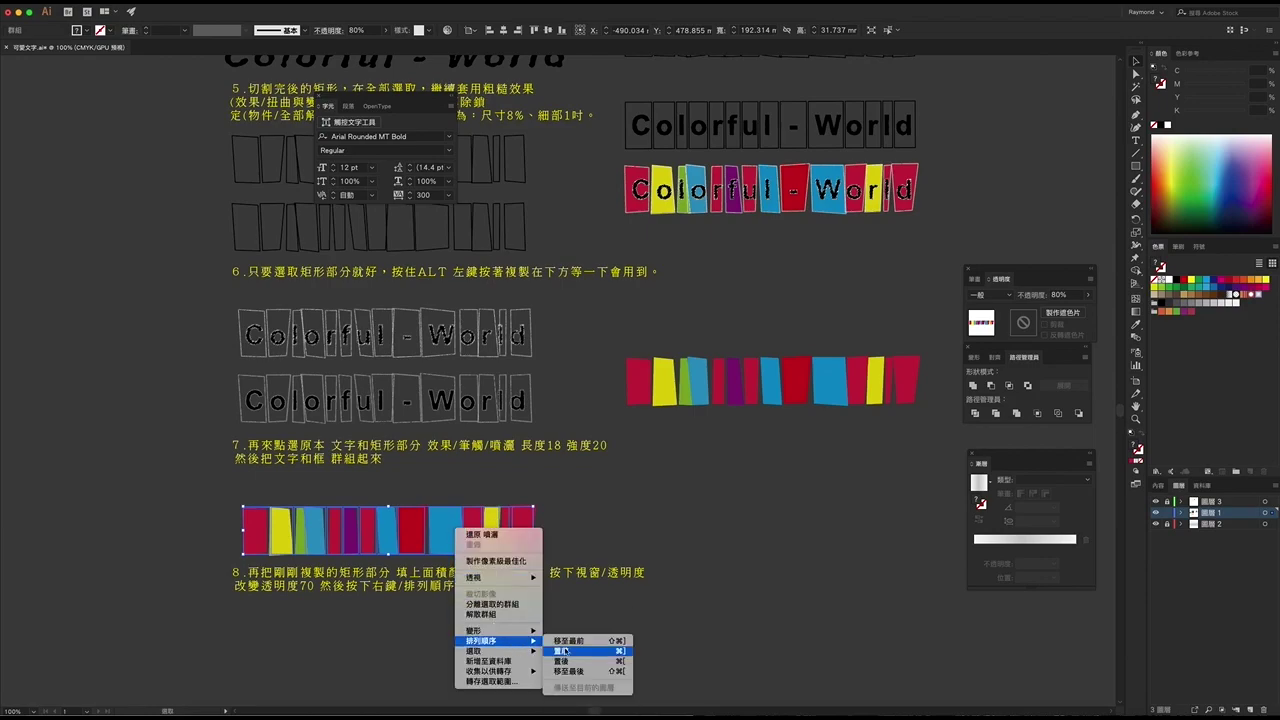
pyautogui.click(575, 671)
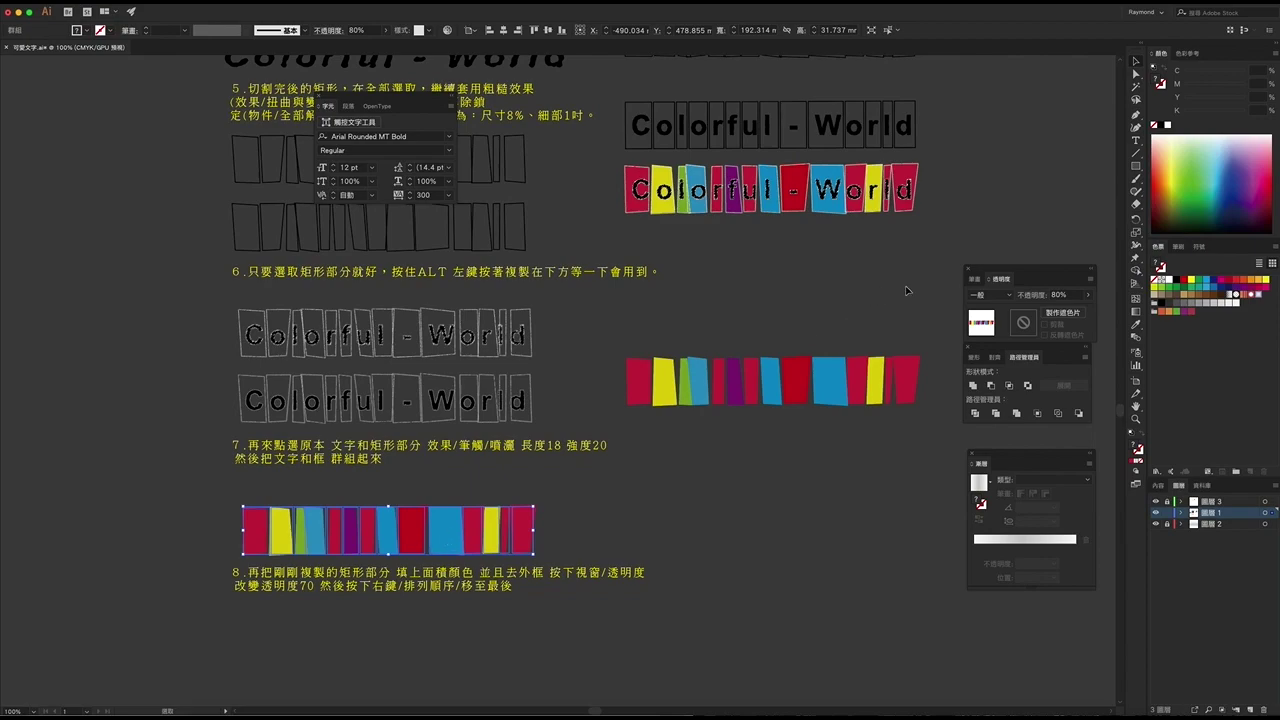
# Step: Adjust the rectangles' opacity, move them up under the lettering, and zoom out to 50%
pyautogui.click(1073, 299)
pyautogui.moveTo(526, 520); pyautogui.dragTo(522, 392)
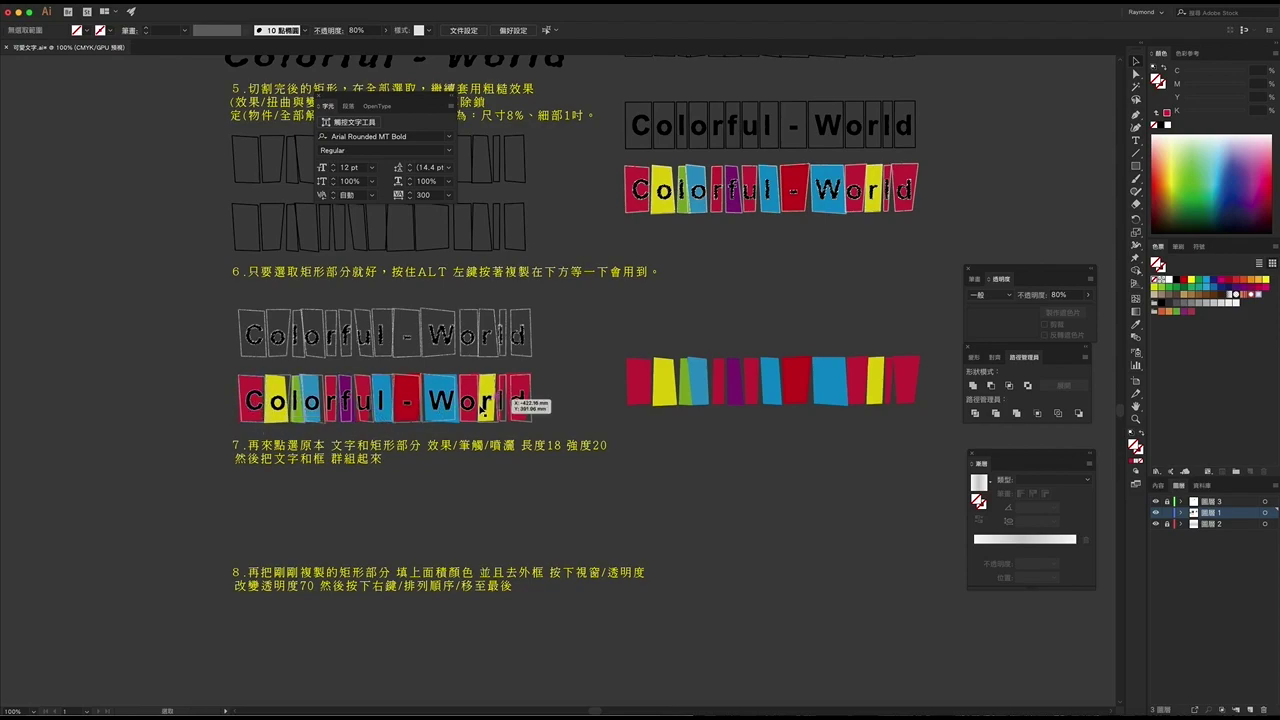
pyautogui.scroll(-3, 706, 462)
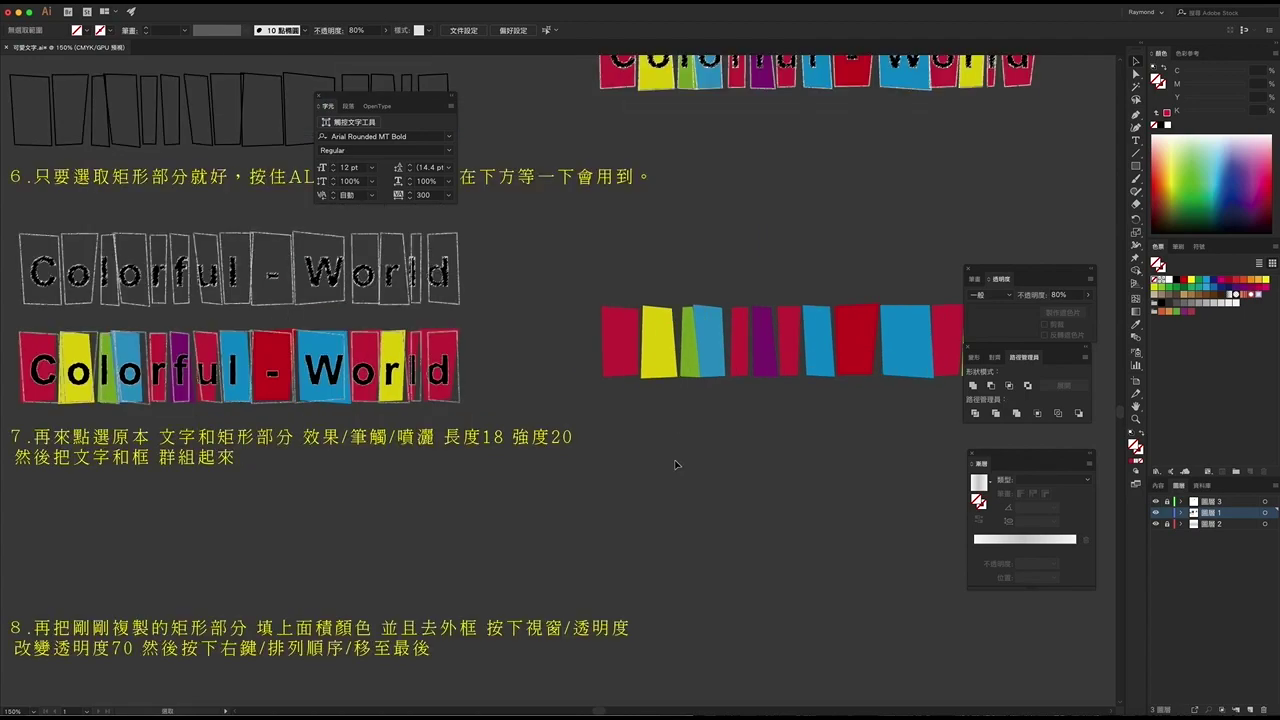
pyautogui.hotkey('ctrl', '-')
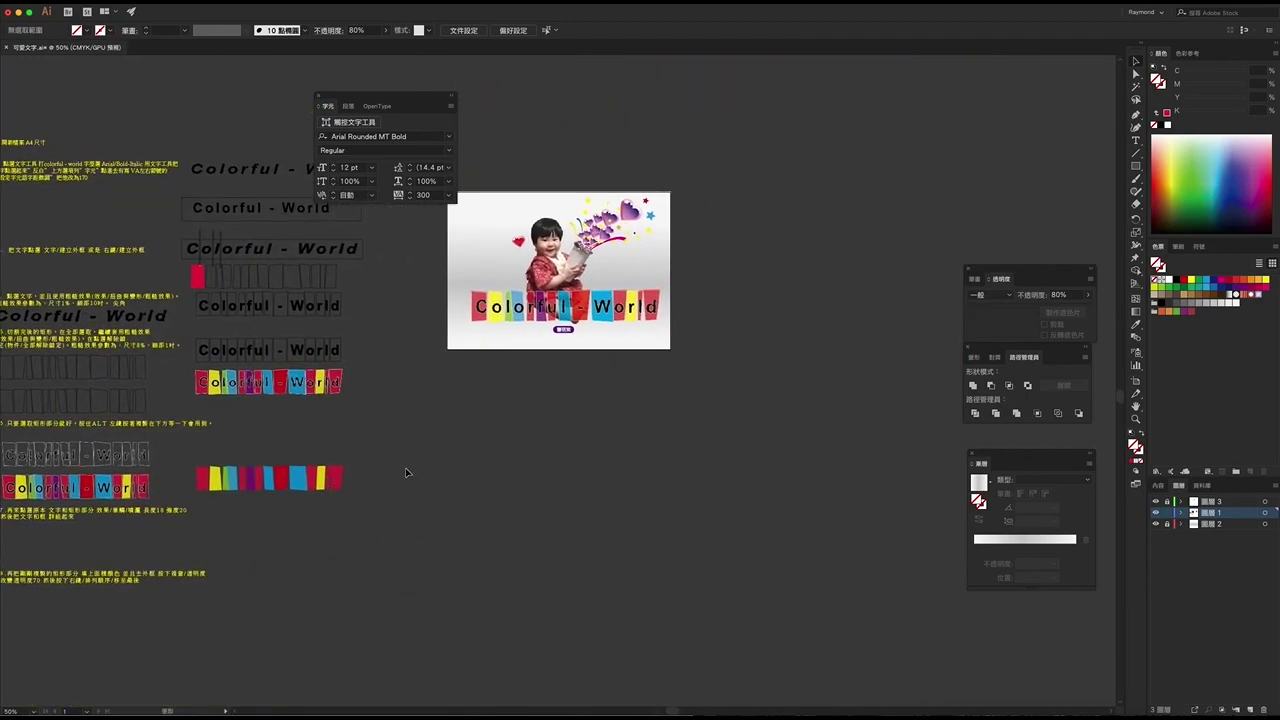
pyautogui.hotkey('ctrl', '+')
pyautogui.hotkey('ctrl', '+')
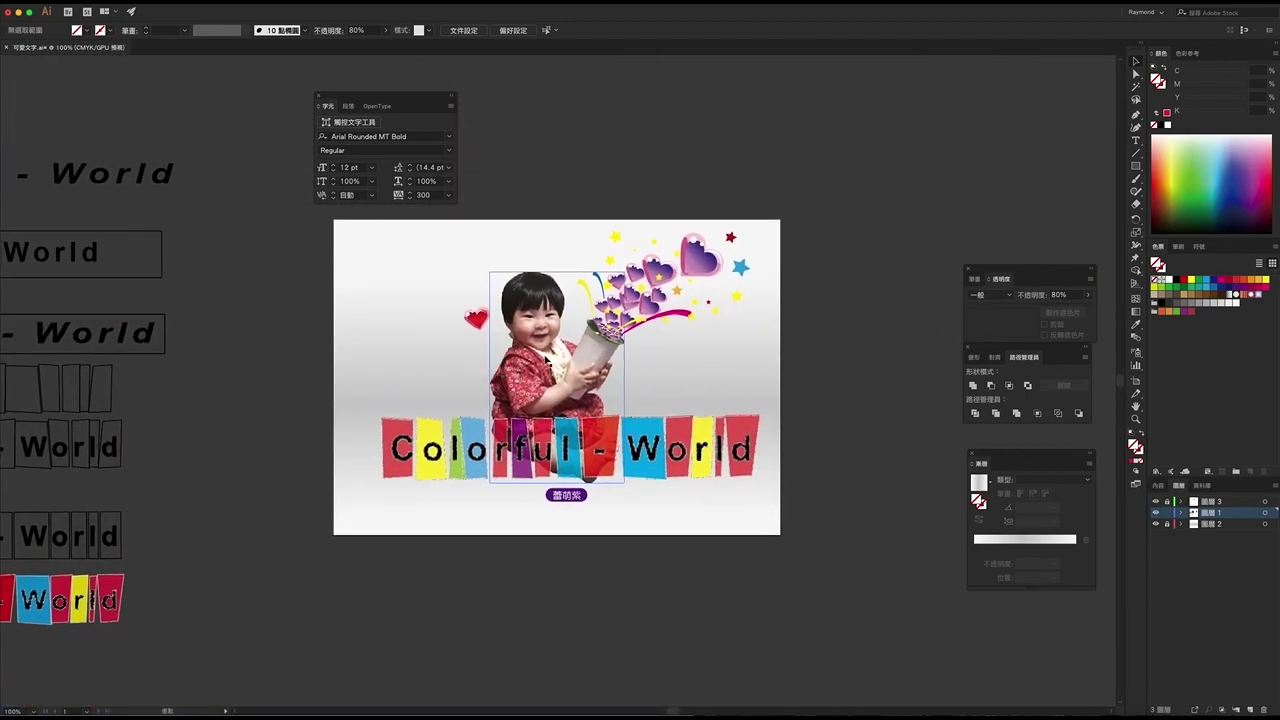
pyautogui.hotkey('ctrl', '+')
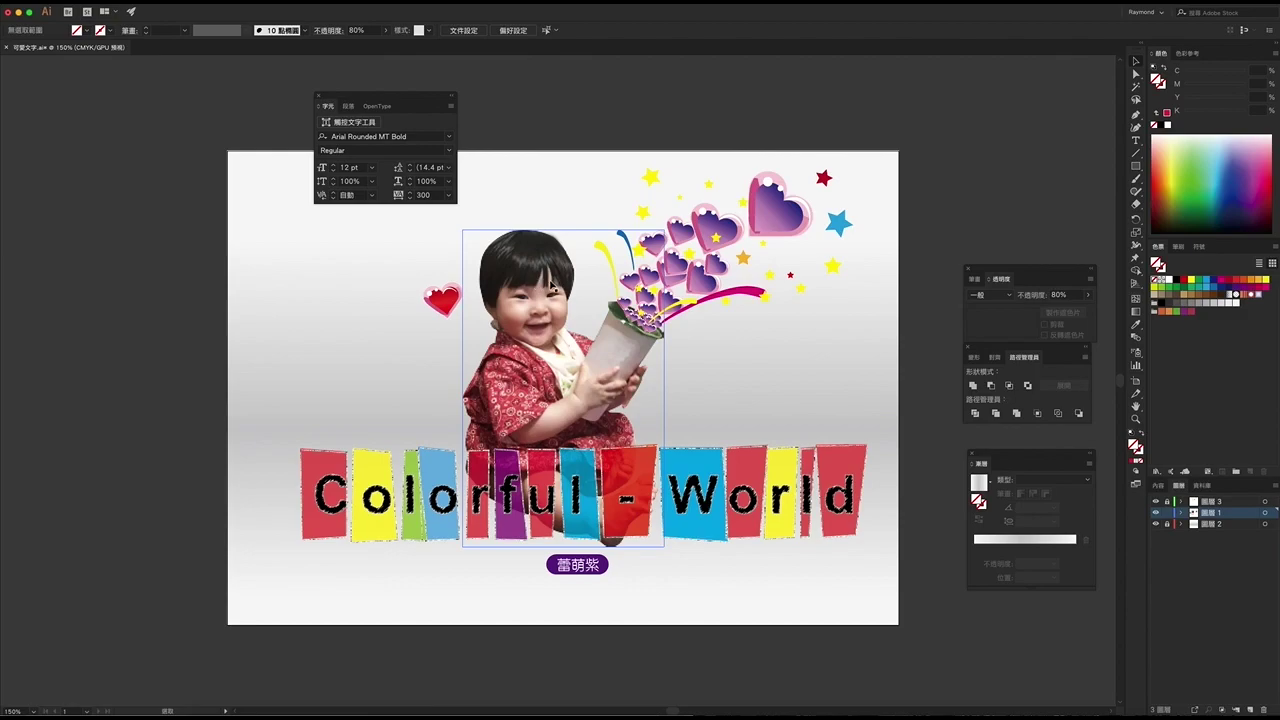
pyautogui.click(172, 102)
pyautogui.click(91, 8)
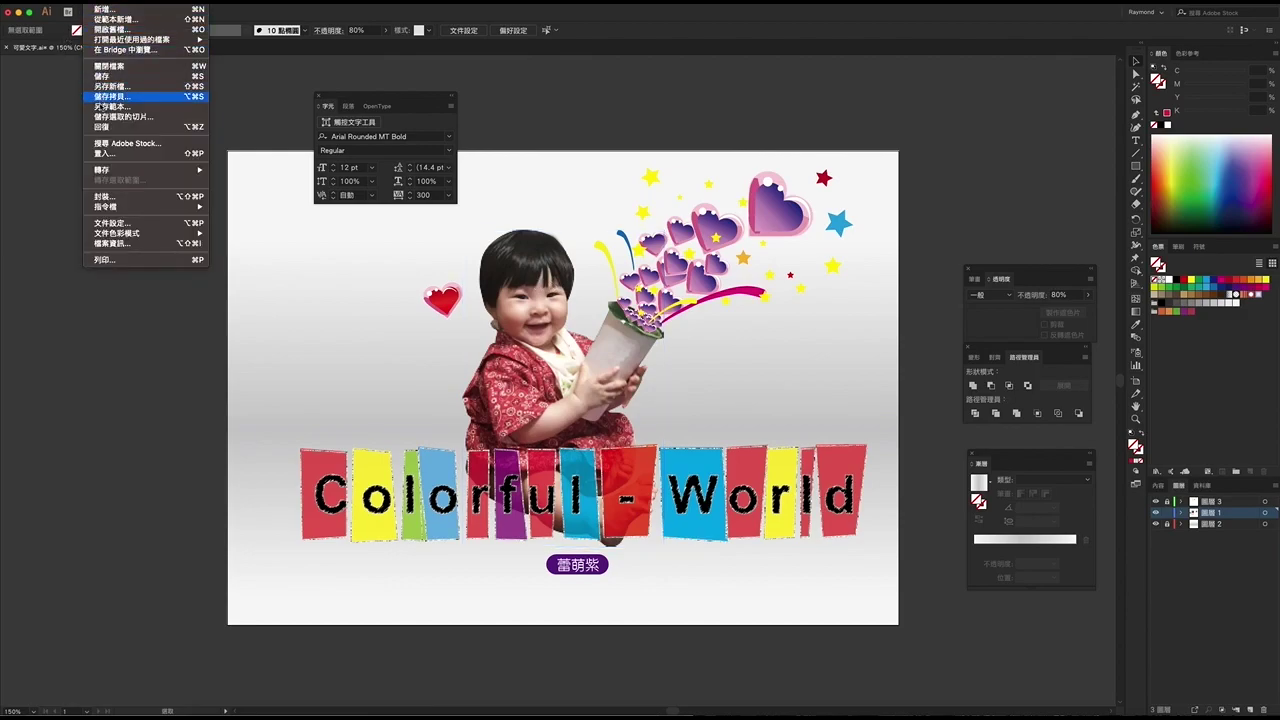
pyautogui.click(108, 154)
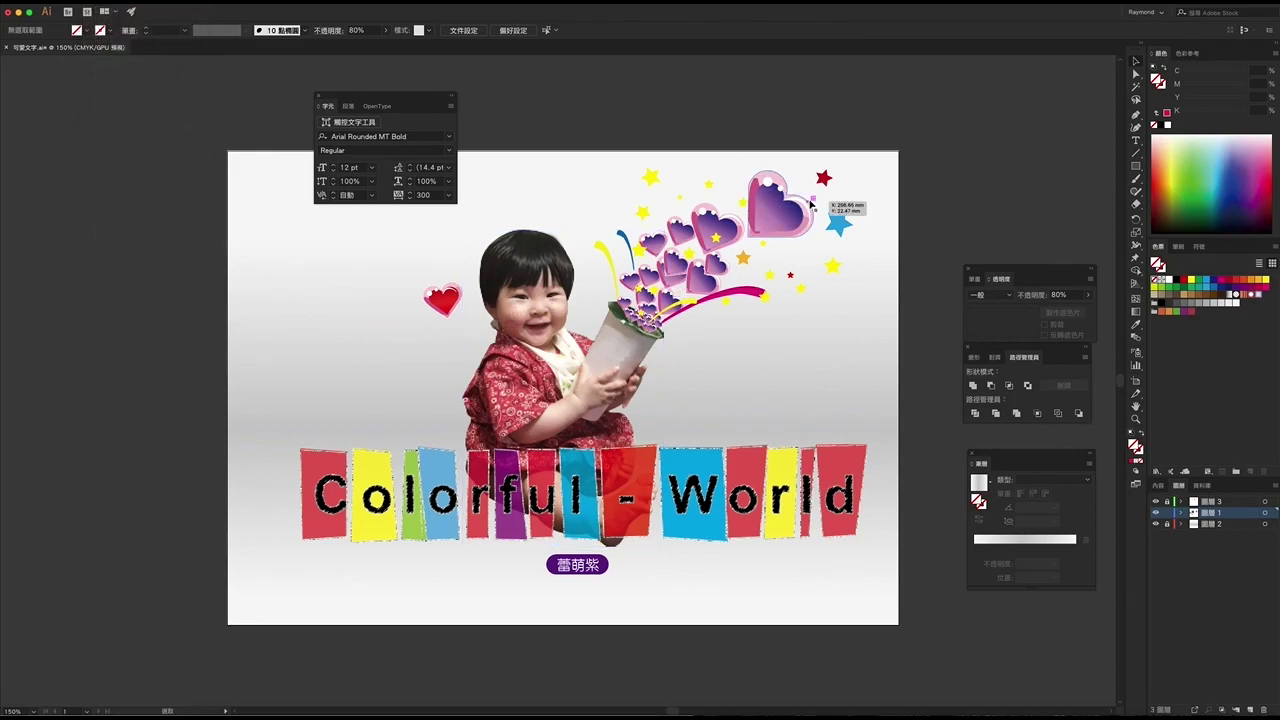
# Step: Copy the small red heart onto the pasteboard left of the artboard
pyautogui.click(445, 306)
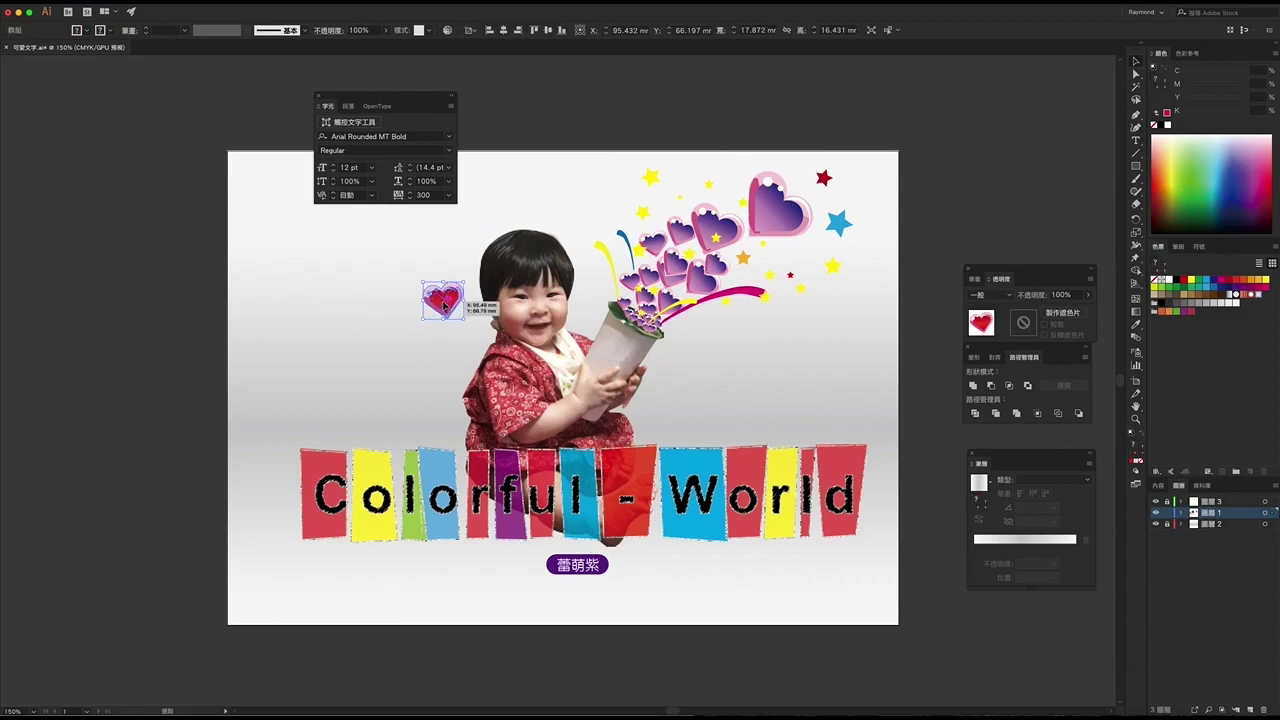
pyautogui.moveTo(444, 304); pyautogui.dragTo(176, 316)
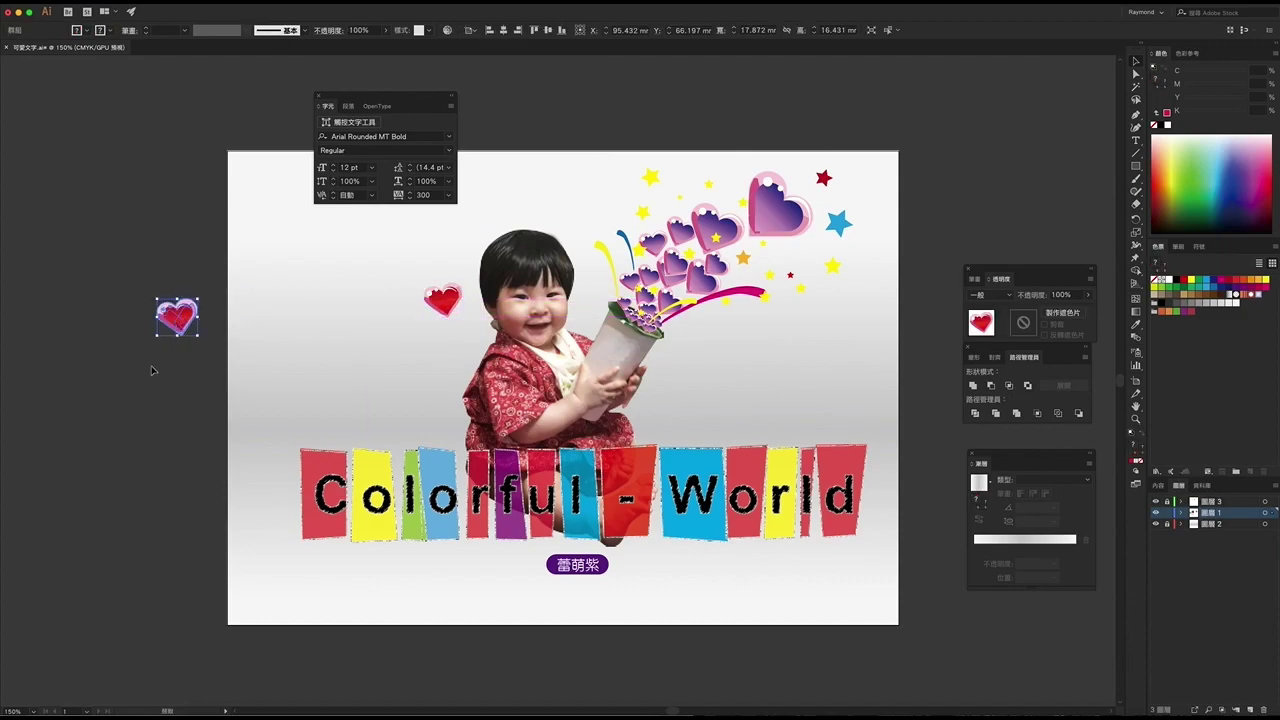
pyautogui.scroll(5, 160, 323)
pyautogui.scroll(-2, 160, 323)
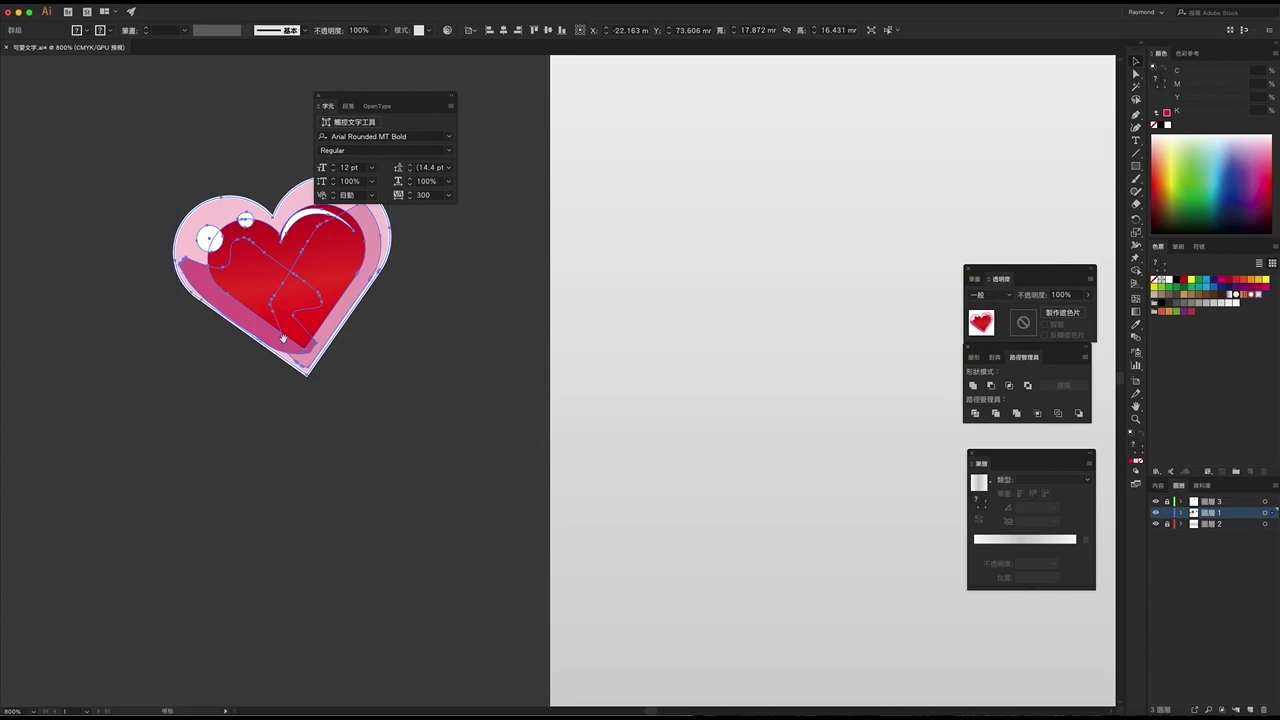
pyautogui.hotkey('ctrl', 'shift', 'a')
pyautogui.click(313, 358)
pyautogui.rightClick(314, 358)
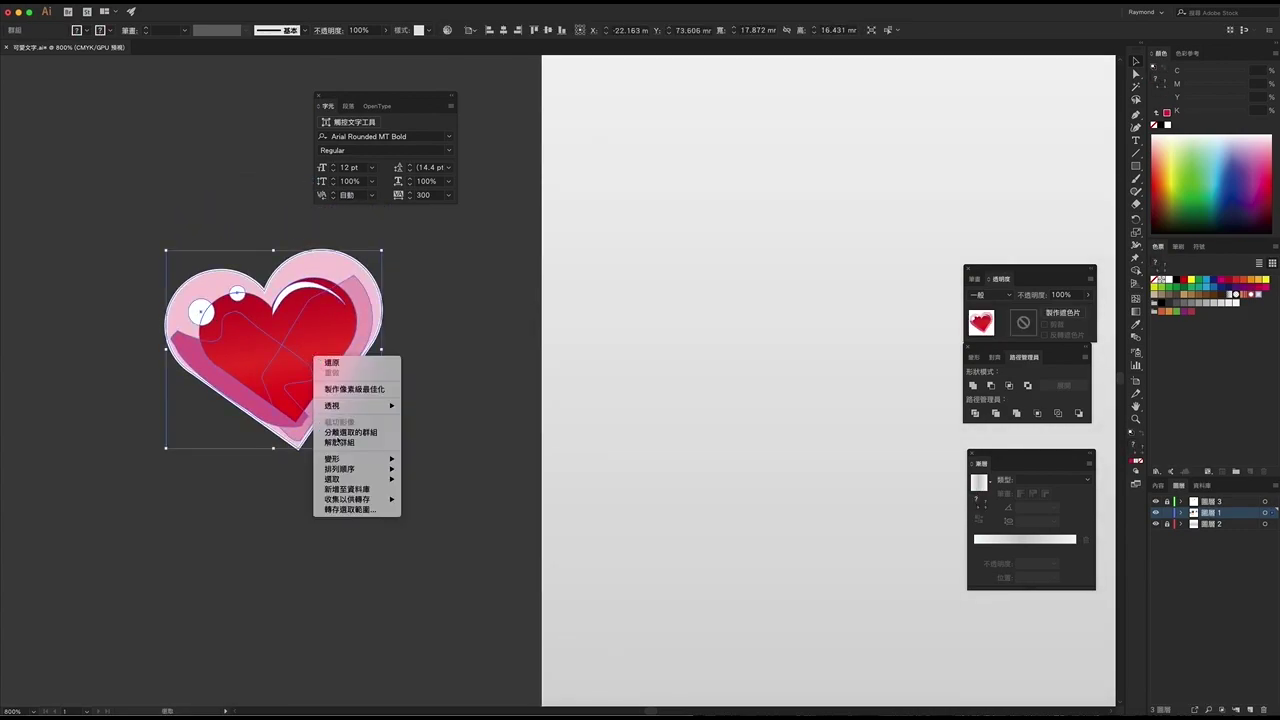
pyautogui.click(331, 368)
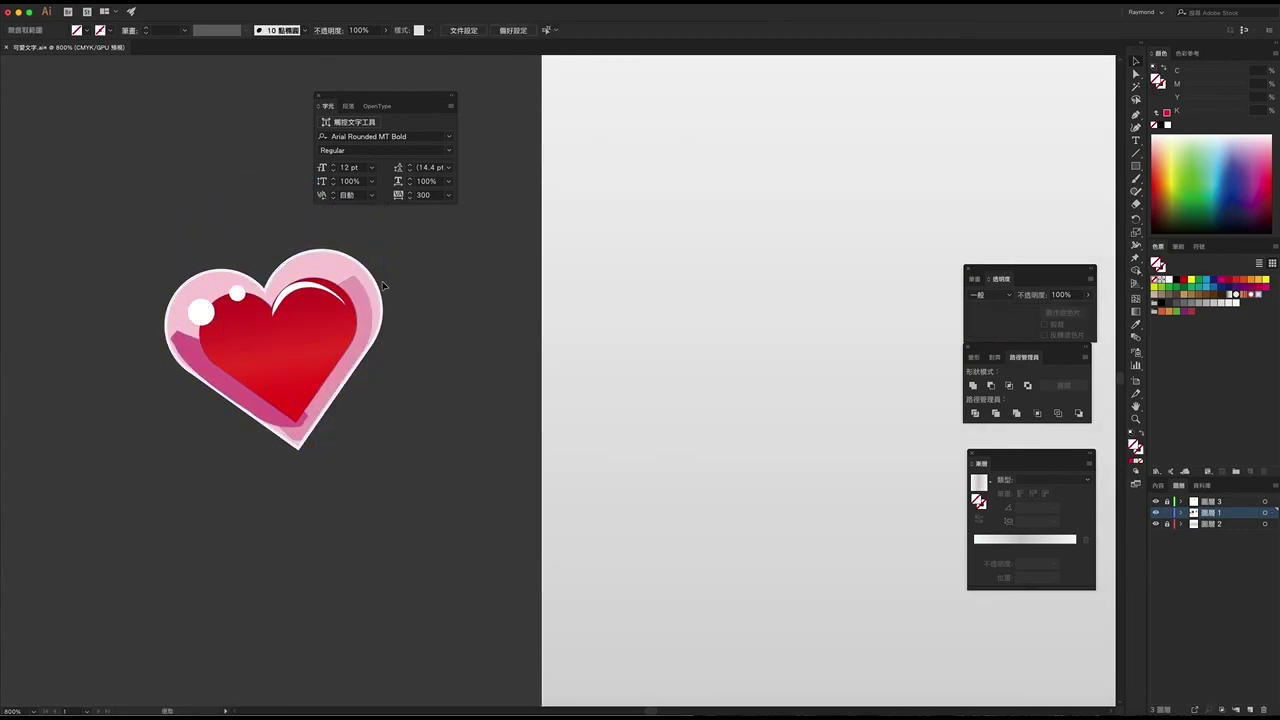
pyautogui.moveTo(289, 237); pyautogui.dragTo(165, 149)
# Step: Ungroup the heart copy into its separate pieces and move them lower
pyautogui.rightClick(217, 202)
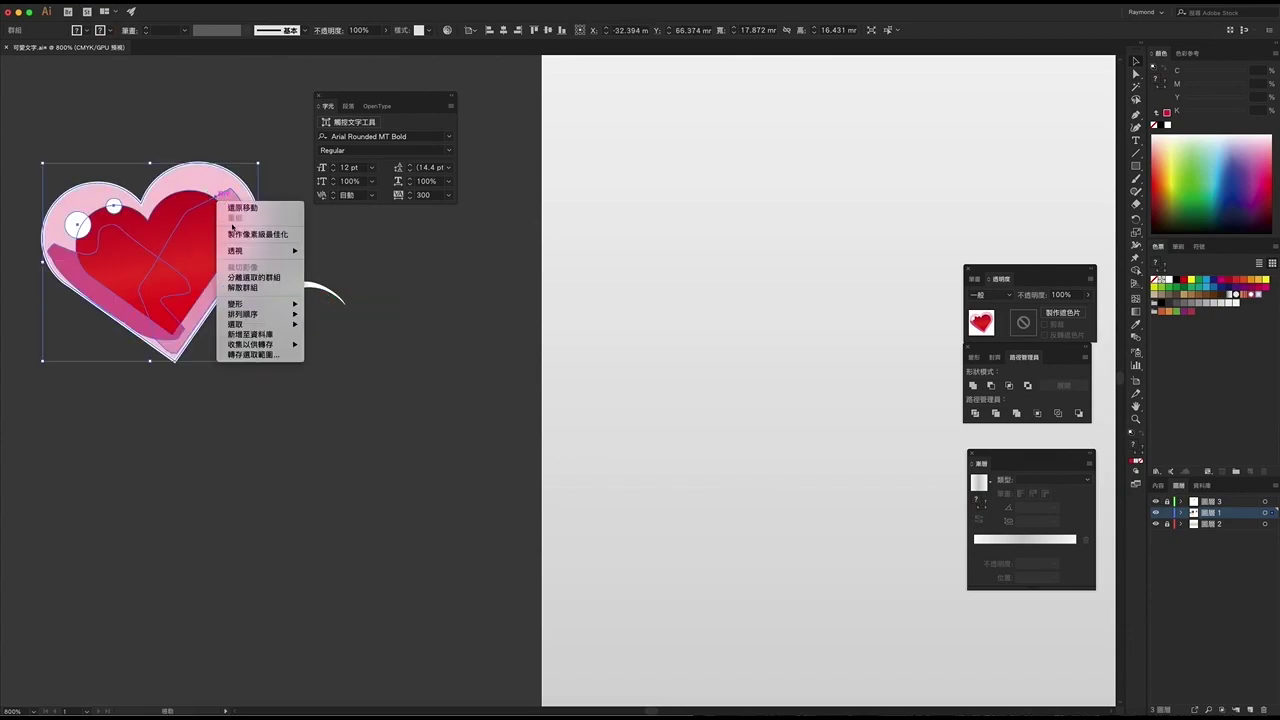
pyautogui.click(243, 287)
pyautogui.rightClick(163, 228)
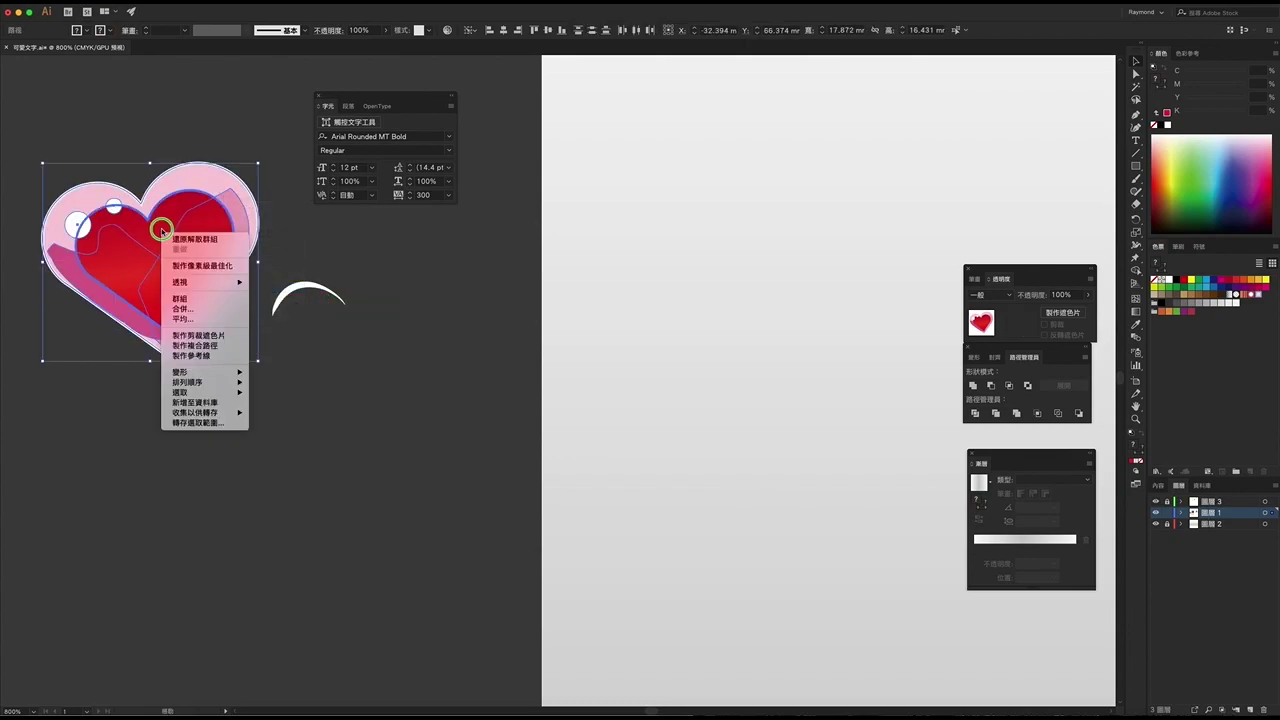
pyautogui.click(150, 280)
pyautogui.moveTo(150, 278); pyautogui.dragTo(154, 508)
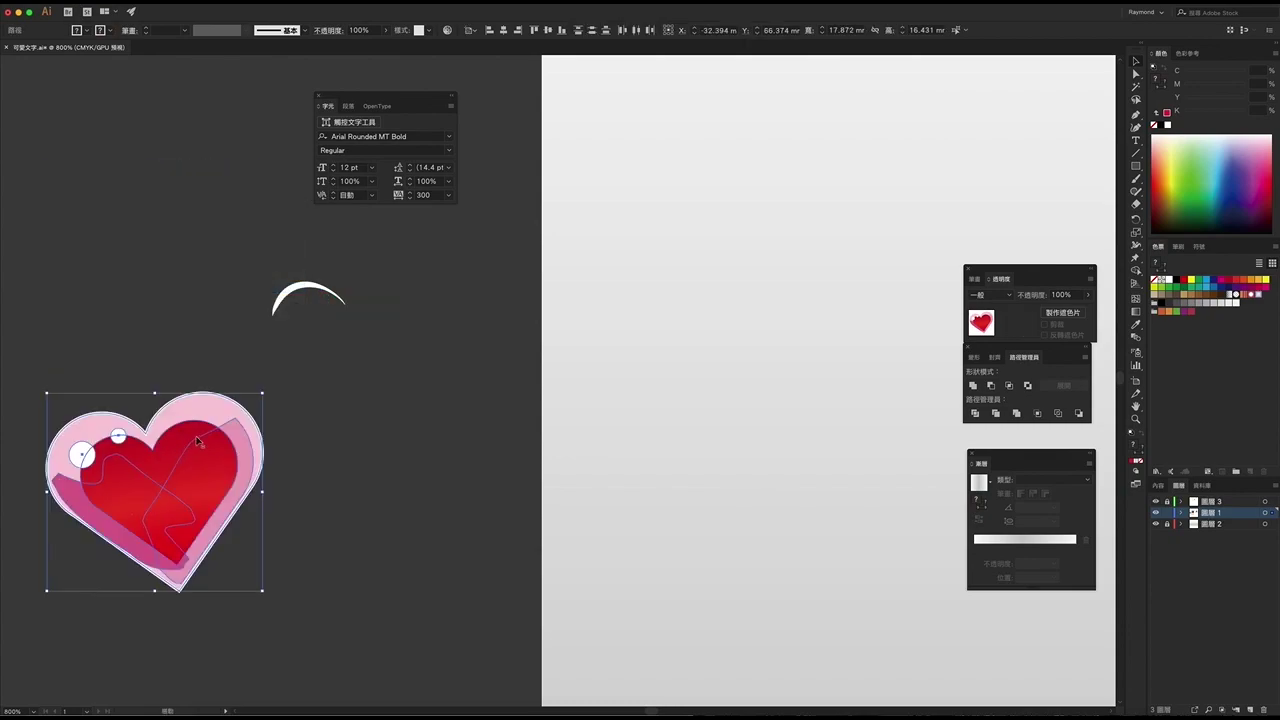
pyautogui.rightClick(198, 440)
pyautogui.press('Escape')
# Step: Pull the pink, red-gradient and white heart pieces apart, then marquee-select them all
pyautogui.moveTo(191, 400); pyautogui.dragTo(185, 236)
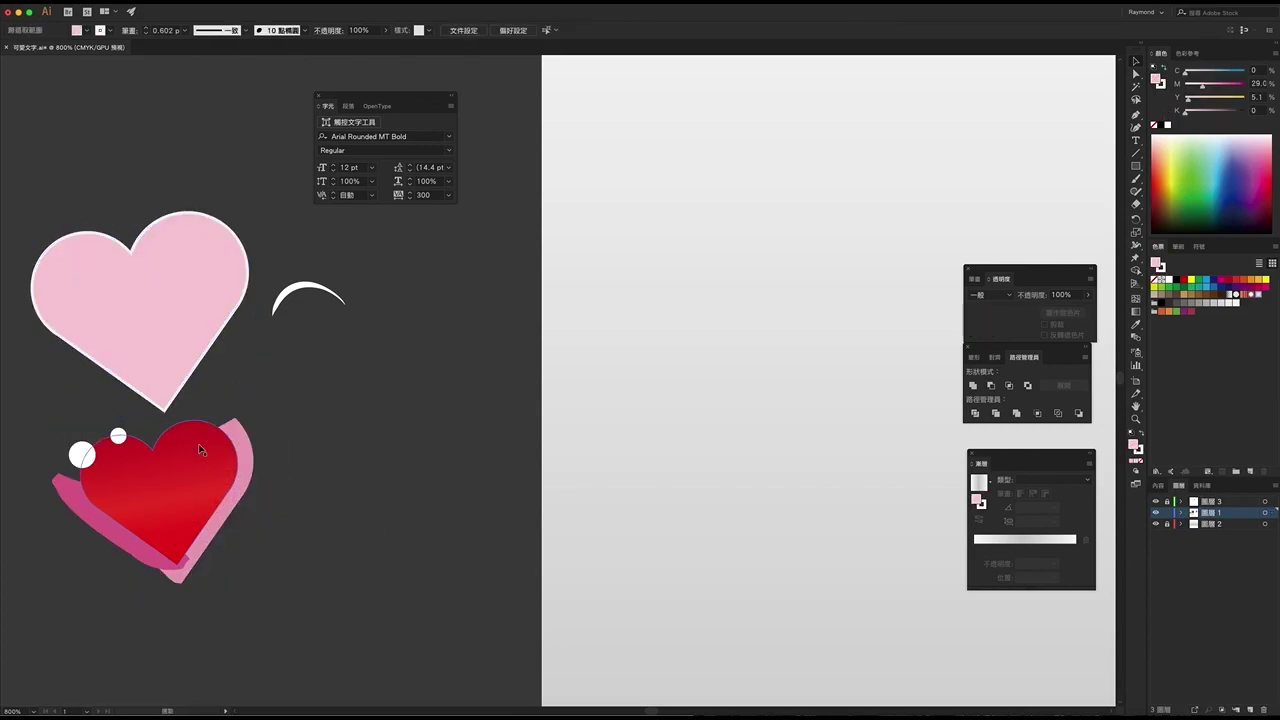
pyautogui.moveTo(100, 570)
pyautogui.mouseDown()
pyautogui.moveTo(292, 483)
pyautogui.moveTo(275, 495)
pyautogui.mouseUp()
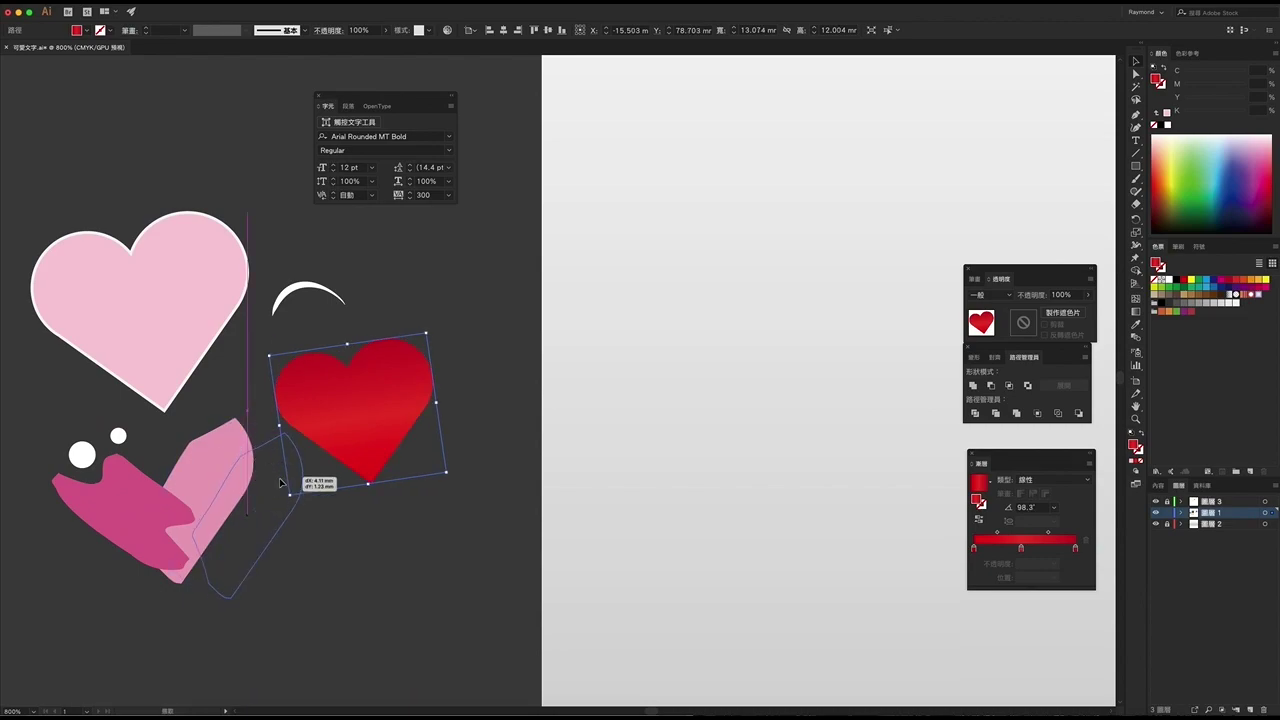
pyautogui.moveTo(103, 482); pyautogui.dragTo(147, 470)
pyautogui.click(118, 436)
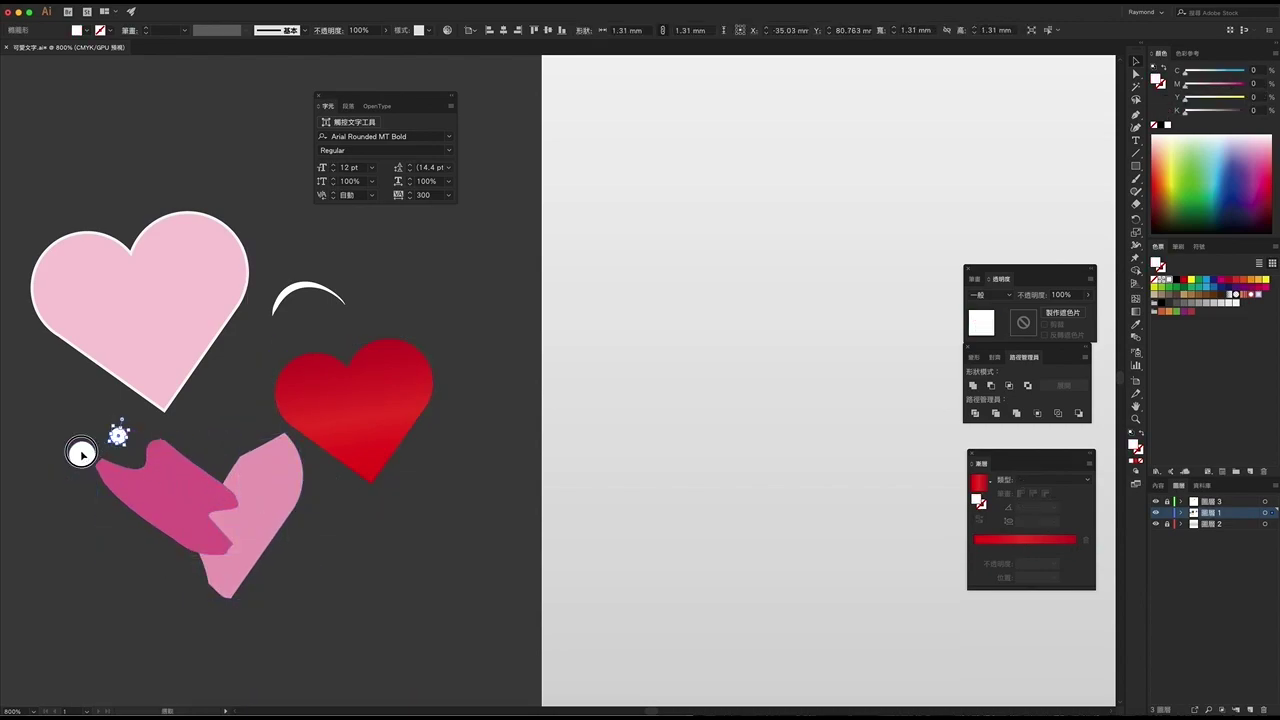
pyautogui.click(325, 289)
pyautogui.click(436, 295)
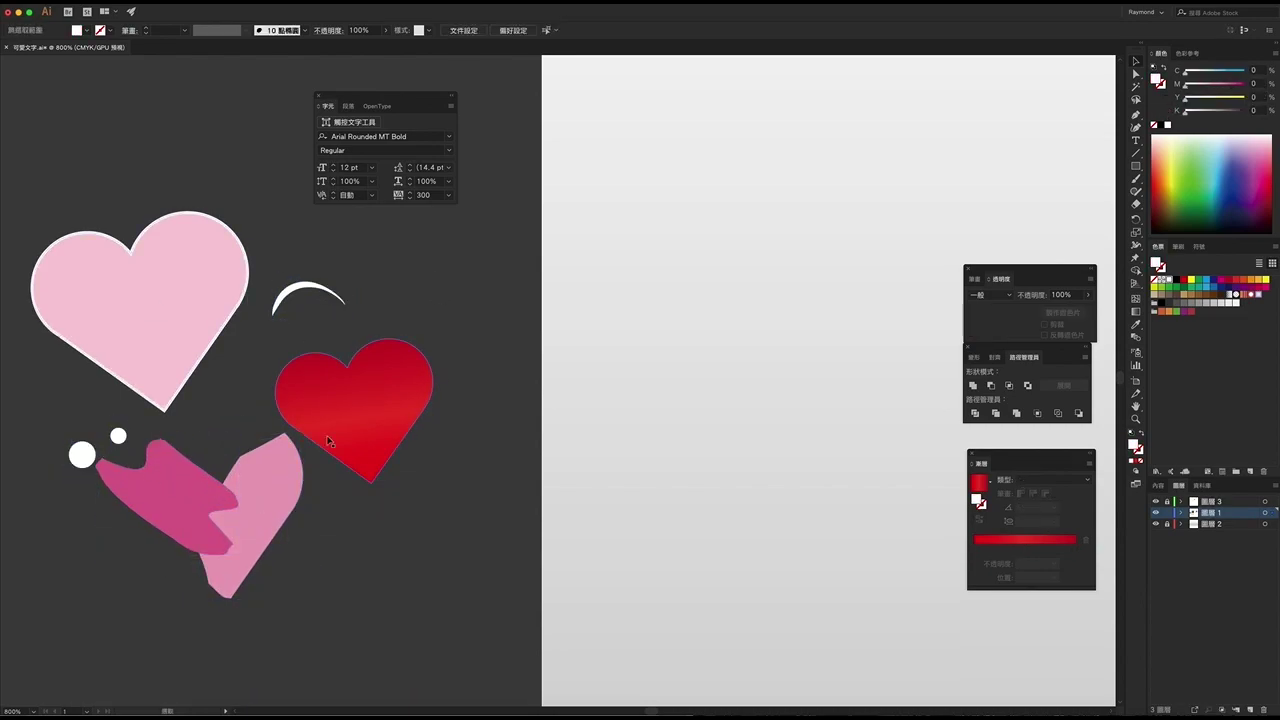
pyautogui.moveTo(48, 230)
pyautogui.mouseDown()
pyautogui.moveTo(354, 565)
pyautogui.moveTo(393, 567)
pyautogui.mouseUp()
# Step: Delete the separated heart pieces and fit the whole artboard in the window
pyautogui.press('Delete')
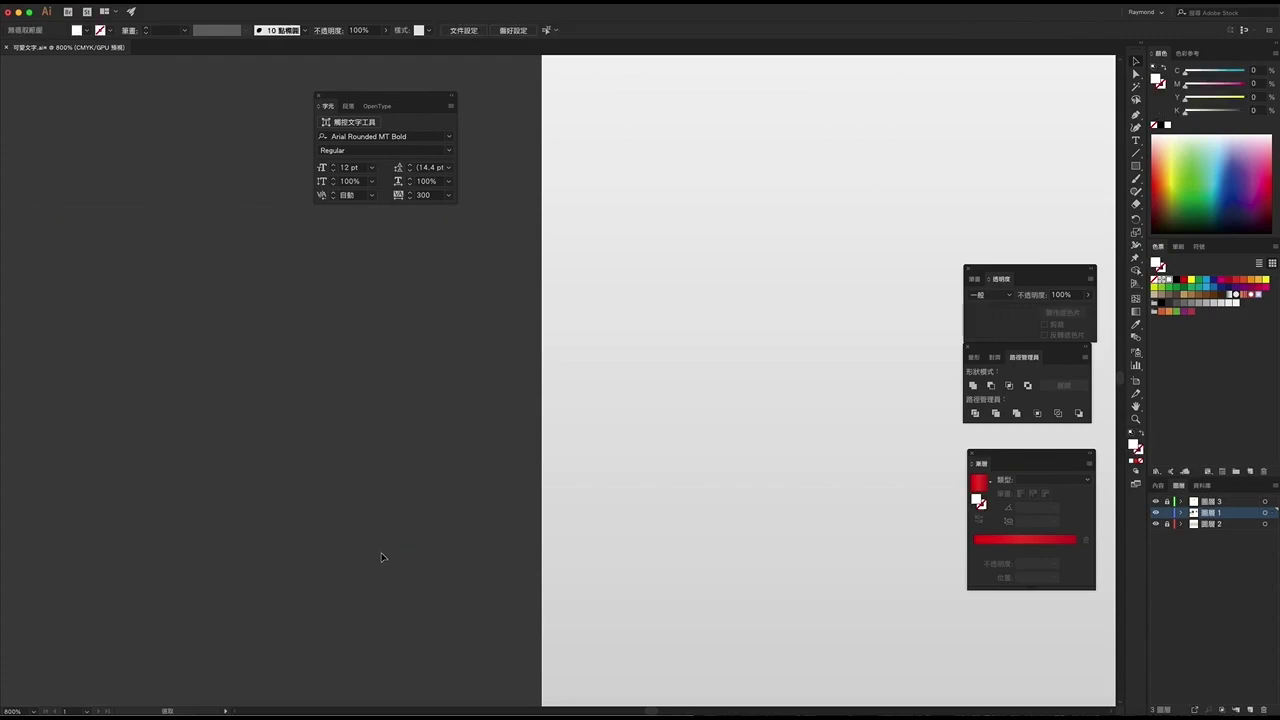
pyautogui.press('super+equal')
pyautogui.press('super+equal')
pyautogui.press('super+equal')
pyautogui.hotkey('shift', 'b')
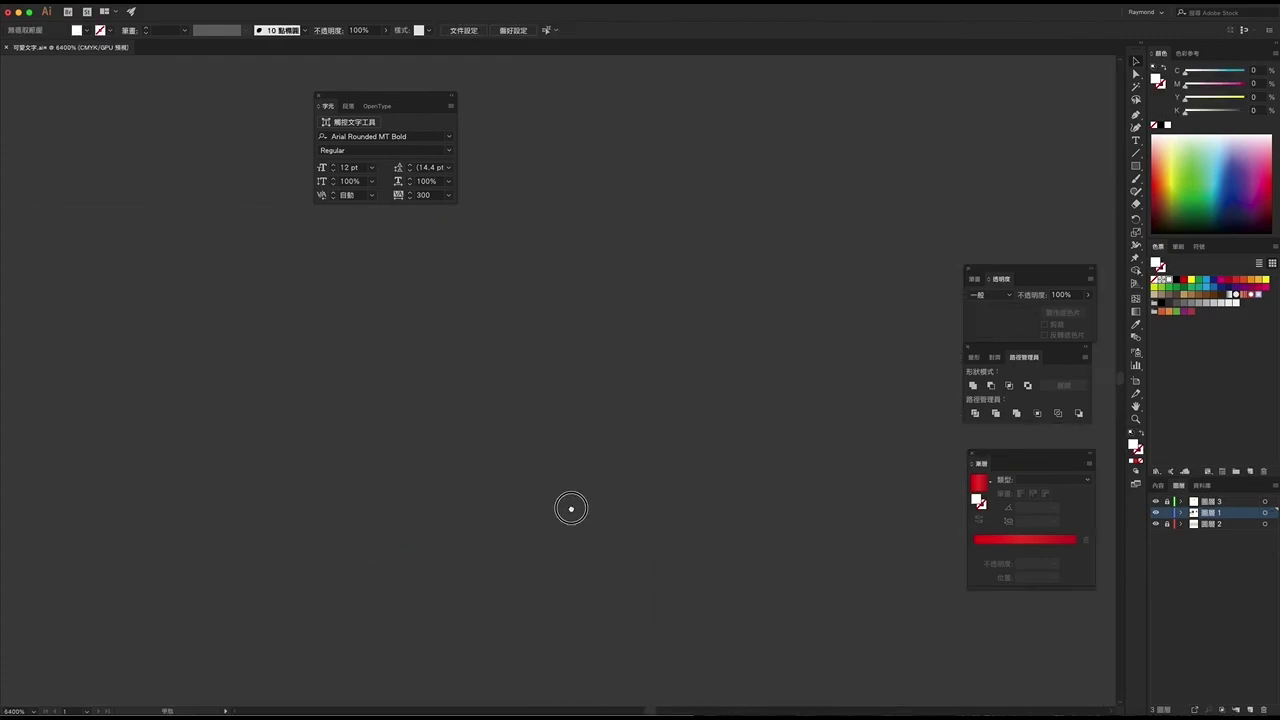
pyautogui.hscroll(5, 112, 438)
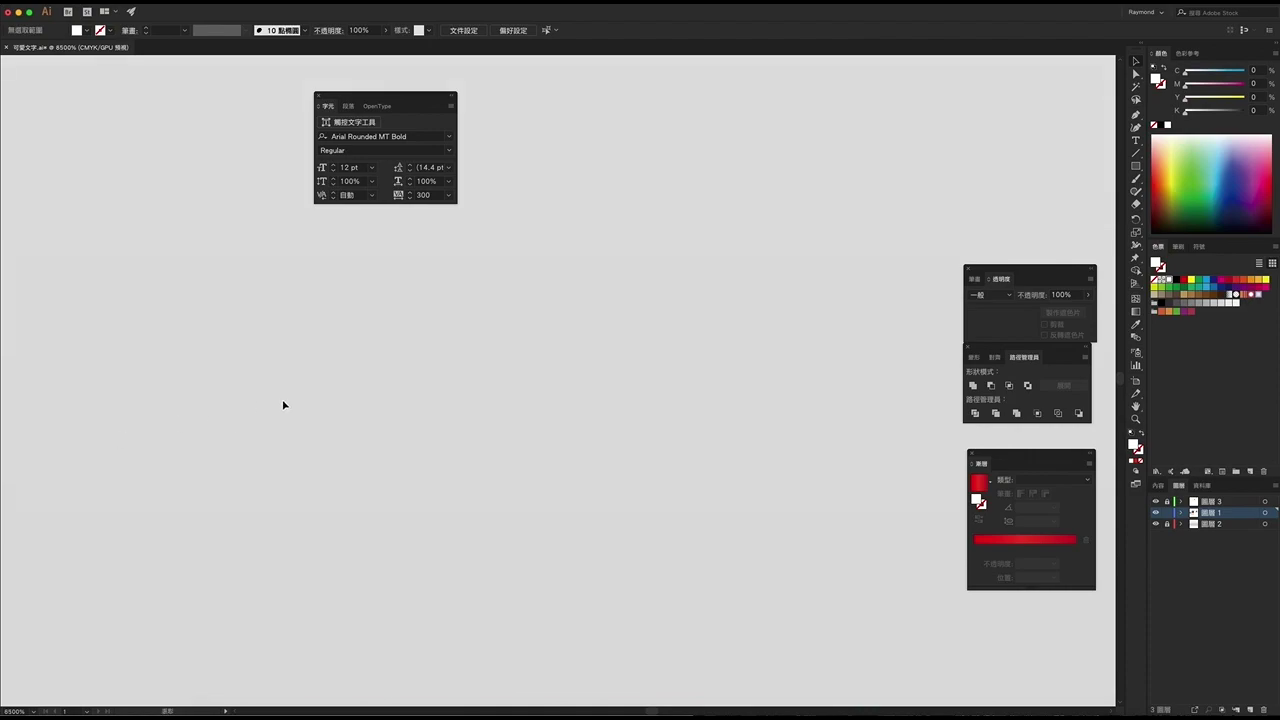
pyautogui.press('super+equal')
pyautogui.press('super+equal')
pyautogui.press('super+equal')
pyautogui.doubleClick(1137, 405)
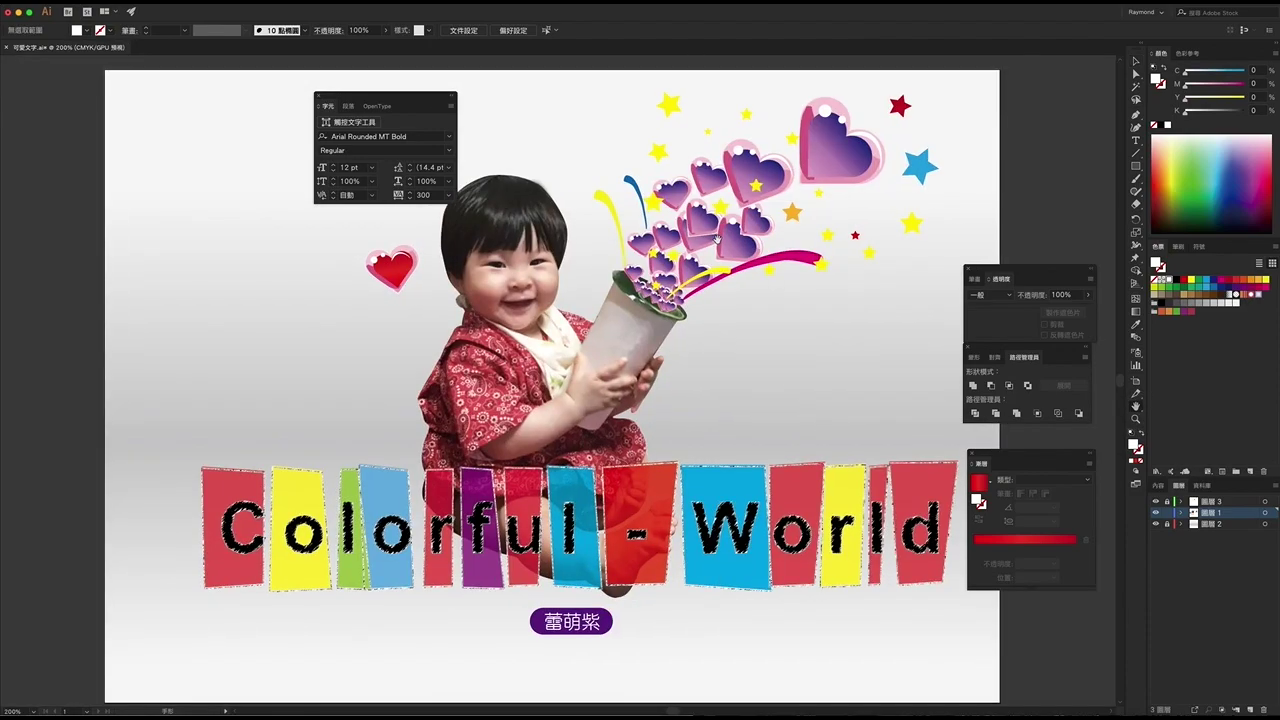
# Step: Move the Character panel off the poster and nudge the view slightly left
pyautogui.scroll(2, 716, 240)
pyautogui.scroll(5, 716, 240)
pyautogui.scroll(-3, 709, 214)
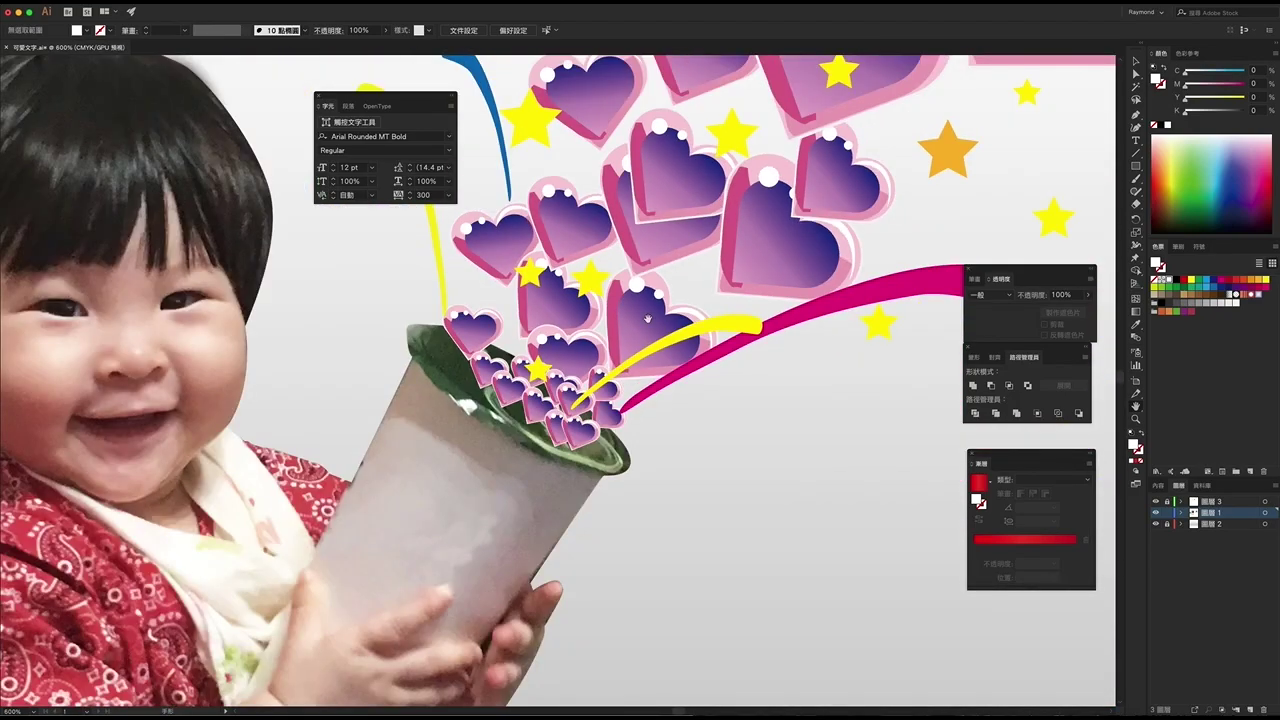
pyautogui.scroll(2, 687, 302)
pyautogui.scroll(-4, 689, 290)
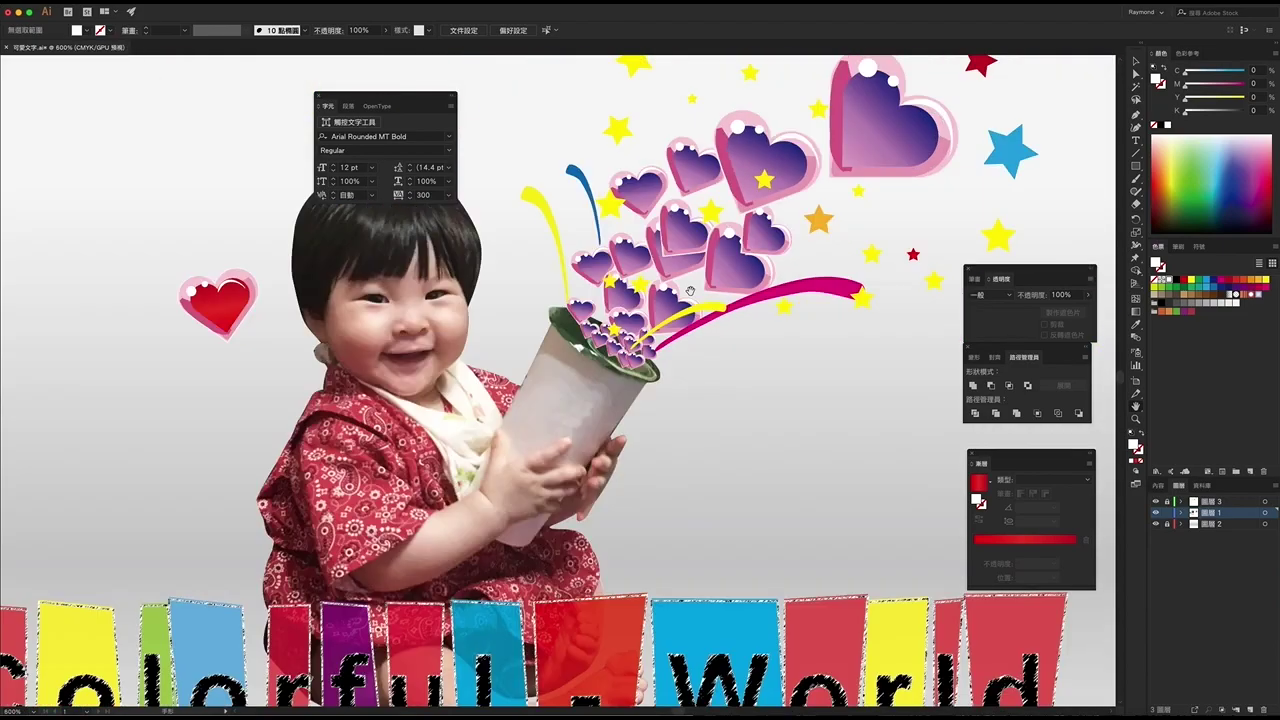
pyautogui.scroll(1, 806, 250)
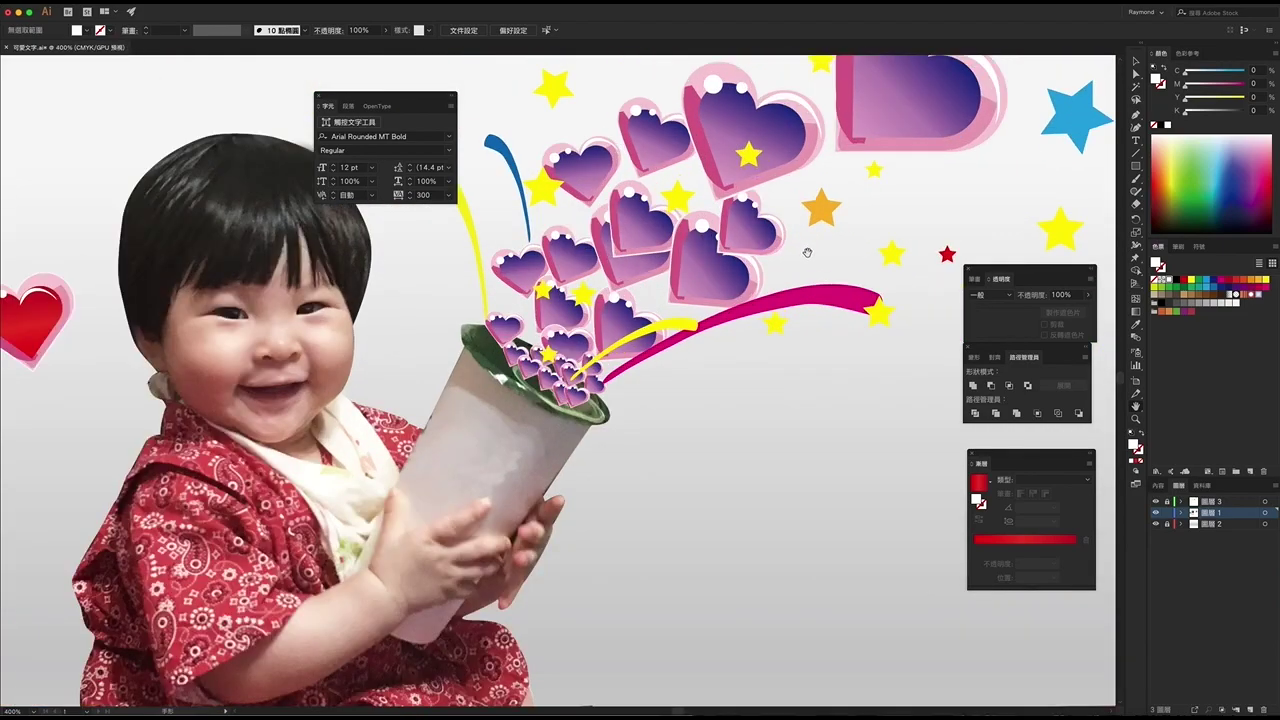
pyautogui.scroll(-4, 803, 252)
pyautogui.scroll(1, 803, 253)
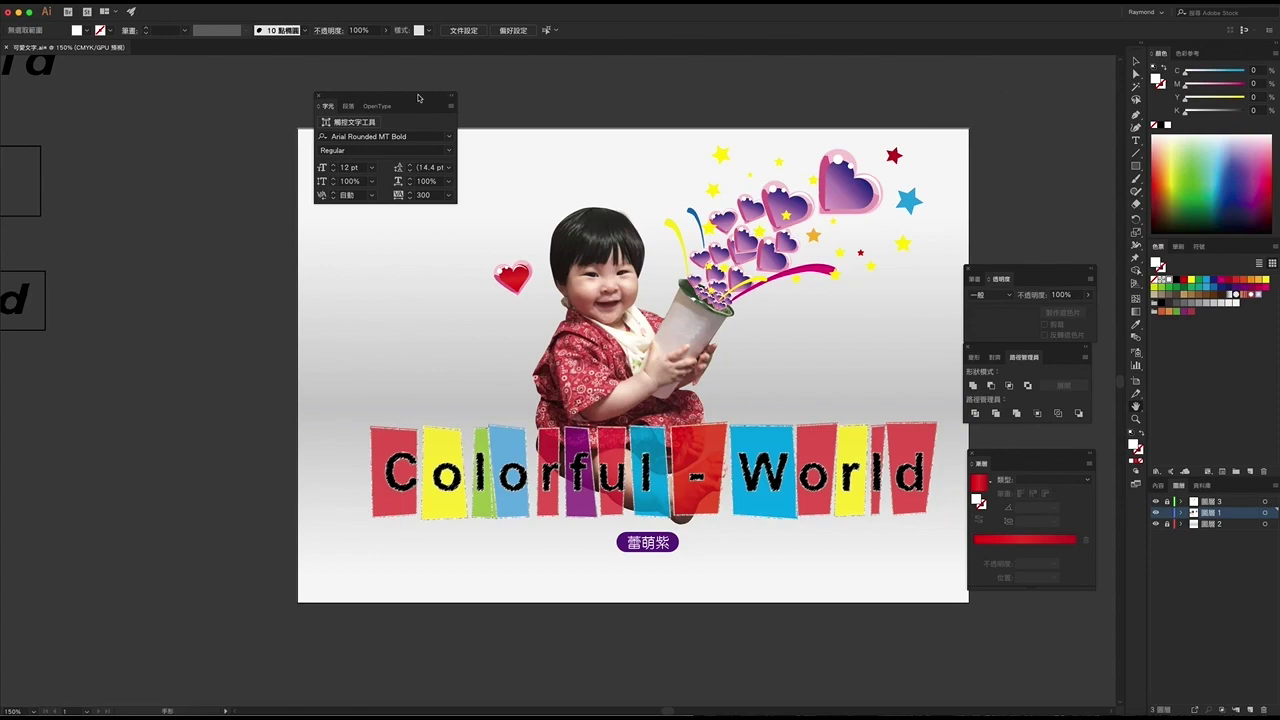
pyautogui.moveTo(397, 98); pyautogui.dragTo(172, 75)
pyautogui.moveTo(871, 363); pyautogui.dragTo(804, 370)
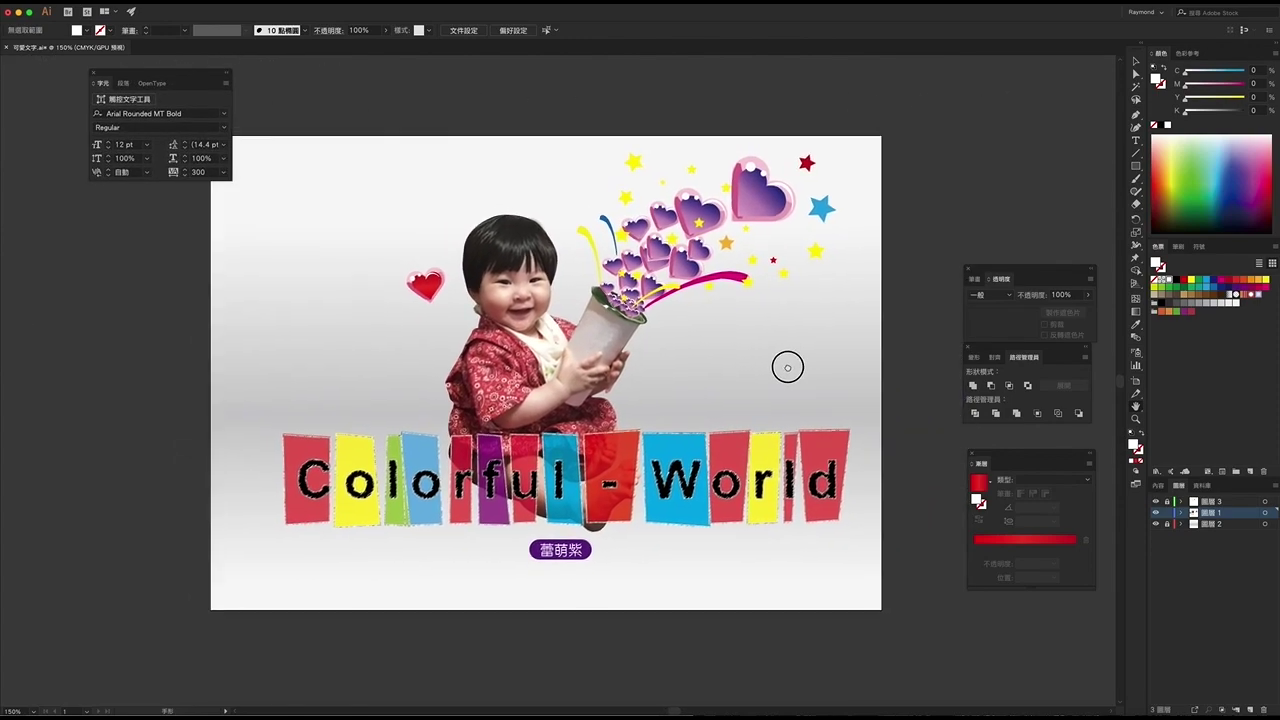